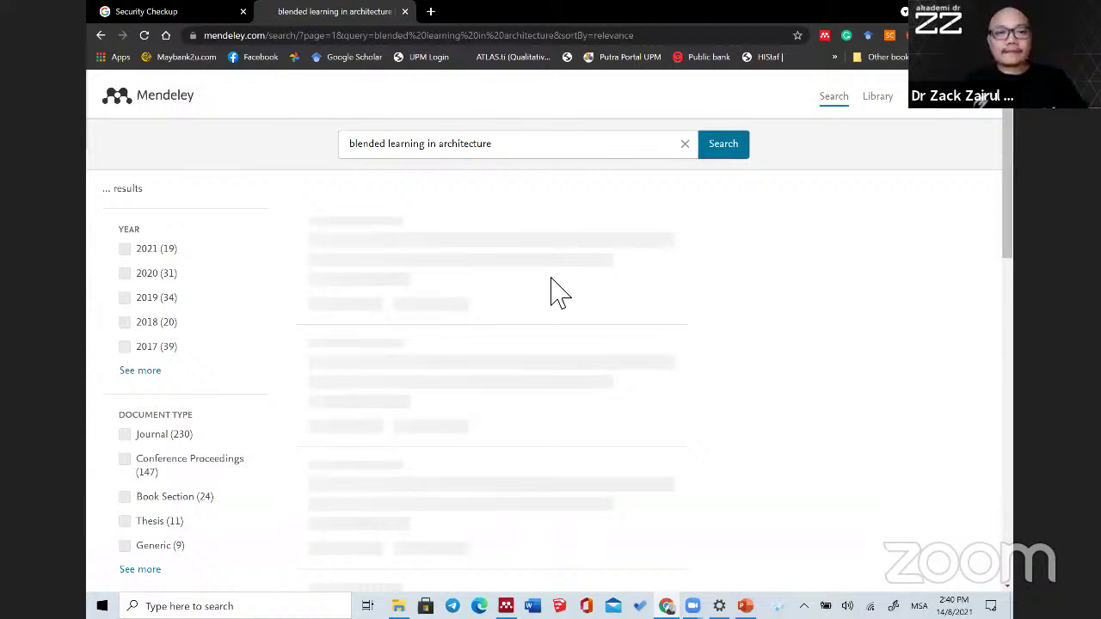
Step: Filter the search results to the publication years 2017, 2018, 2019, 2020 and 2021
{"action": "scroll", "coordinate": [540, 292], "scroll_direction": "down", "scroll_amount": 1}
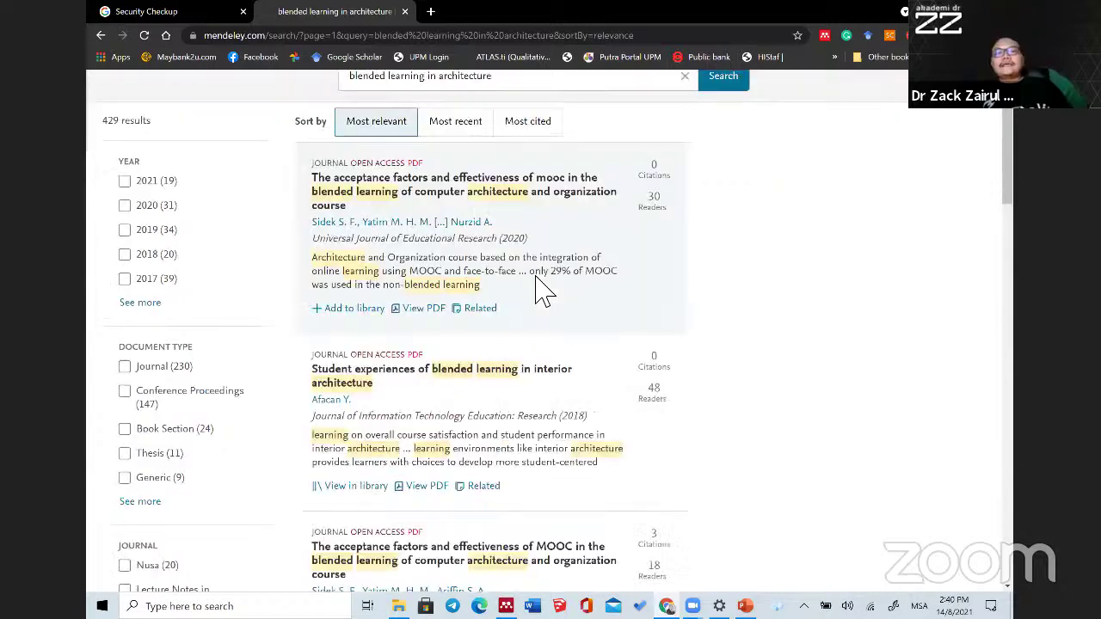
{"action": "scroll", "coordinate": [540, 292], "scroll_direction": "up", "scroll_amount": 1}
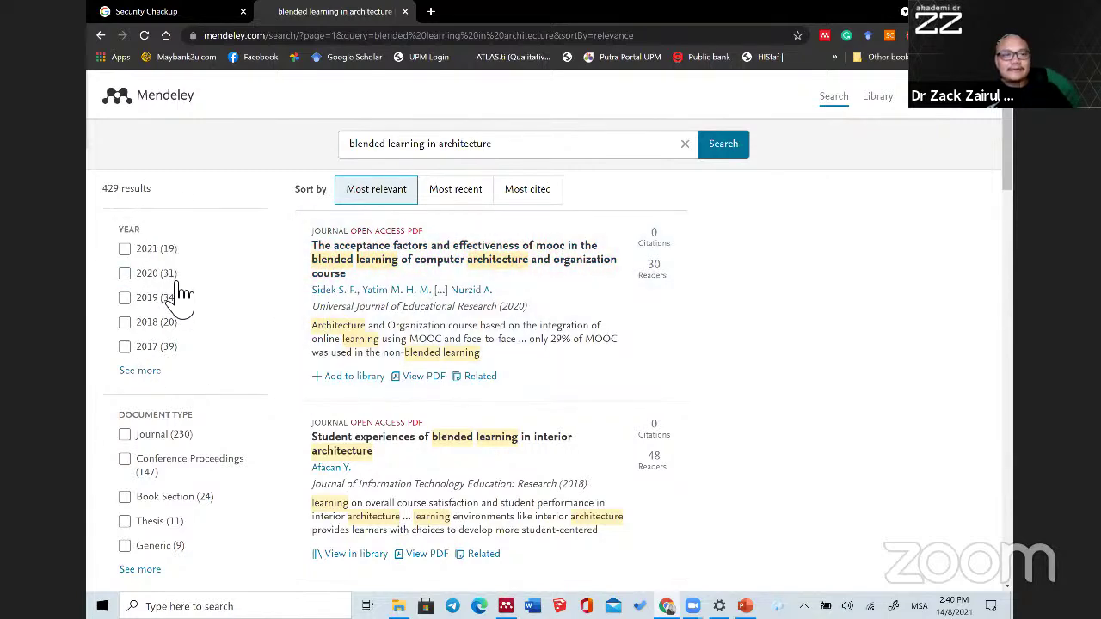
{"action": "scroll", "coordinate": [172, 292], "scroll_direction": "down", "scroll_amount": 1}
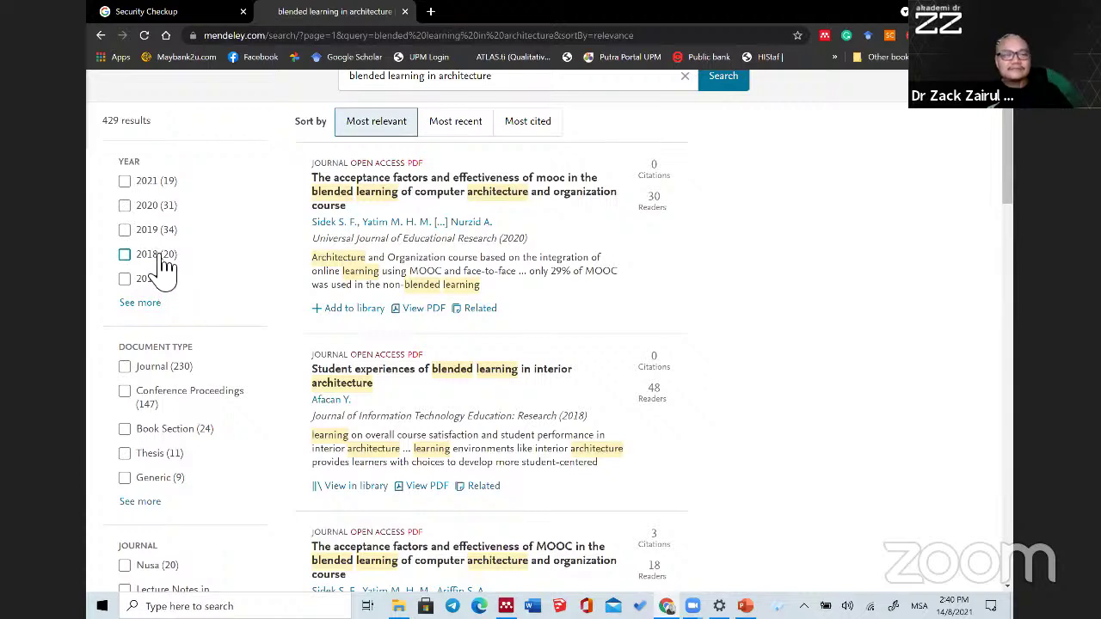
{"action": "left_click", "coordinate": [125, 277]}
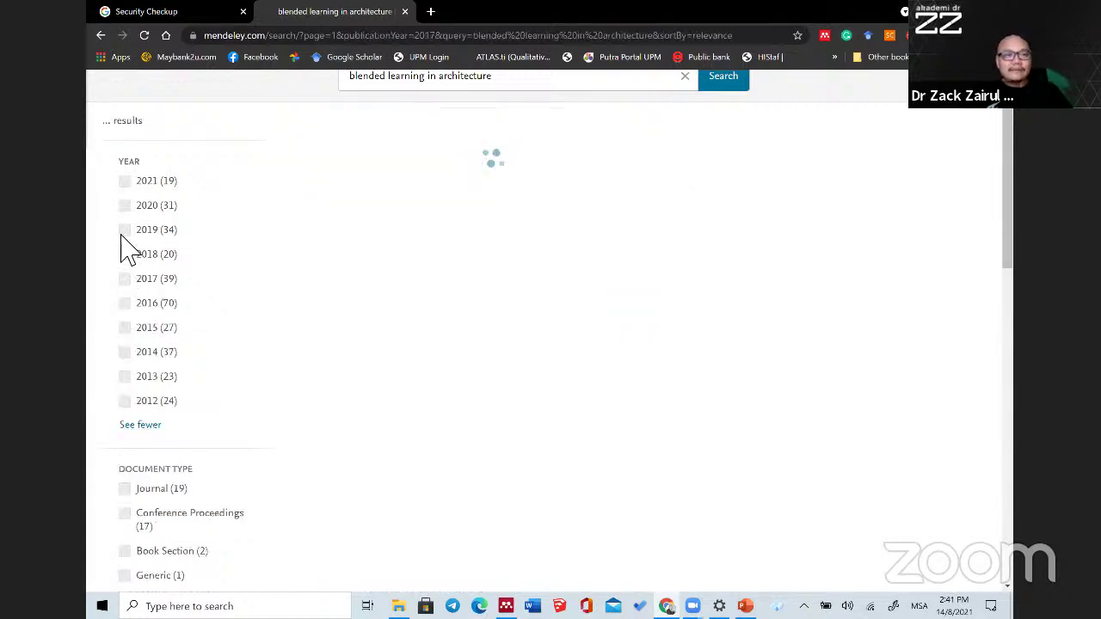
{"action": "left_click", "coordinate": [125, 251]}
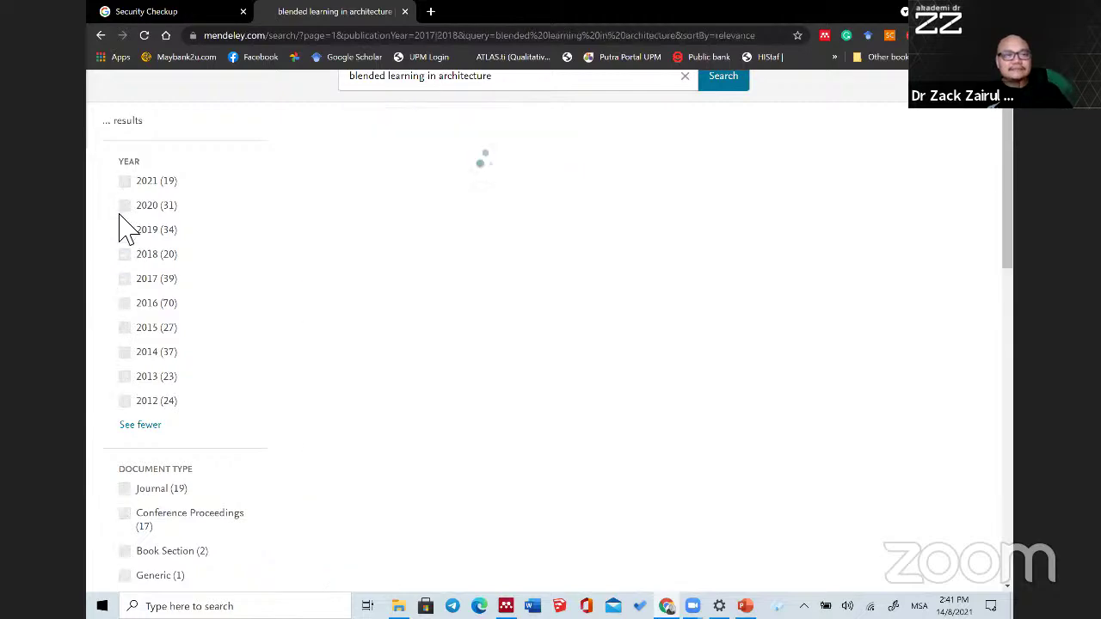
{"action": "left_click", "coordinate": [124, 228]}
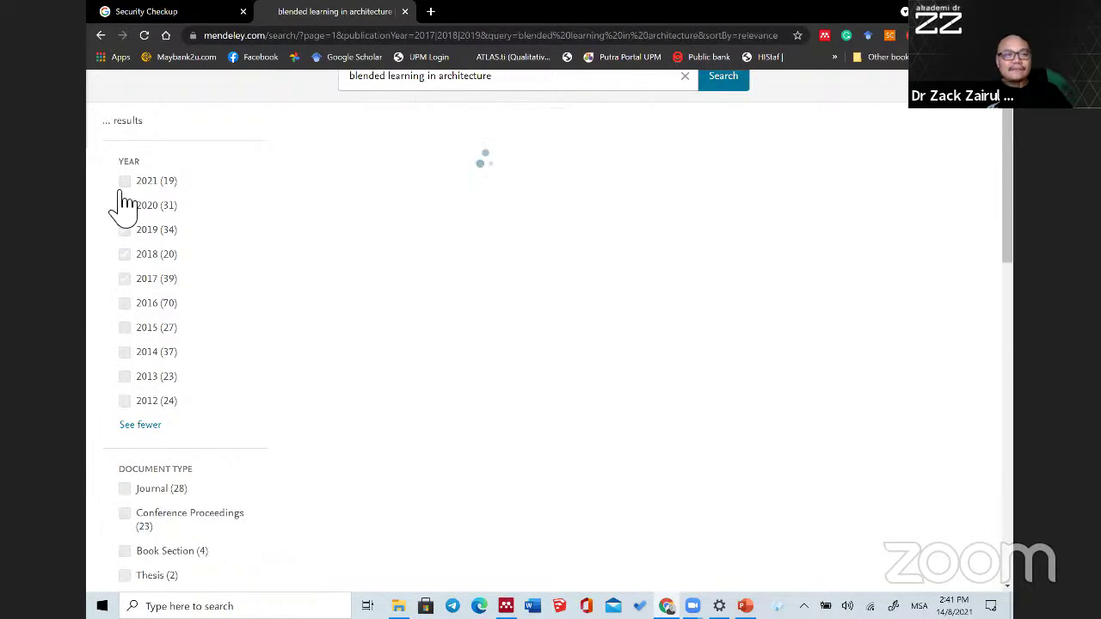
{"action": "left_click", "coordinate": [125, 182]}
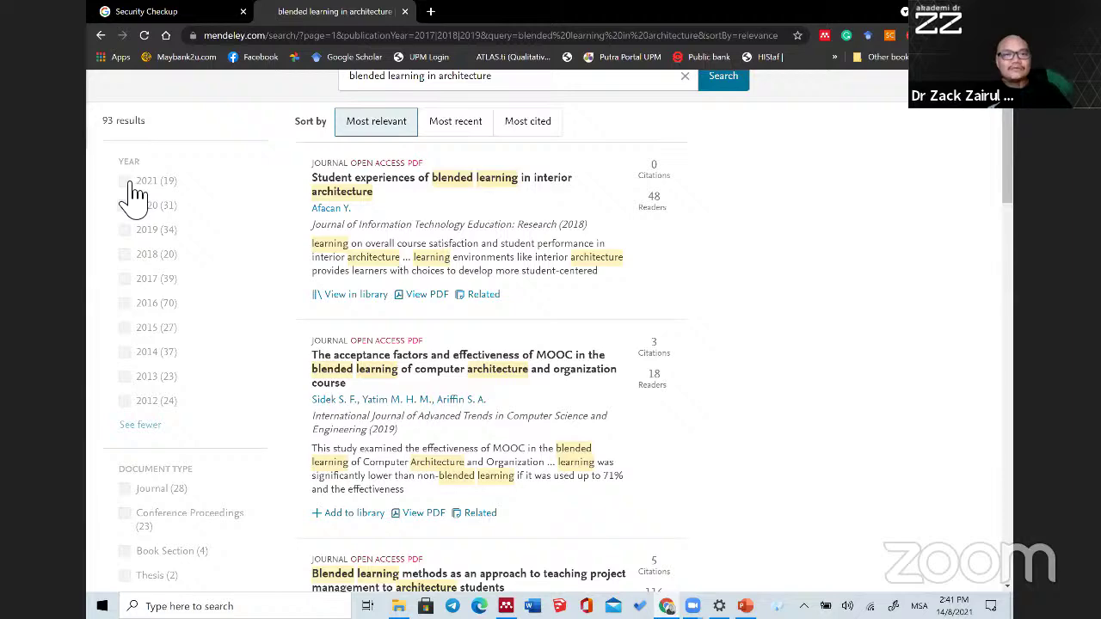
{"action": "left_click", "coordinate": [125, 205]}
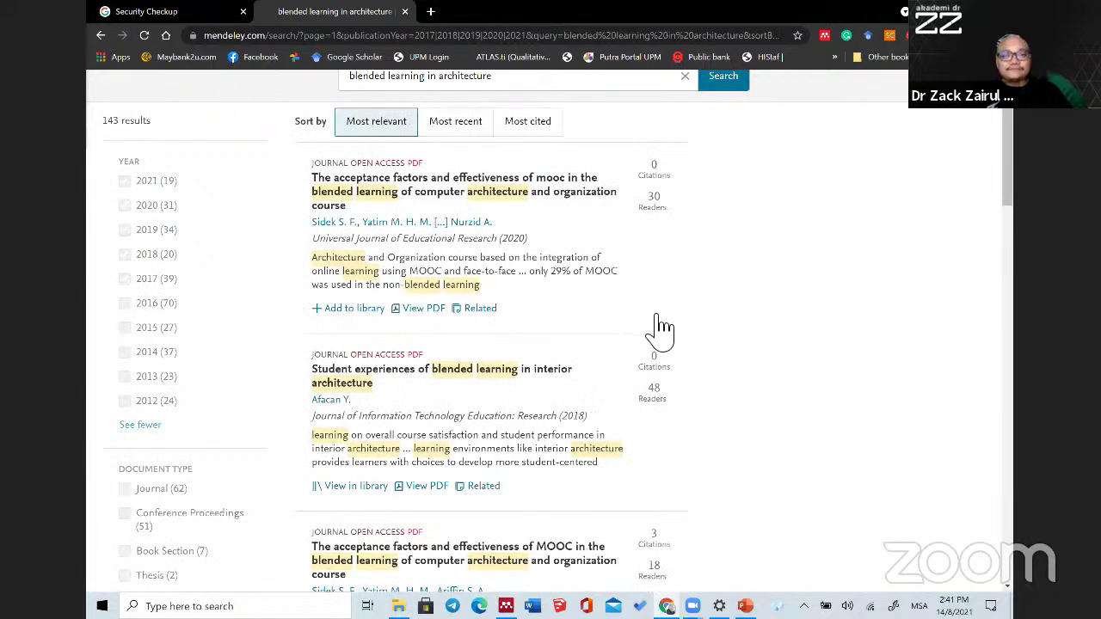
Step: Refine the literature search to "blended learning in architecture studio"
{"action": "scroll", "coordinate": [510, 155], "scroll_direction": "up", "scroll_amount": 1}
{"action": "left_click", "coordinate": [509, 155]}
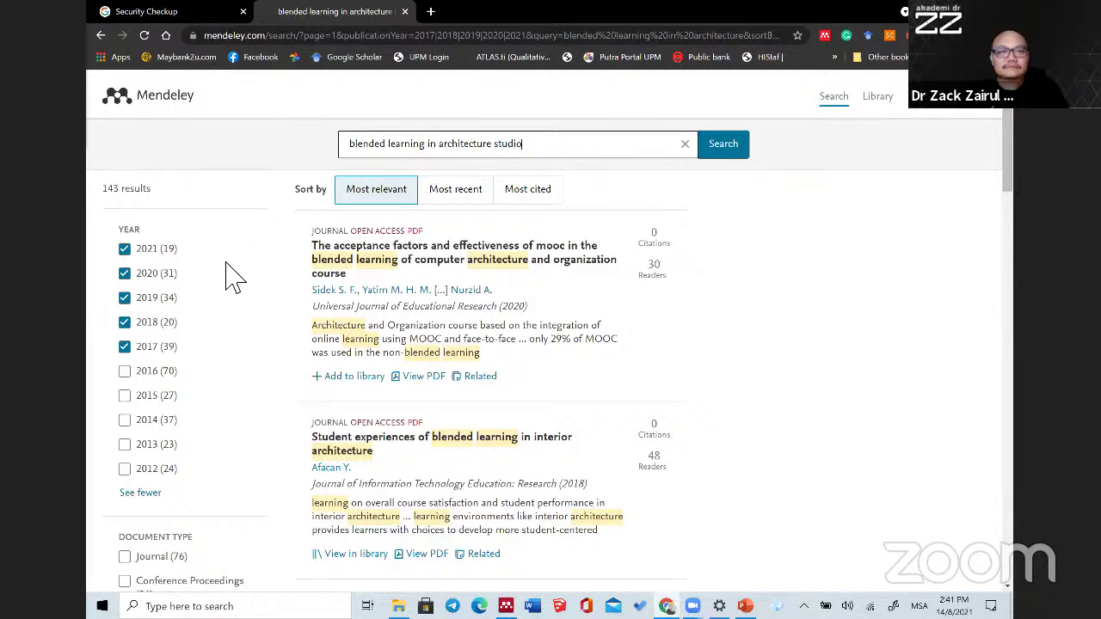
{"action": "key", "text": "Return"}
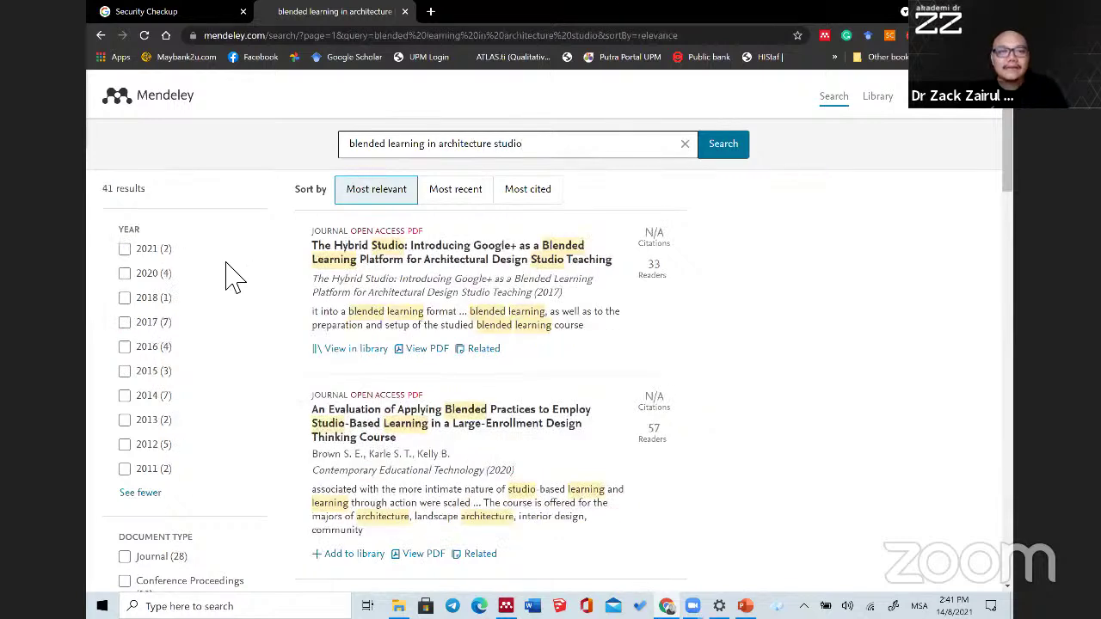
Step: Limit the architecture studio results to the publication years 2017, 2018, 2020 and 2021
{"action": "left_click", "coordinate": [126, 317]}
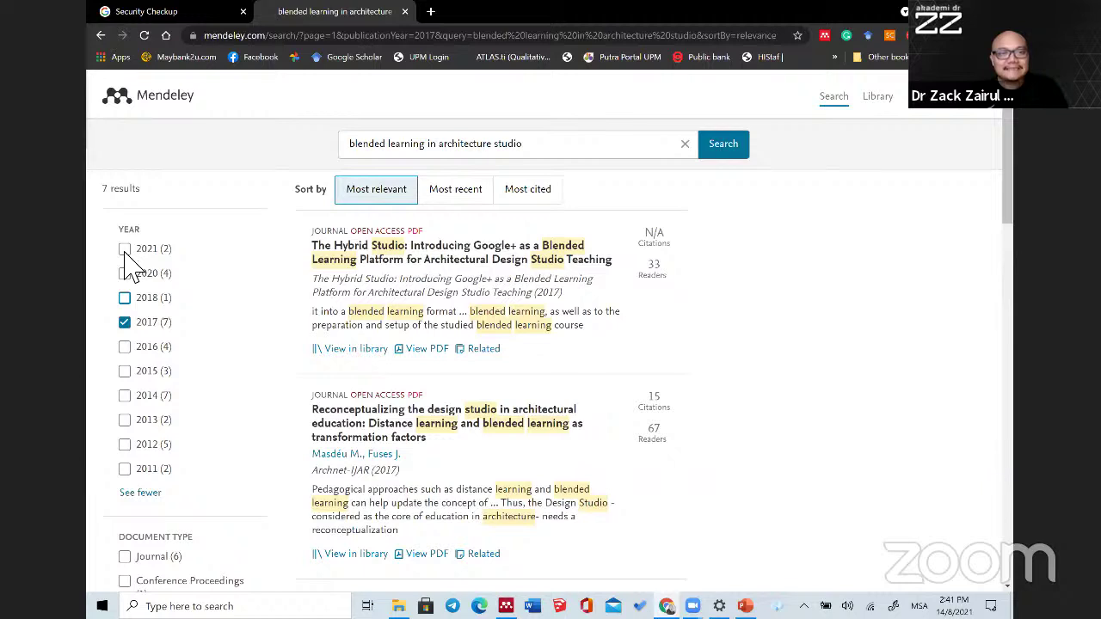
{"action": "left_click", "coordinate": [126, 267]}
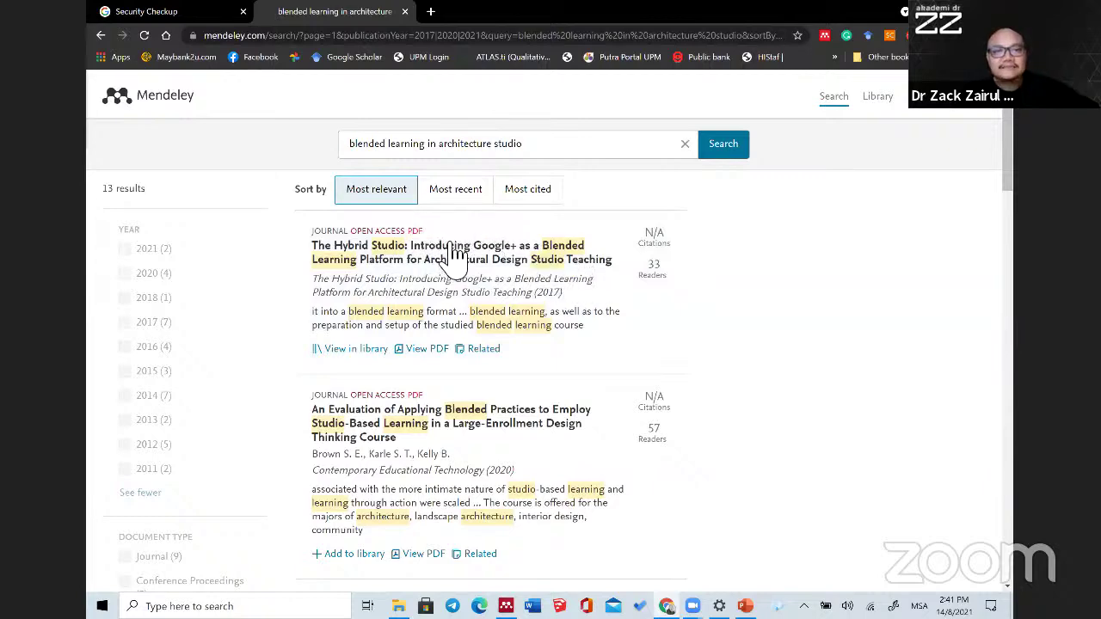
{"action": "scroll", "coordinate": [447, 254], "scroll_direction": "down", "scroll_amount": 1}
{"action": "scroll", "coordinate": [447, 257], "scroll_direction": "up", "scroll_amount": 1}
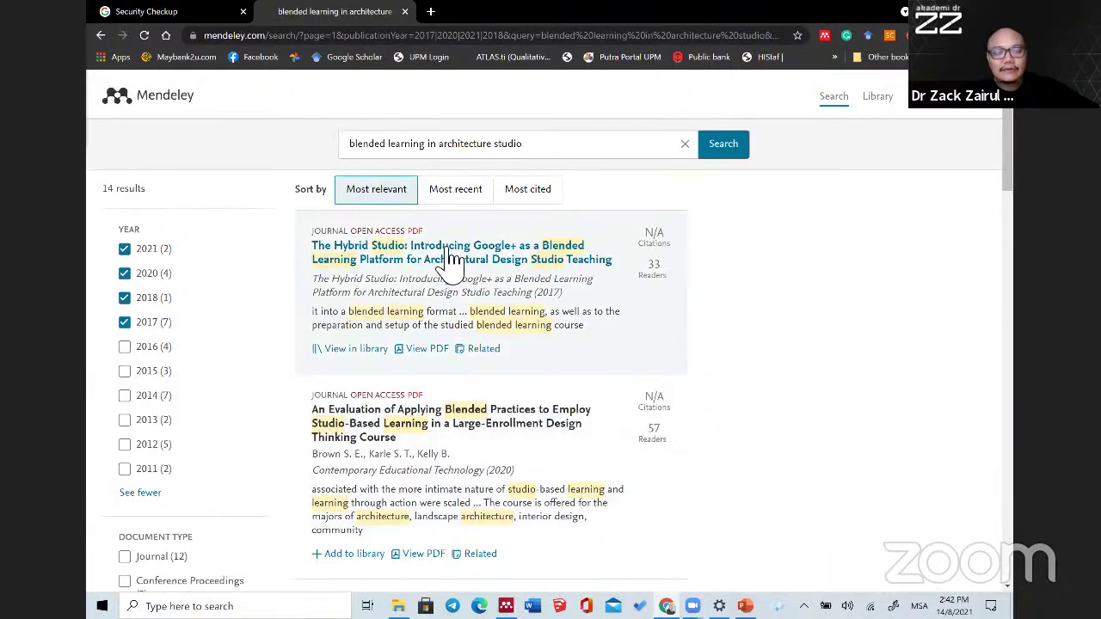
Step: Show the details of the article "The Hybrid Studio: Introducing Google+ as a Blended Learning Platform" and view it in the library
{"action": "left_click", "coordinate": [447, 258]}
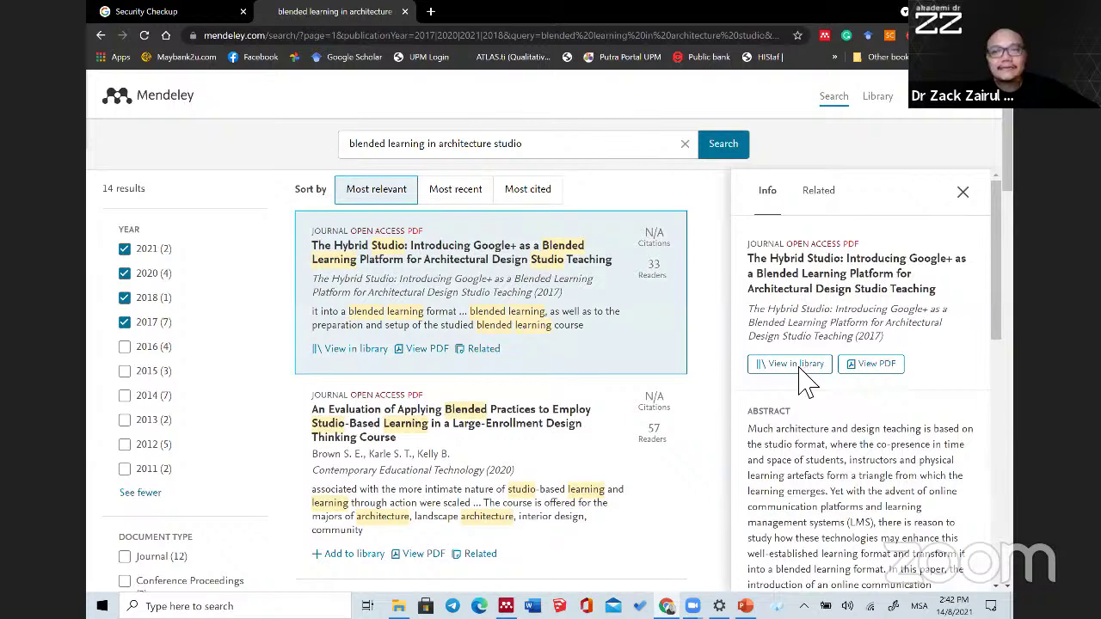
{"action": "left_click", "coordinate": [799, 367]}
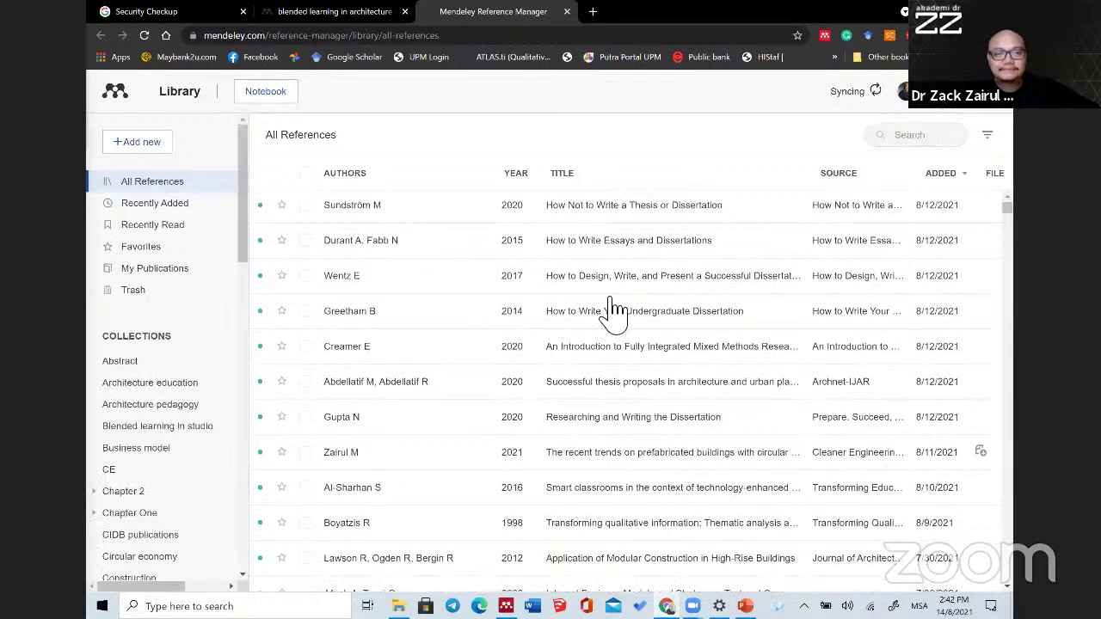
Step: Look through the recently added references in the library for the Hybrid Studio article
{"action": "left_click", "coordinate": [946, 184]}
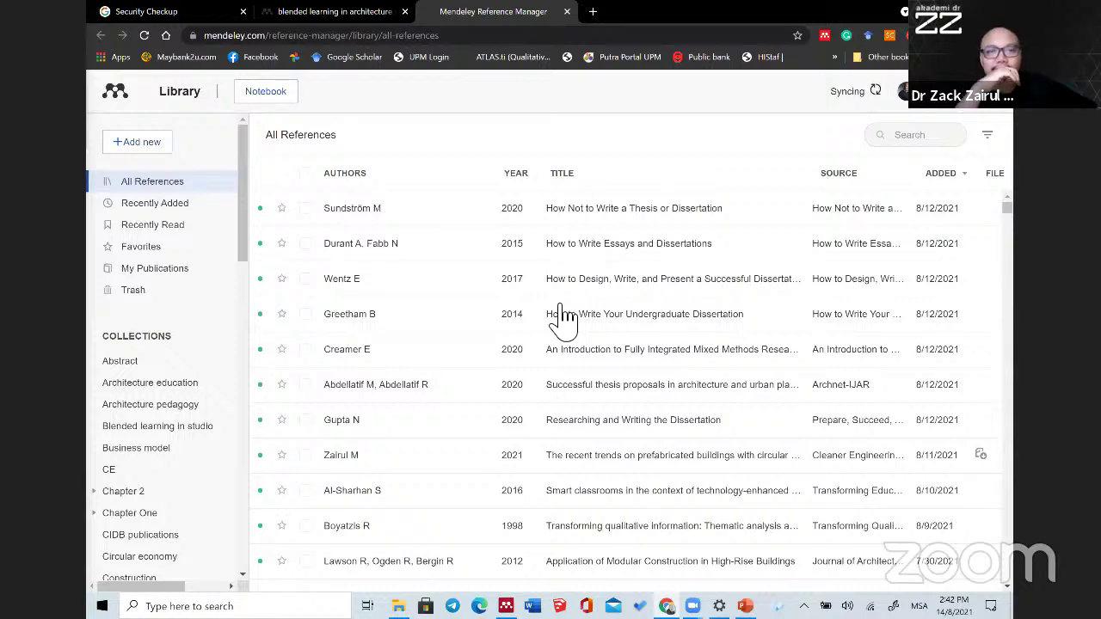
{"action": "left_click", "coordinate": [148, 204]}
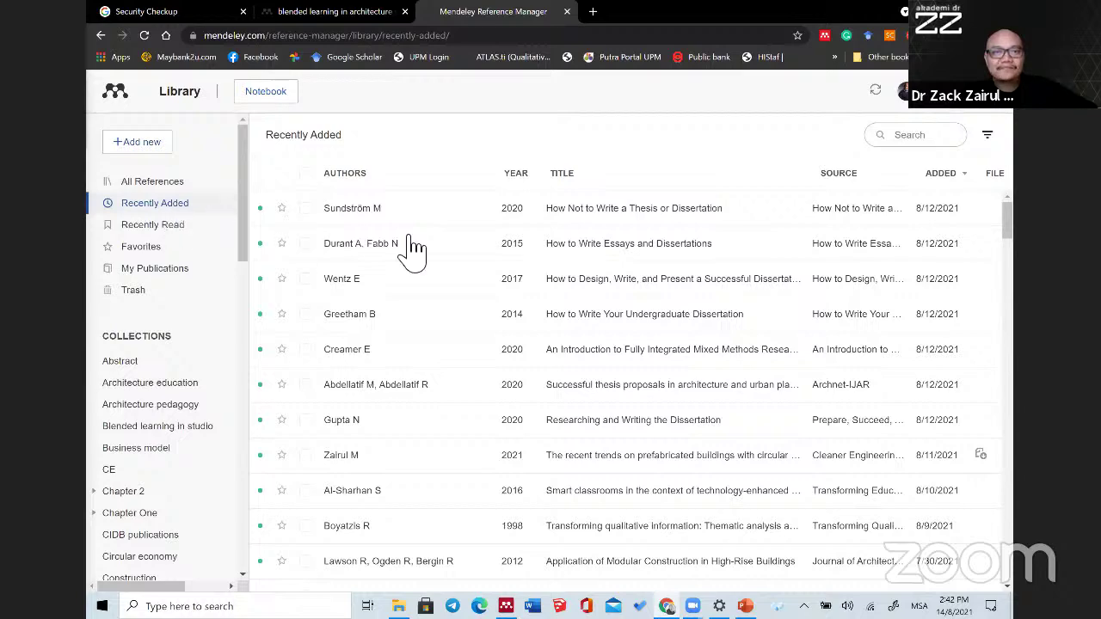
{"action": "scroll", "coordinate": [860, 250], "scroll_direction": "down", "scroll_amount": 1}
{"action": "scroll", "coordinate": [860, 266], "scroll_direction": "down", "scroll_amount": 4}
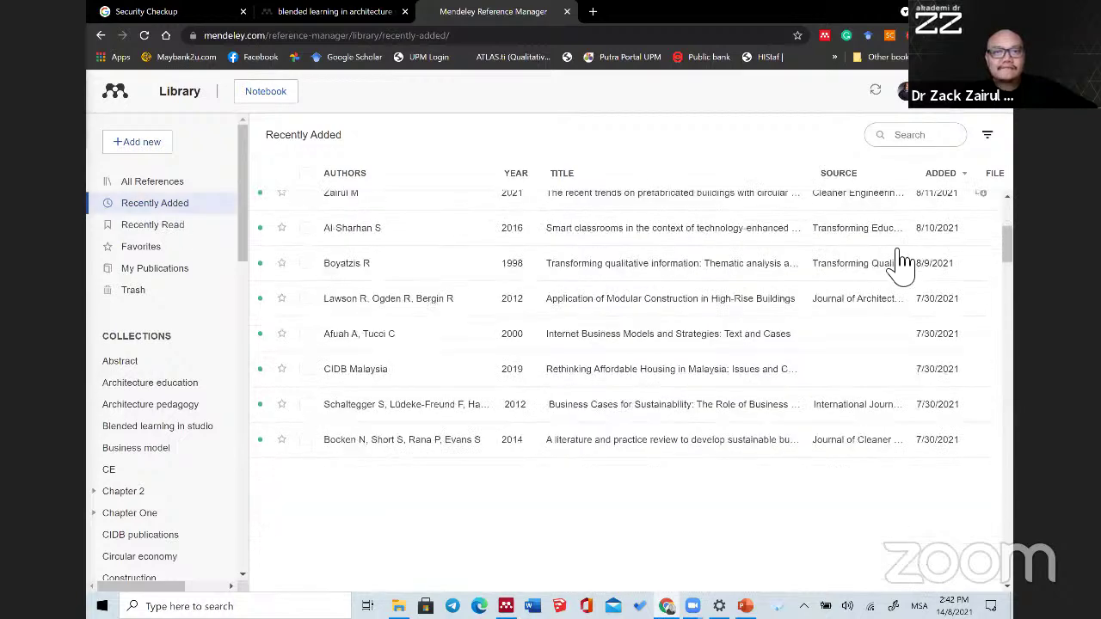
{"action": "scroll", "coordinate": [826, 211], "scroll_direction": "up", "scroll_amount": 4}
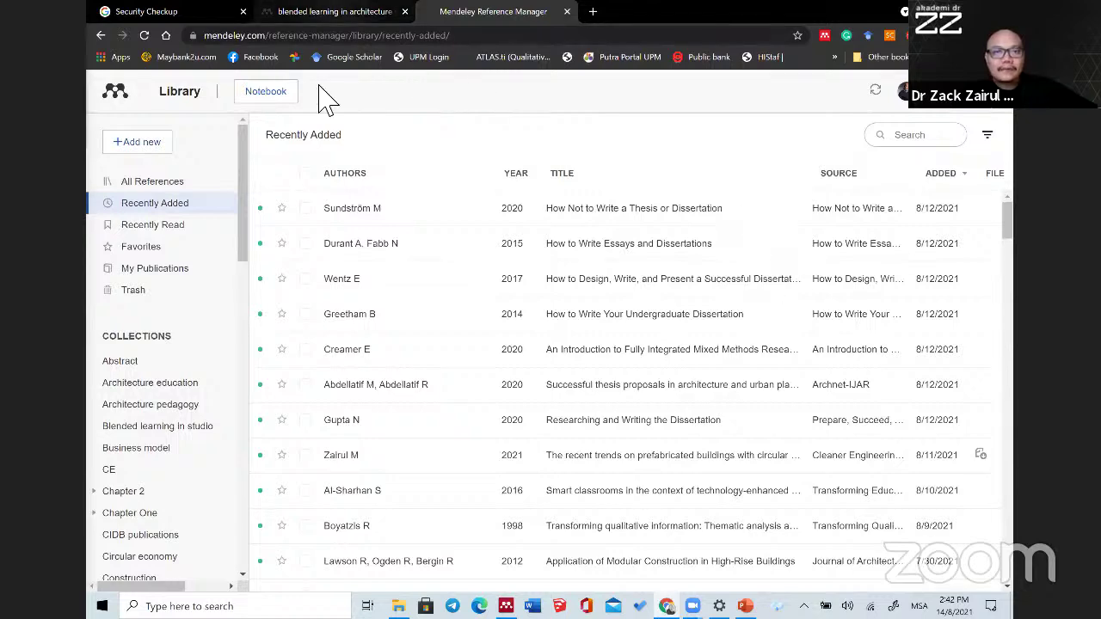
Step: Search the library for "the hybrid" in the recently added references and in all references, and sync the library
{"action": "key", "text": "ctrl+shift+Tab"}
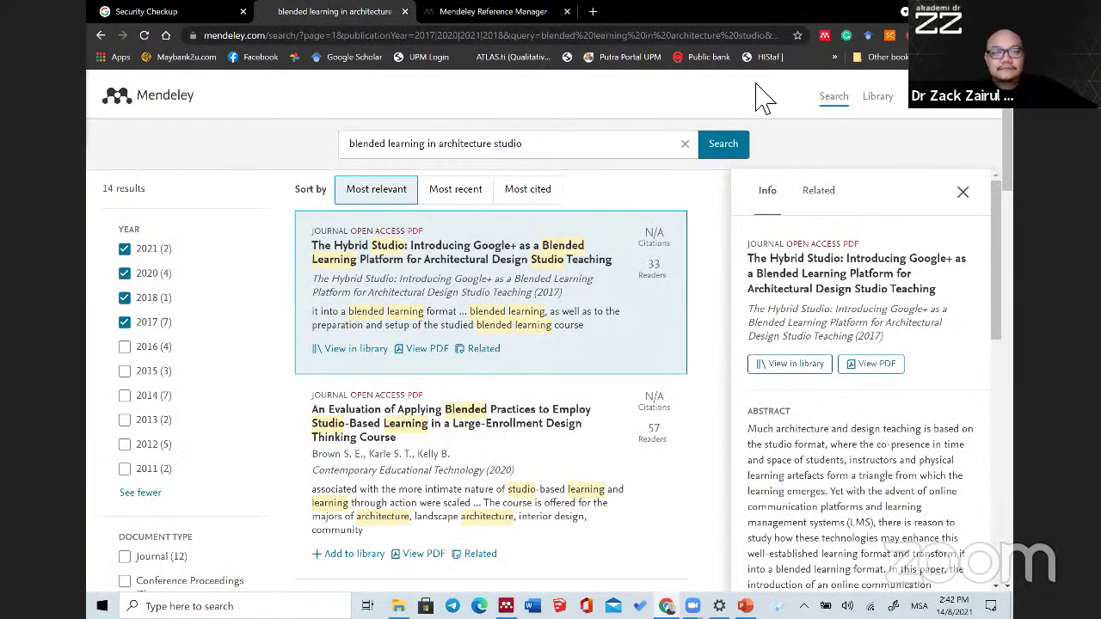
{"action": "key", "text": "ctrl+Tab"}
{"action": "left_click", "coordinate": [925, 138]}
{"action": "type", "text": "the h"}
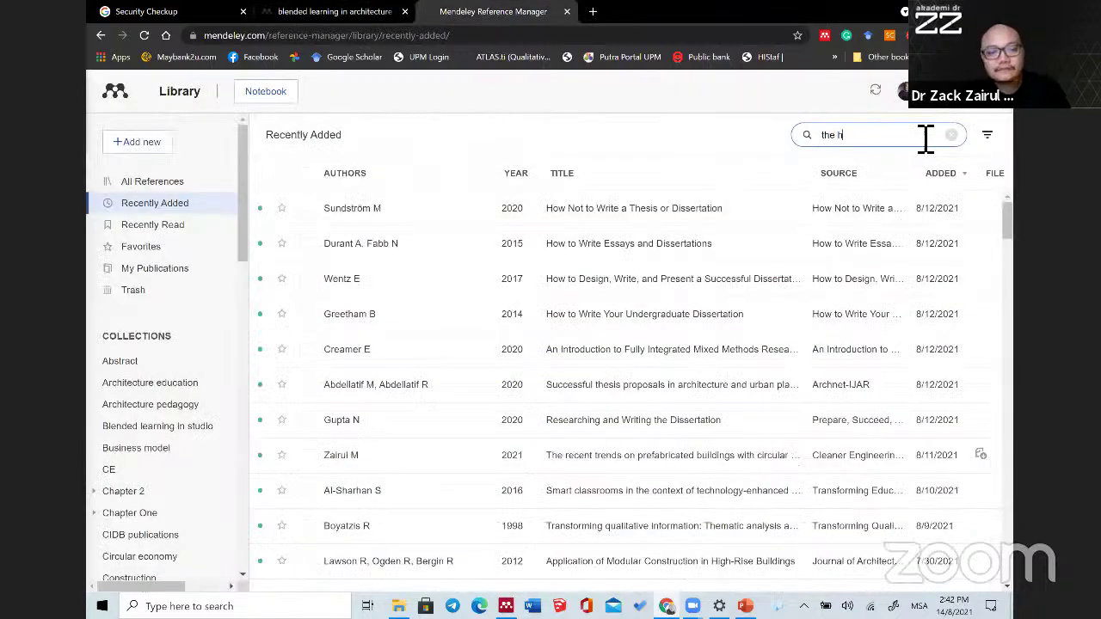
{"action": "type", "text": "ybrid"}
{"action": "key", "text": "Return"}
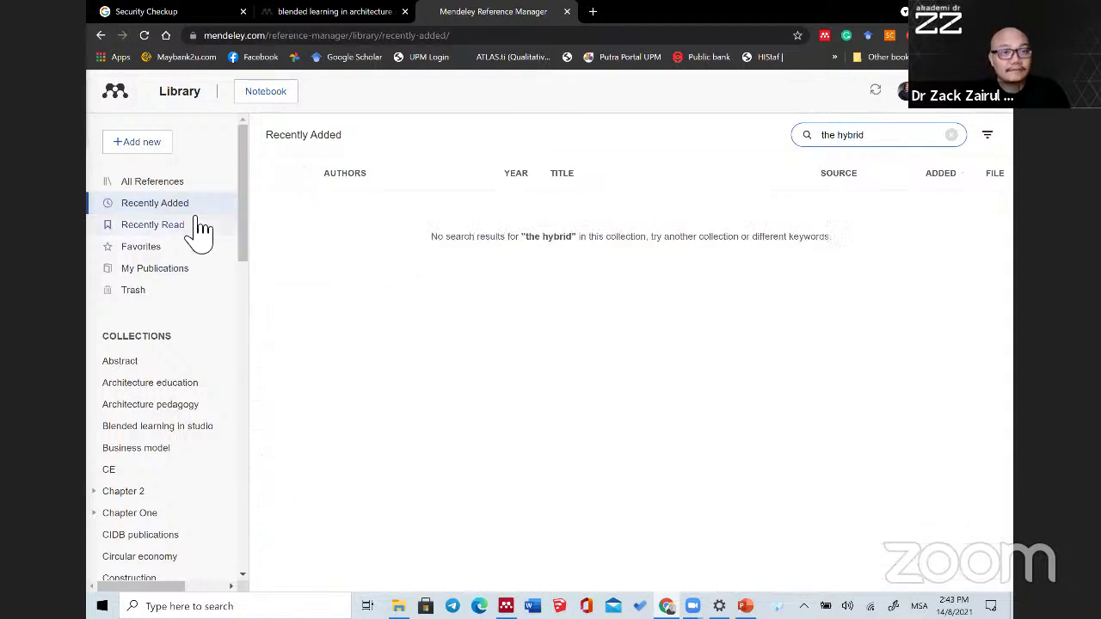
{"action": "left_click", "coordinate": [197, 183]}
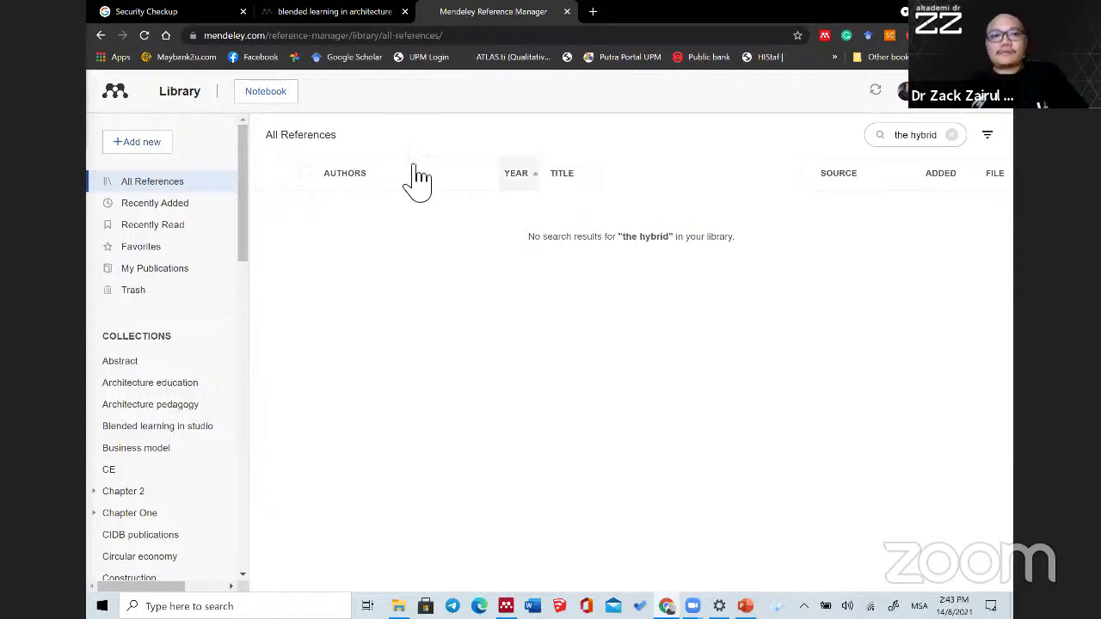
{"action": "left_click", "coordinate": [874, 91]}
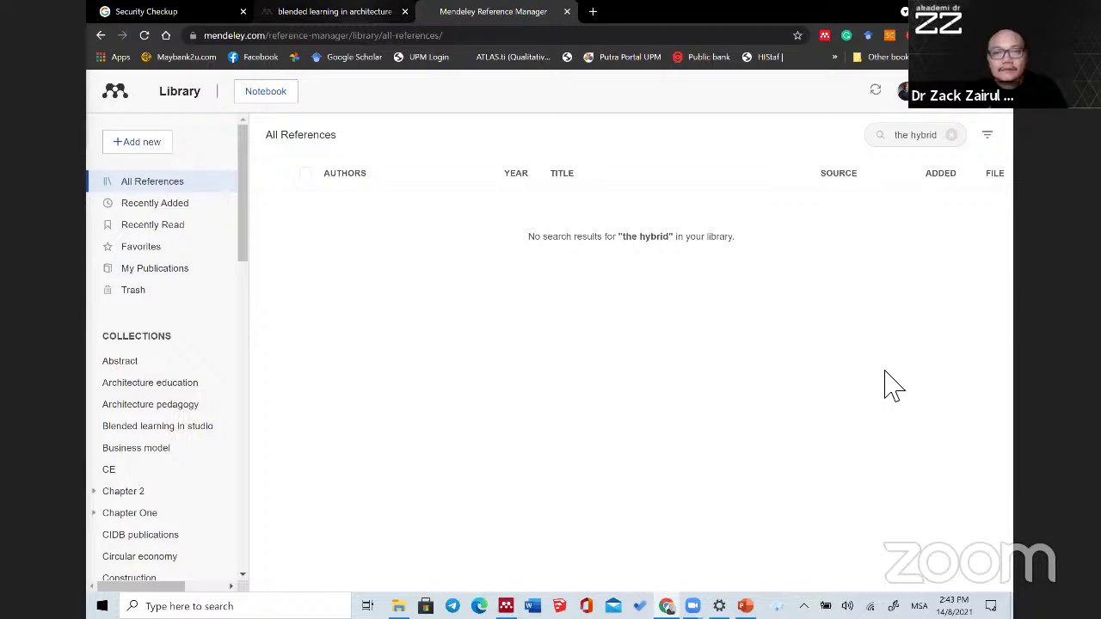
Step: Save the Hybrid Studio article's PDF in the Literature files folder on the Desktop, replacing the existing file of the same name
{"action": "key", "text": "ctrl+shift+Tab"}
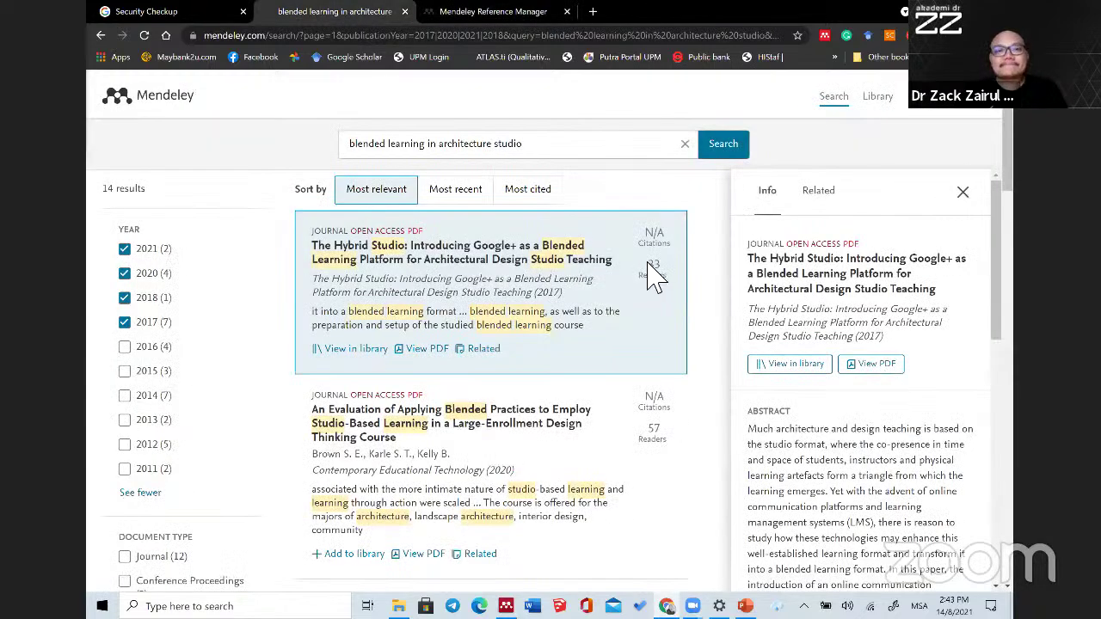
{"action": "left_click", "coordinate": [653, 277]}
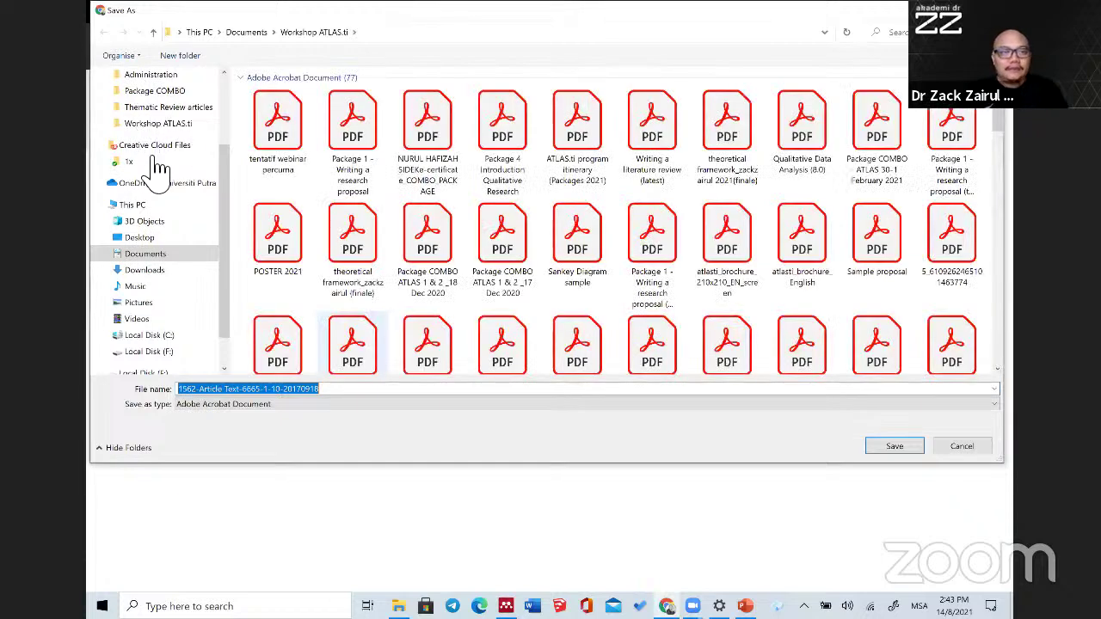
{"action": "scroll", "coordinate": [159, 122], "scroll_direction": "up", "scroll_amount": 2}
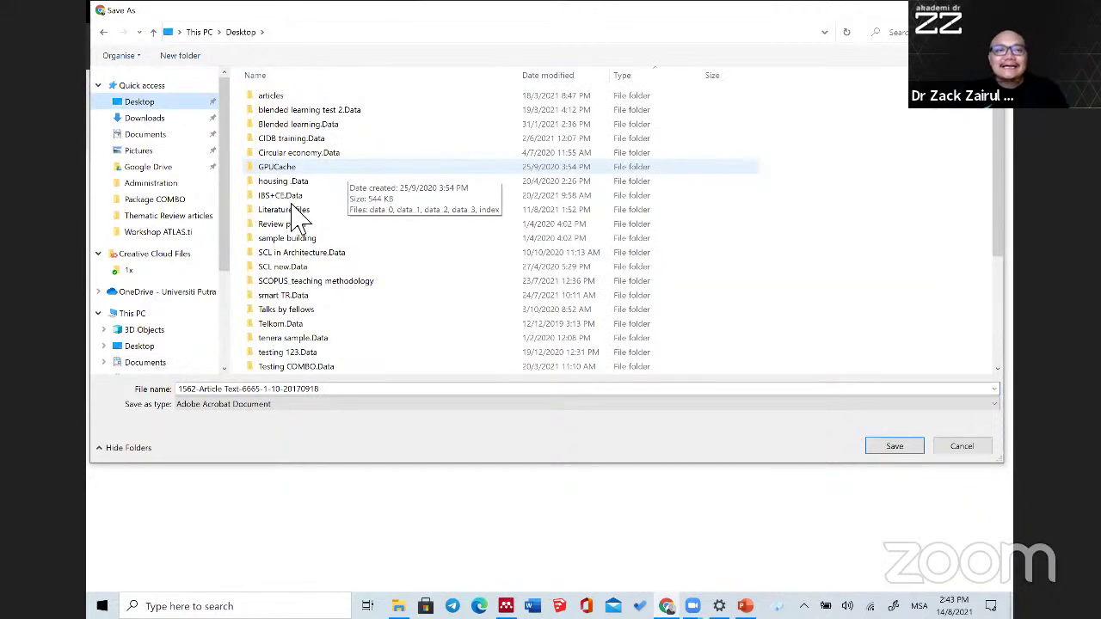
{"action": "left_click", "coordinate": [285, 211]}
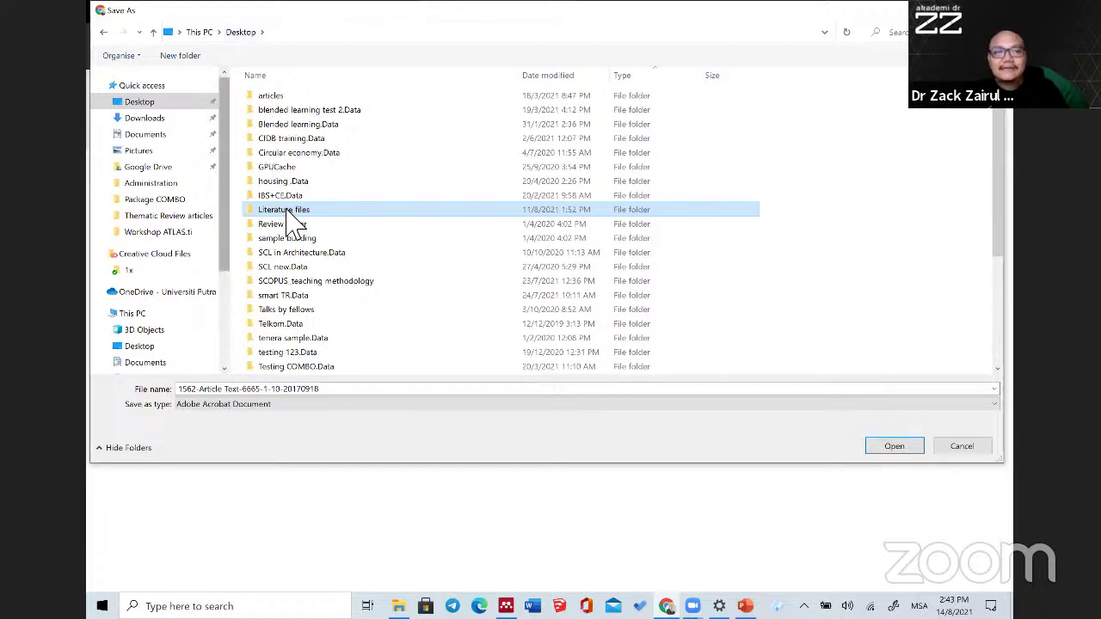
{"action": "double_click", "coordinate": [393, 212]}
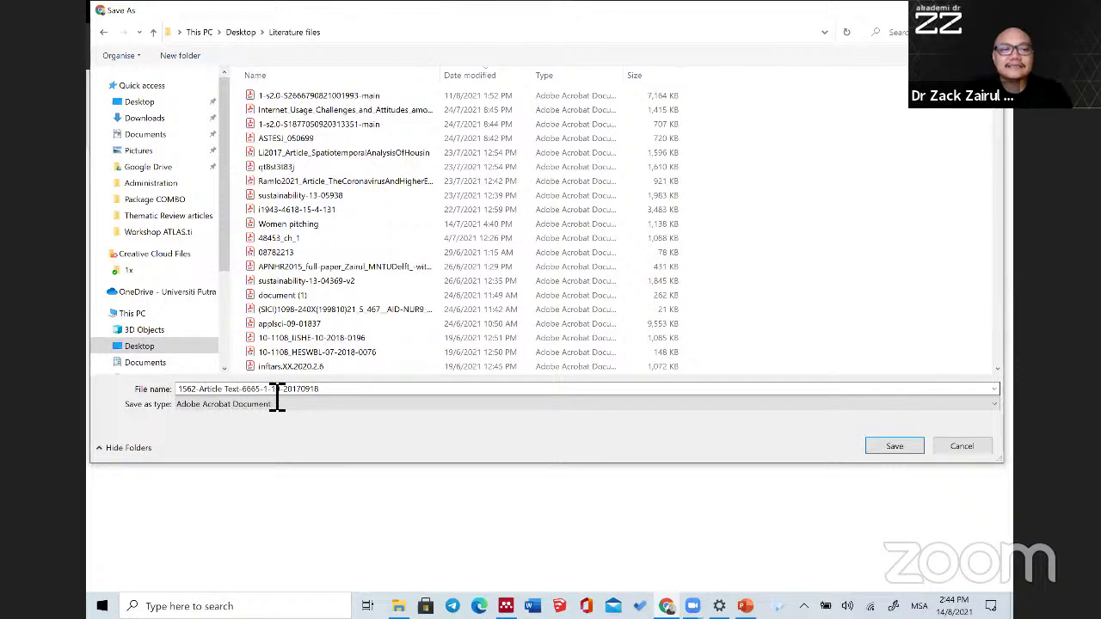
{"action": "left_click", "coordinate": [913, 446]}
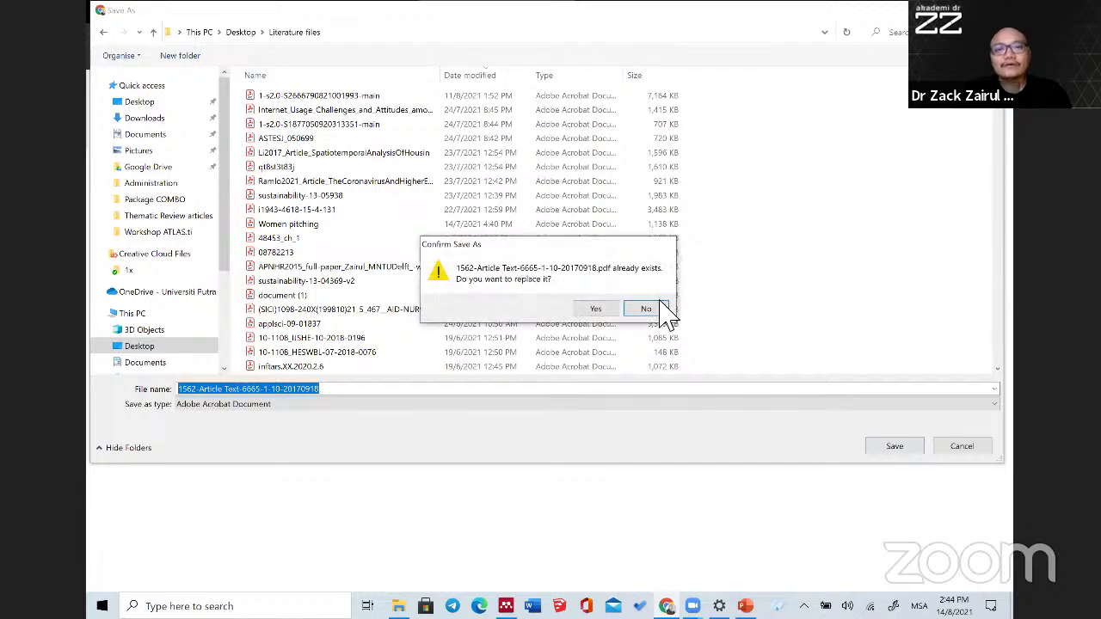
{"action": "left_click", "coordinate": [599, 311]}
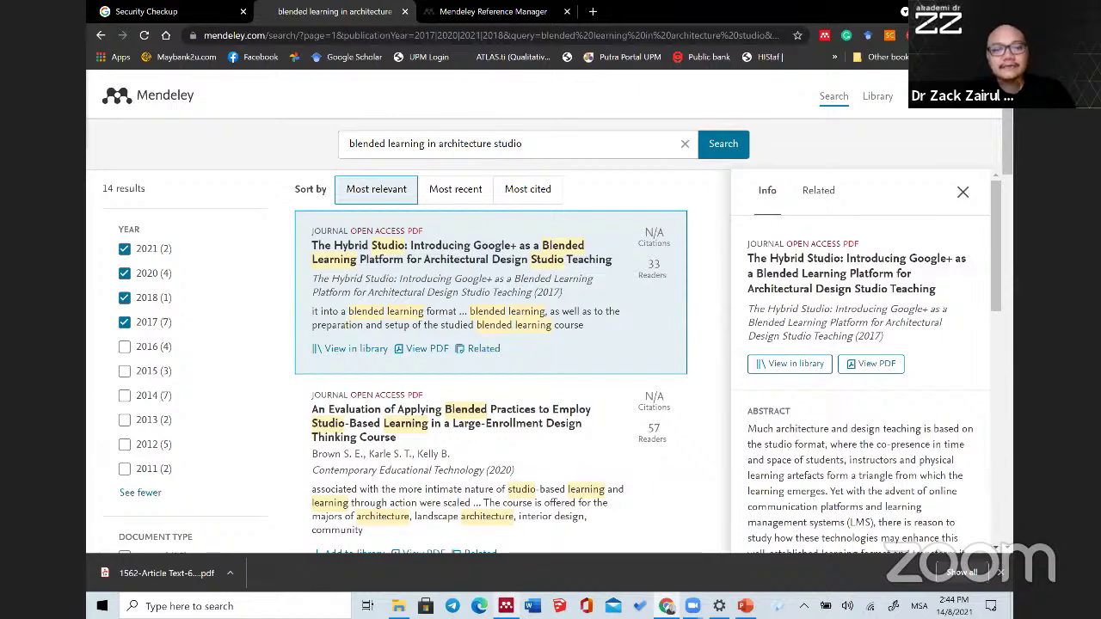
Step: Switch to Mendeley Desktop, search all documents for "the hybrid st" and open the Hybrid Studio article's PDF
{"action": "key", "text": "alt+Tab"}
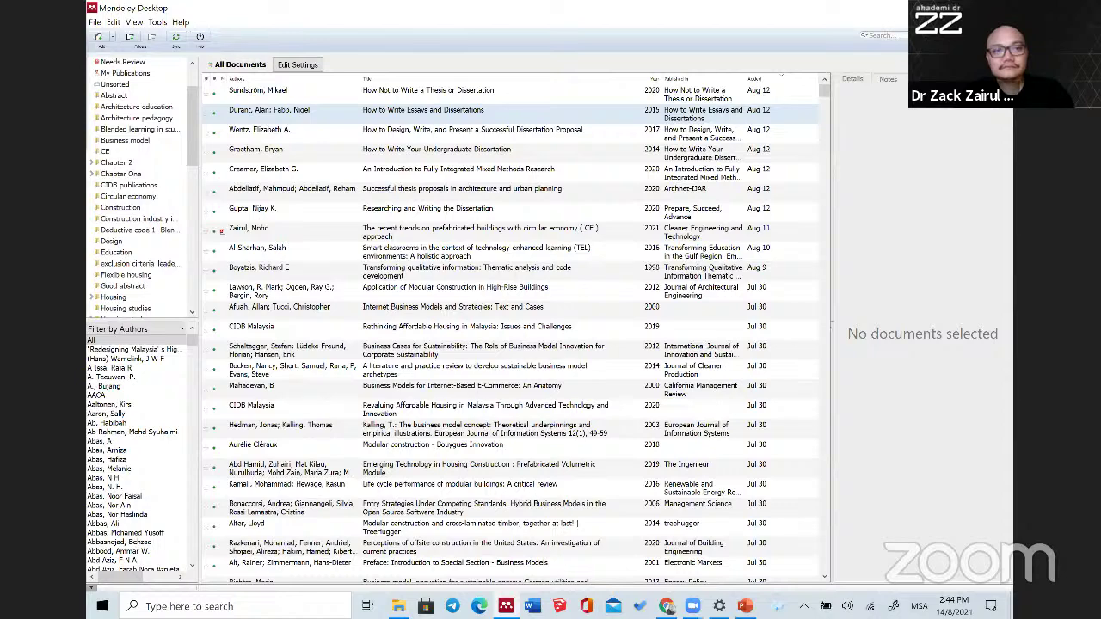
{"action": "type", "text": "the hy"}
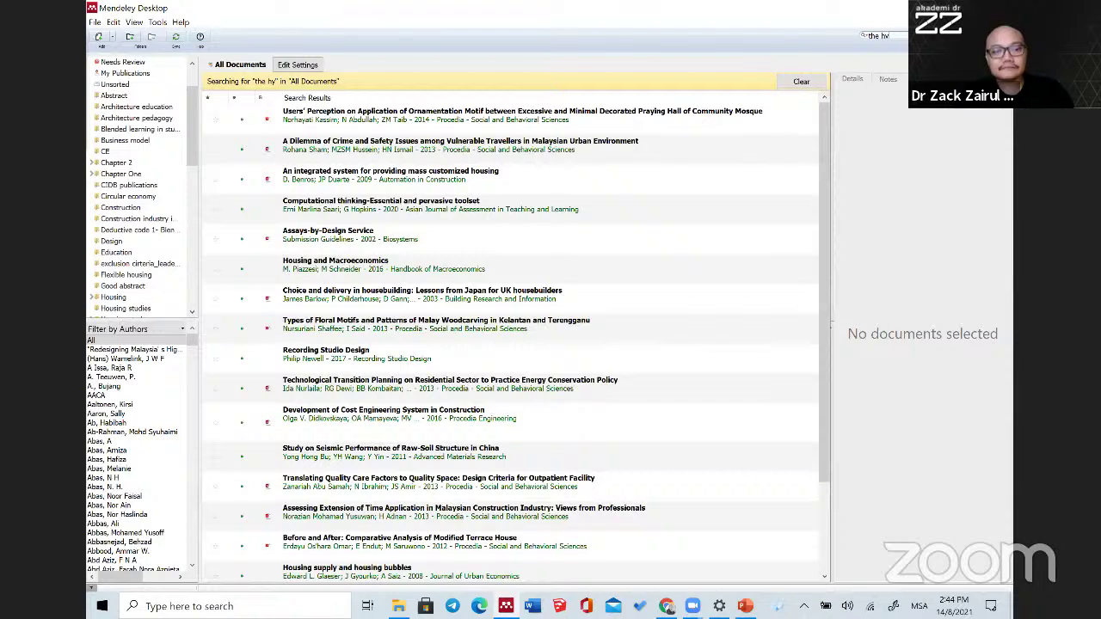
{"action": "type", "text": "brid st"}
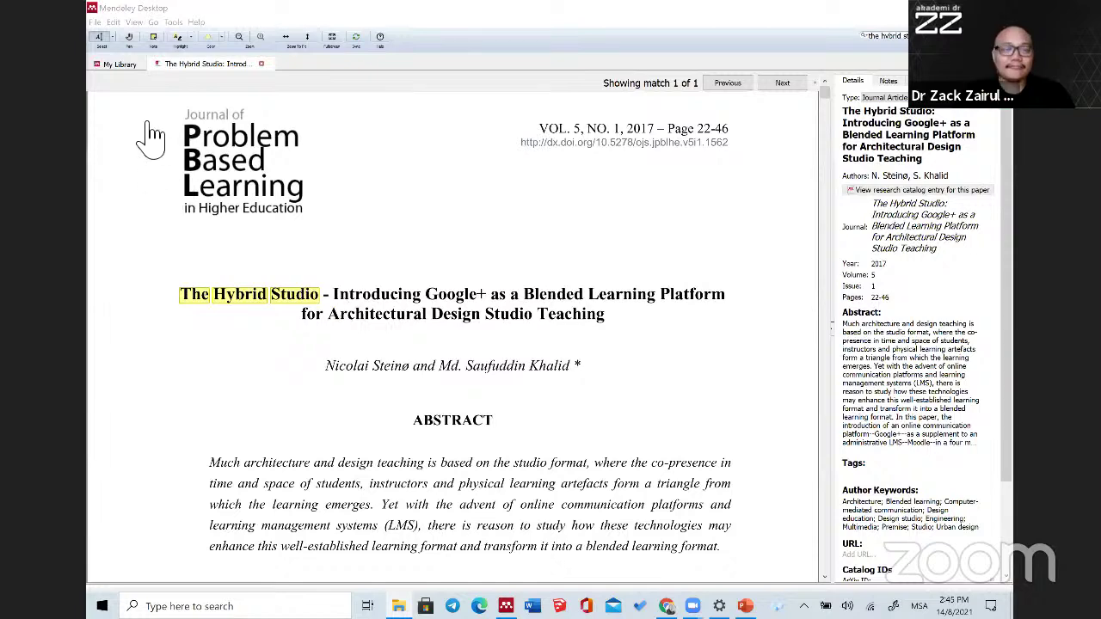
Step: In File Explorer, open the OneDrive myarticles folder, check the Hybrid Studio article's PDF there and look through the stored articles
{"action": "key", "text": "alt+Tab"}
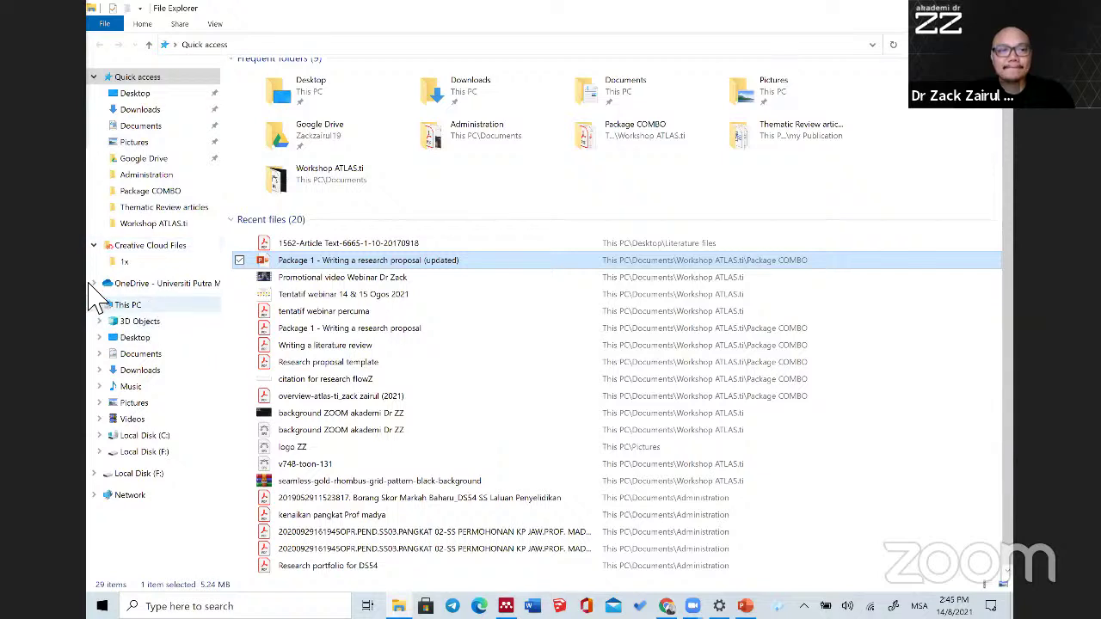
{"action": "left_click", "coordinate": [92, 284]}
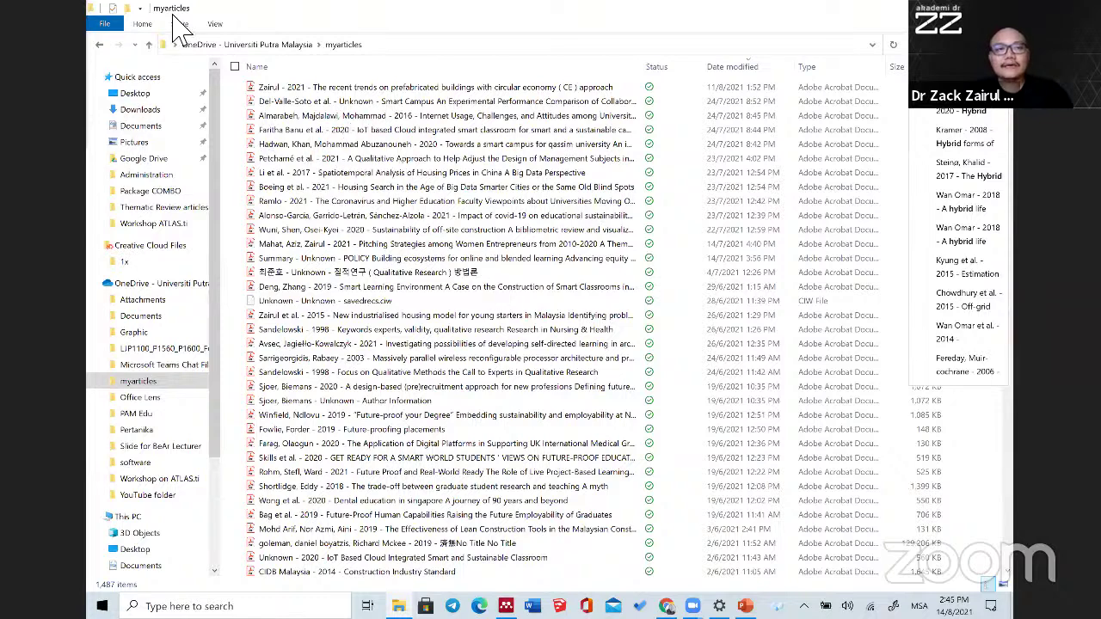
{"action": "double_click", "coordinate": [918, 210]}
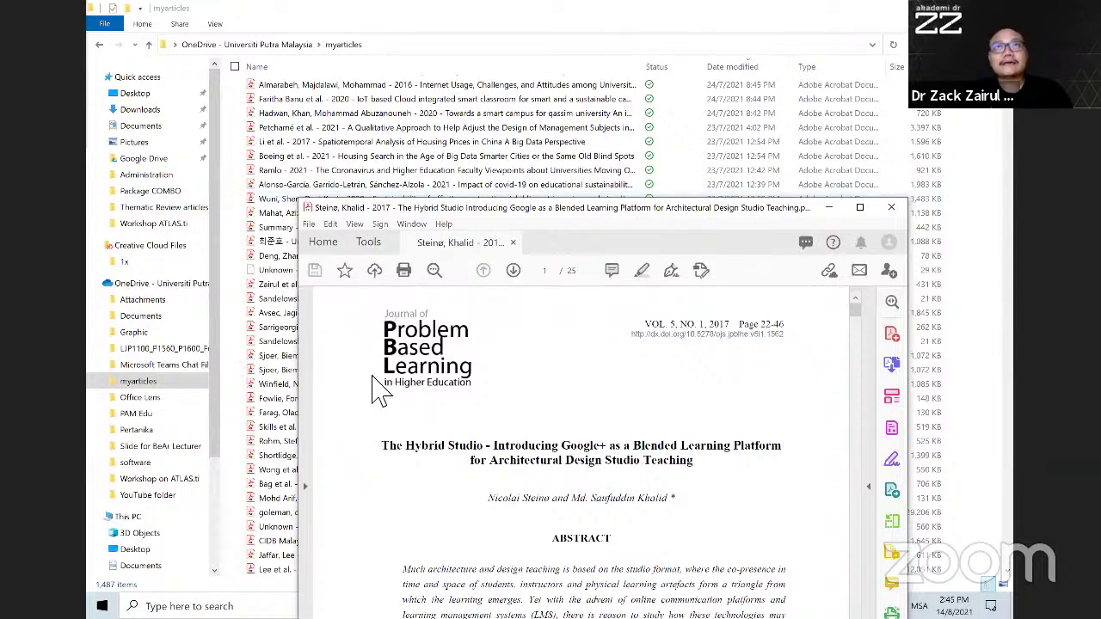
{"action": "key", "text": "alt+F4"}
{"action": "scroll", "coordinate": [352, 288], "scroll_direction": "down", "scroll_amount": 3}
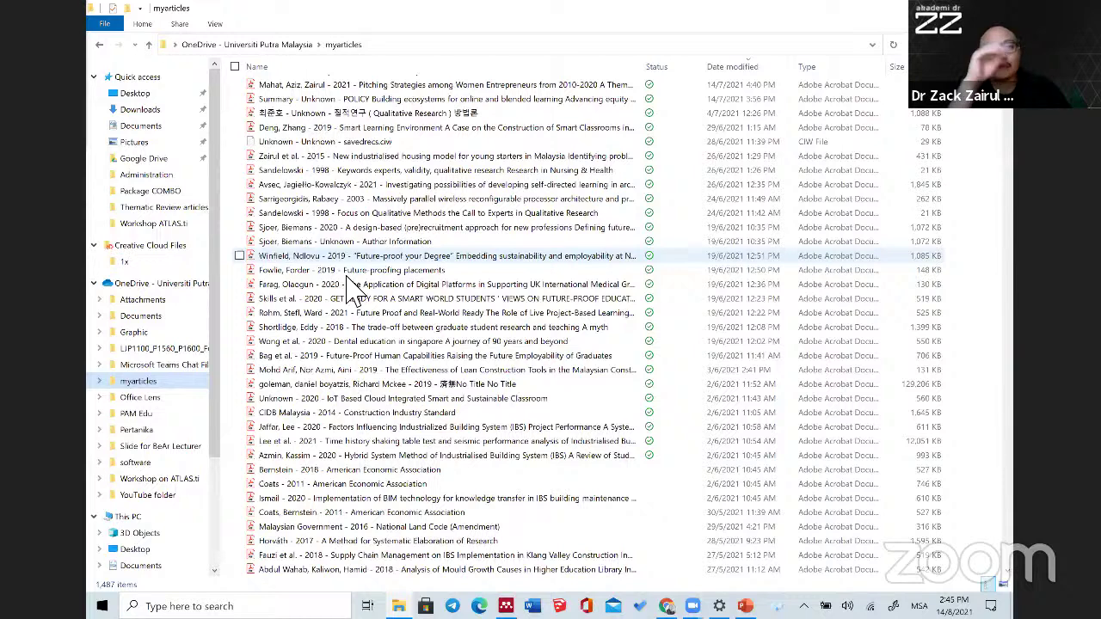
{"action": "scroll", "coordinate": [352, 288], "scroll_direction": "down", "scroll_amount": 1}
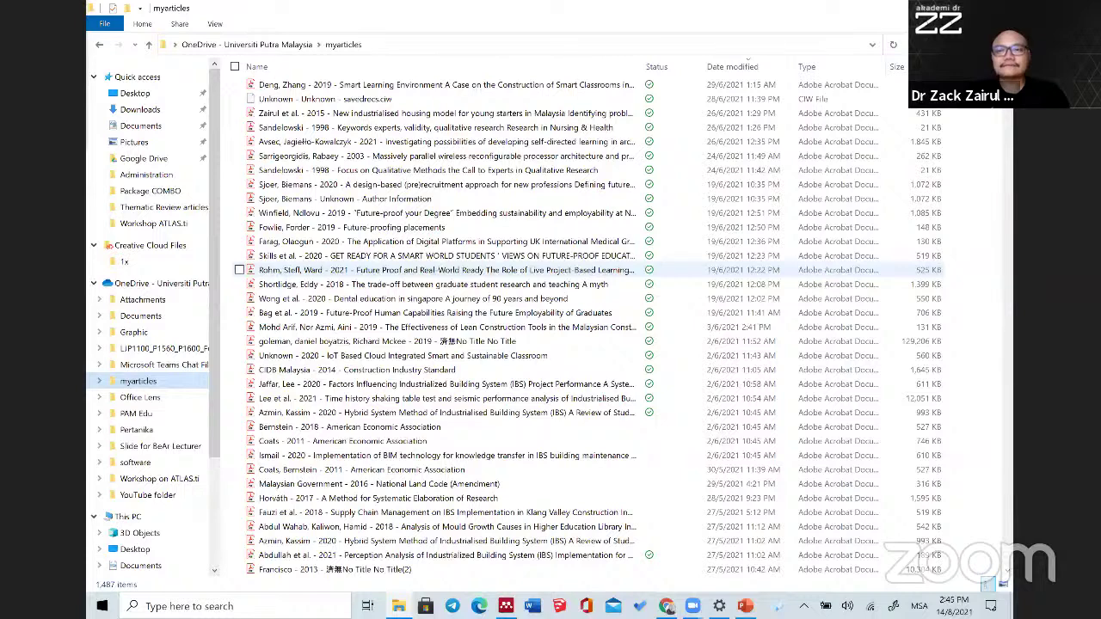
{"action": "scroll", "coordinate": [344, 276], "scroll_direction": "down", "scroll_amount": 11}
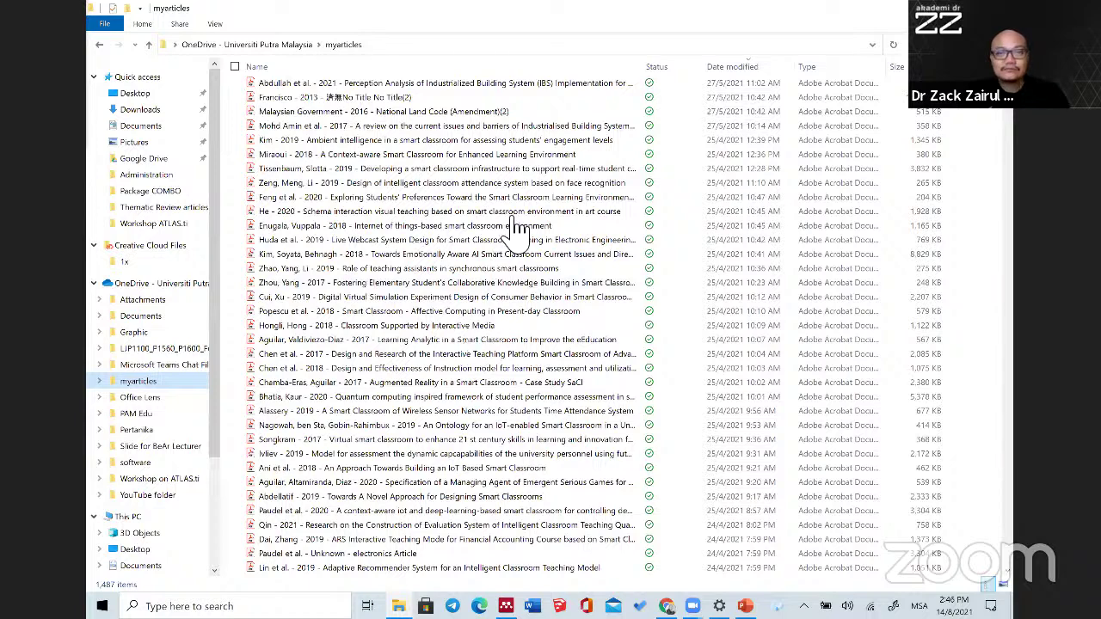
Step: Switch to the Mendeley search results in the browser and examine the details and abstracts of the listed blended learning articles
{"action": "key", "text": "alt+Tab"}
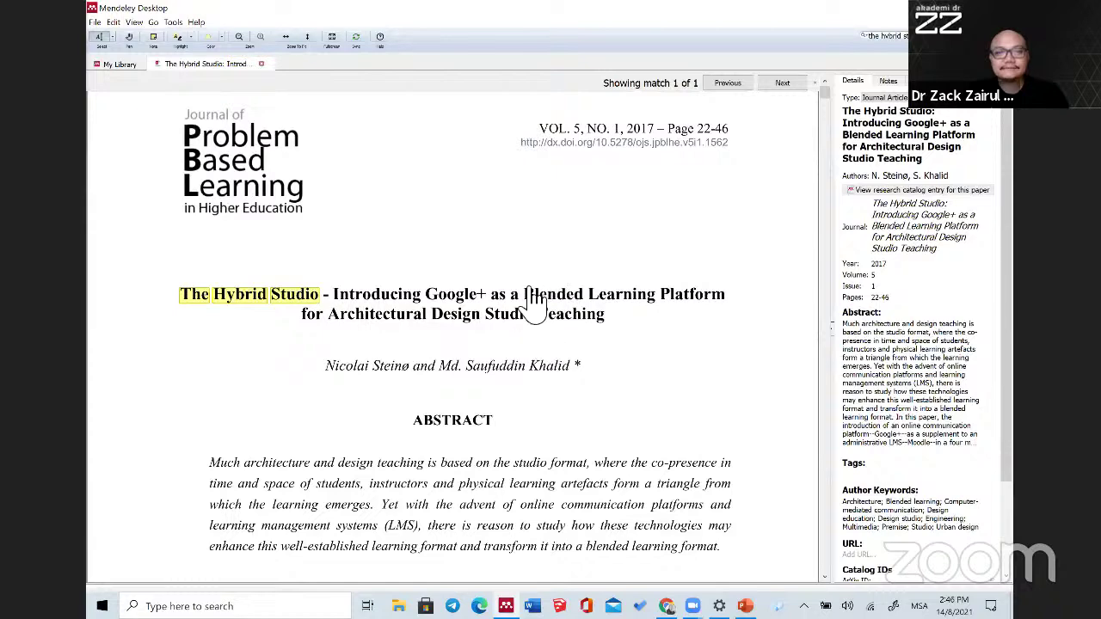
{"action": "key", "text": "alt+Tab"}
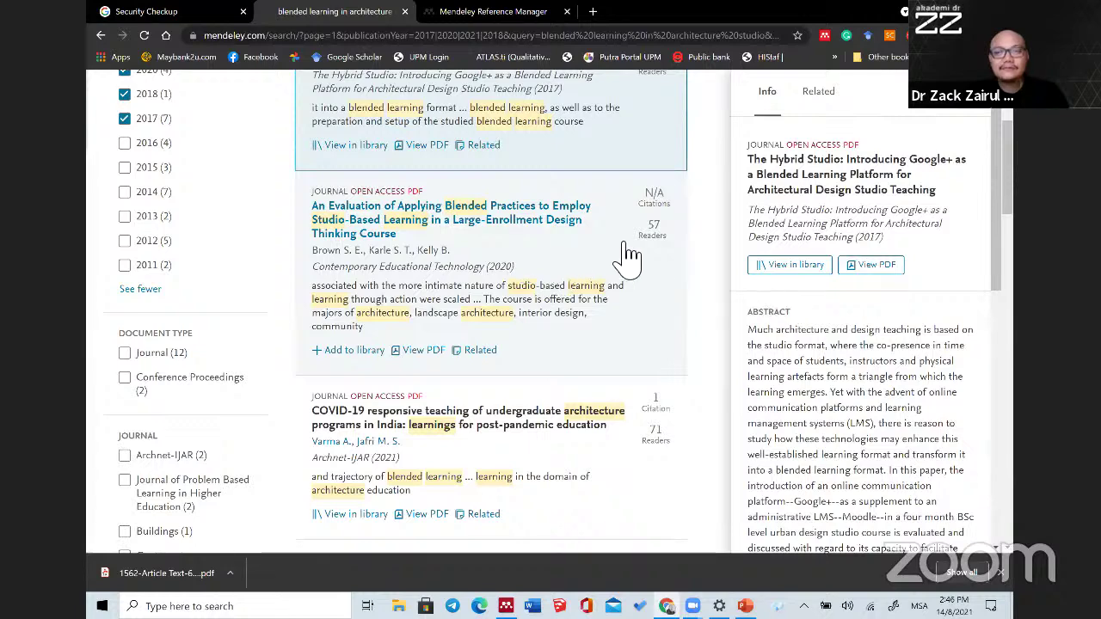
{"action": "scroll", "coordinate": [516, 258], "scroll_direction": "down", "scroll_amount": 2}
{"action": "left_click", "coordinate": [516, 258]}
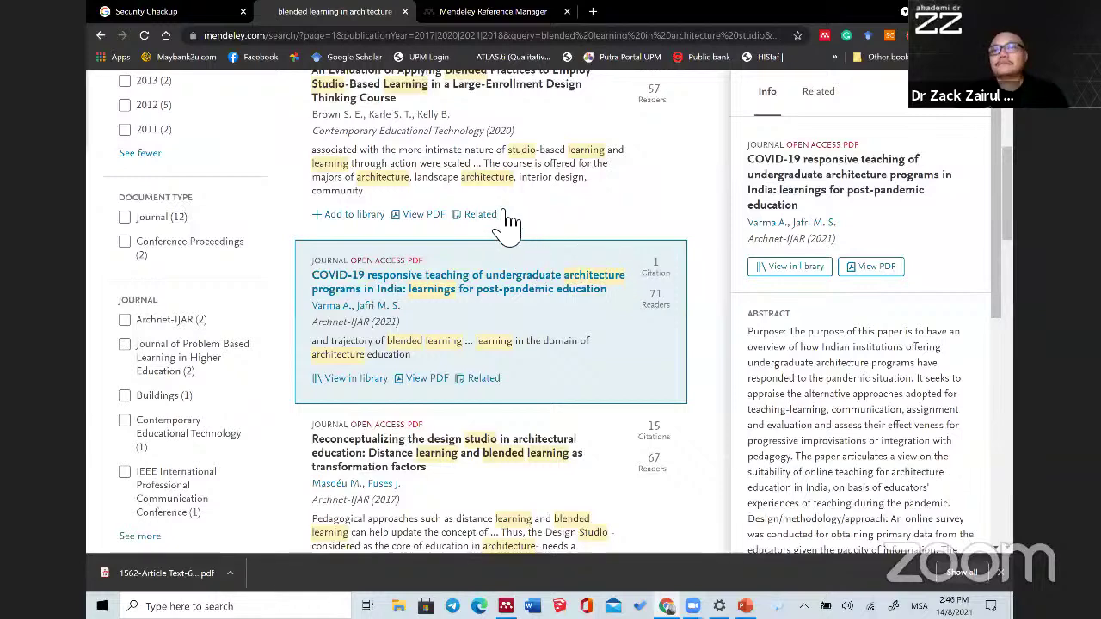
{"action": "scroll", "coordinate": [497, 274], "scroll_direction": "down", "scroll_amount": 2}
{"action": "left_click", "coordinate": [497, 275]}
{"action": "scroll", "coordinate": [498, 277], "scroll_direction": "down", "scroll_amount": 3}
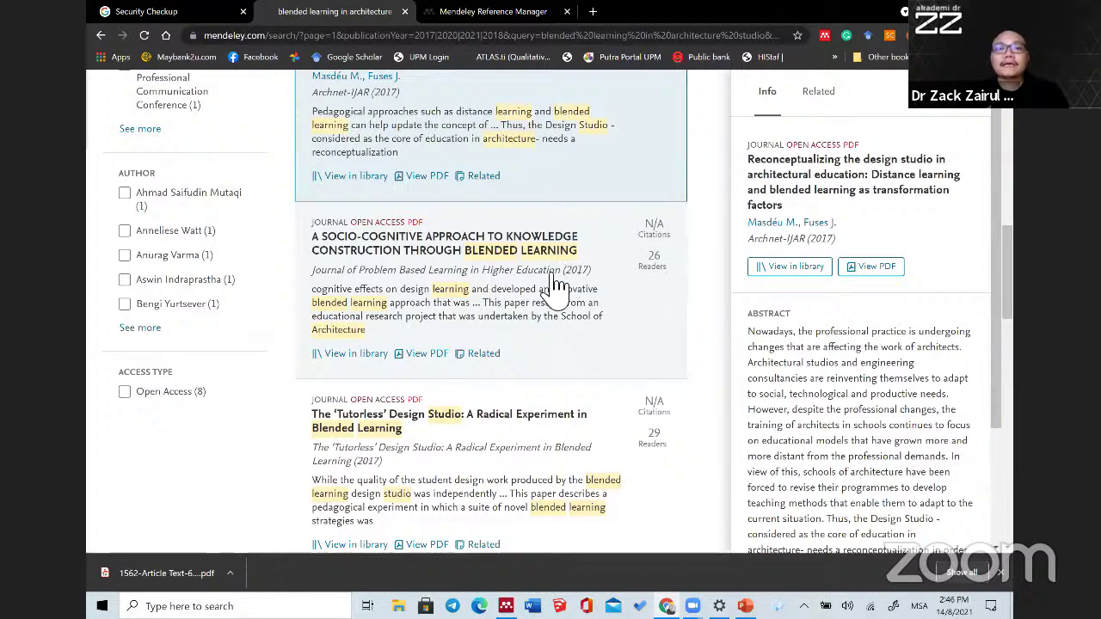
{"action": "key", "text": "Down"}
{"action": "key", "text": "Down"}
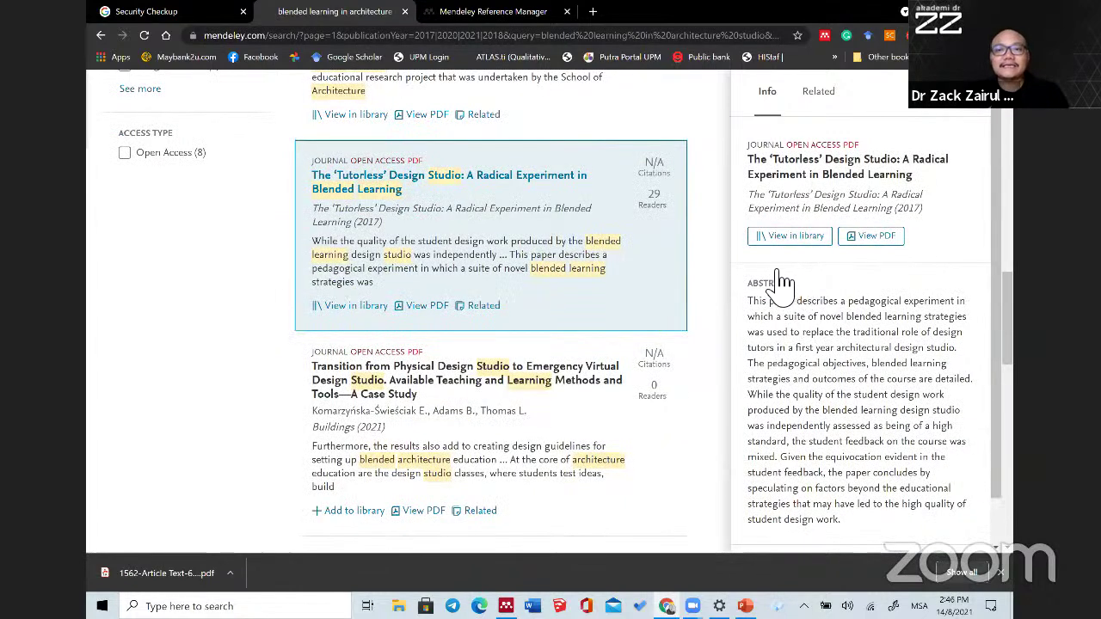
{"action": "scroll", "coordinate": [510, 309], "scroll_direction": "down", "scroll_amount": 1}
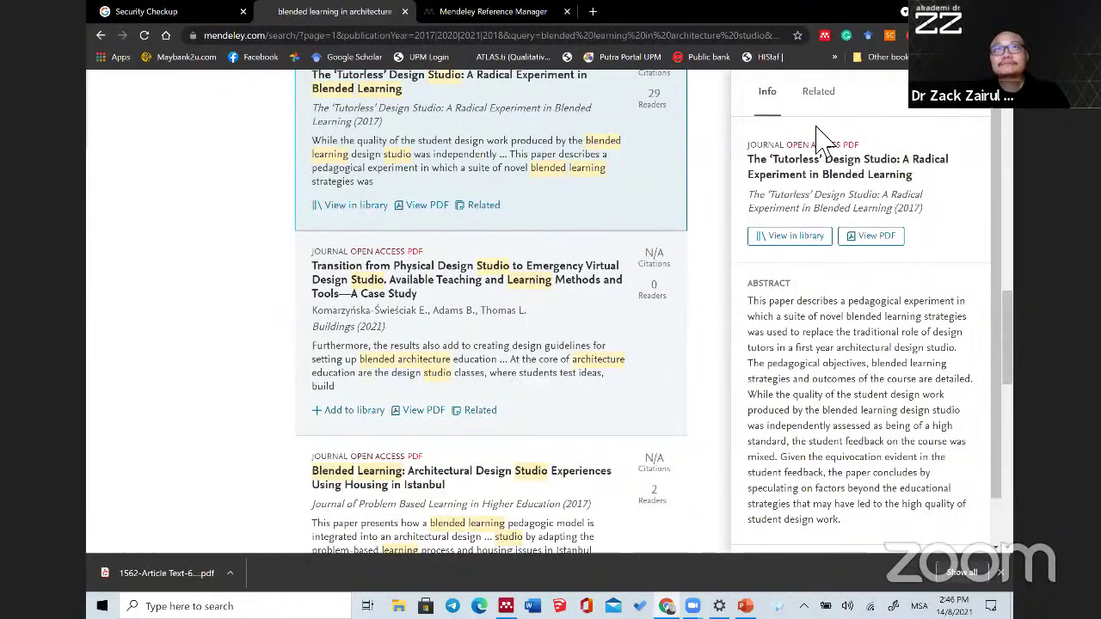
Step: Add the article "Transition from Physical Design Studio to Emergency Virtual Design Studio" to the library and open its PDF there
{"action": "left_click", "coordinate": [808, 270]}
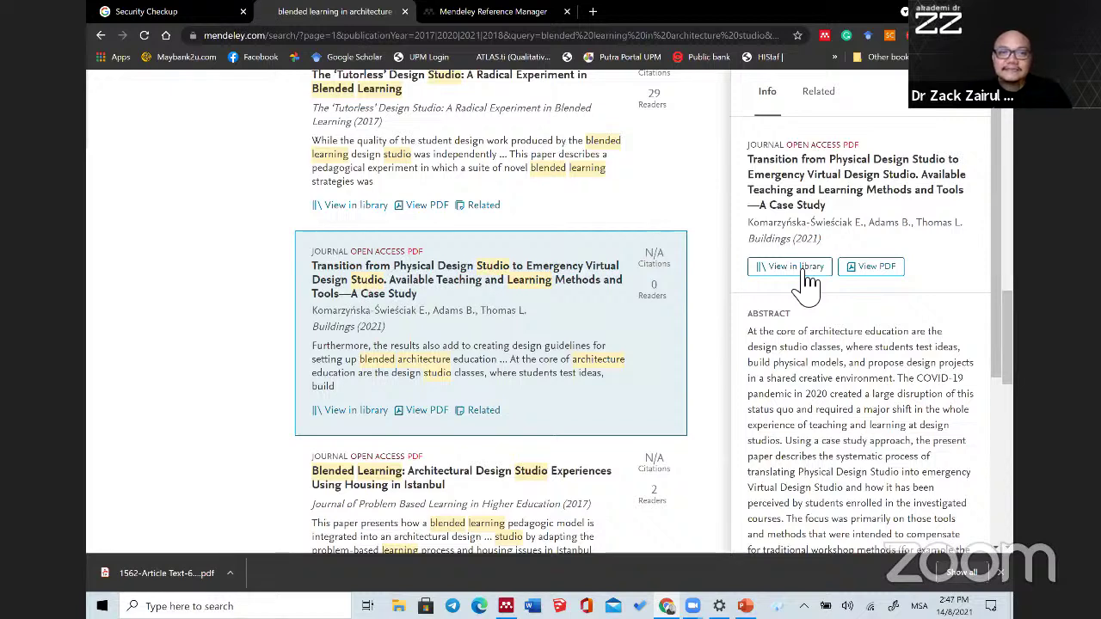
{"action": "left_click", "coordinate": [807, 275]}
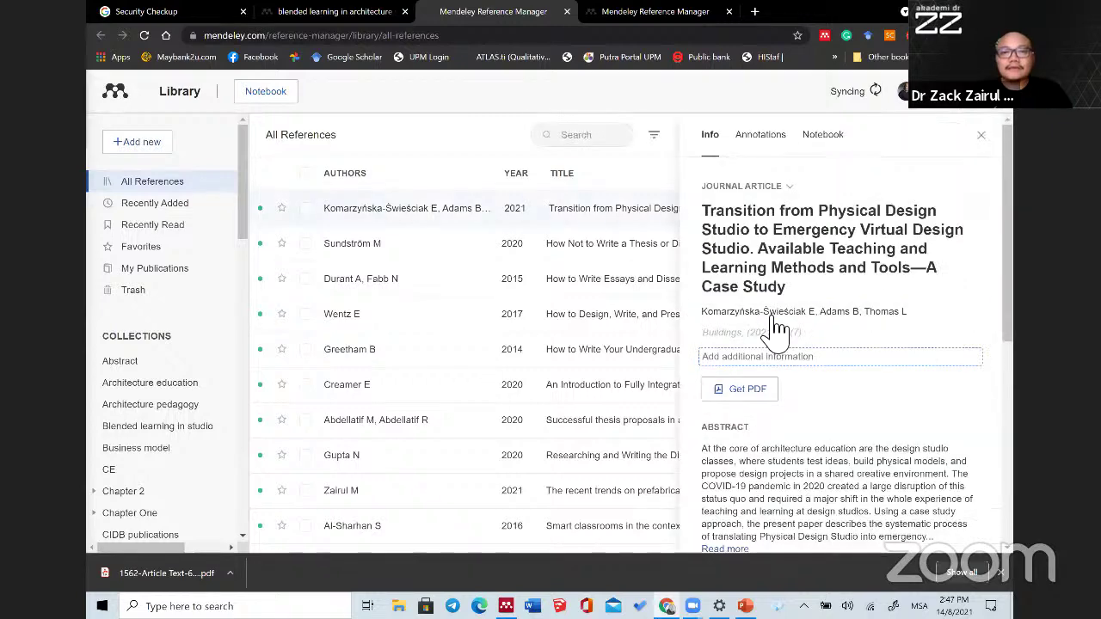
{"action": "scroll", "coordinate": [769, 331], "scroll_direction": "down", "scroll_amount": 1}
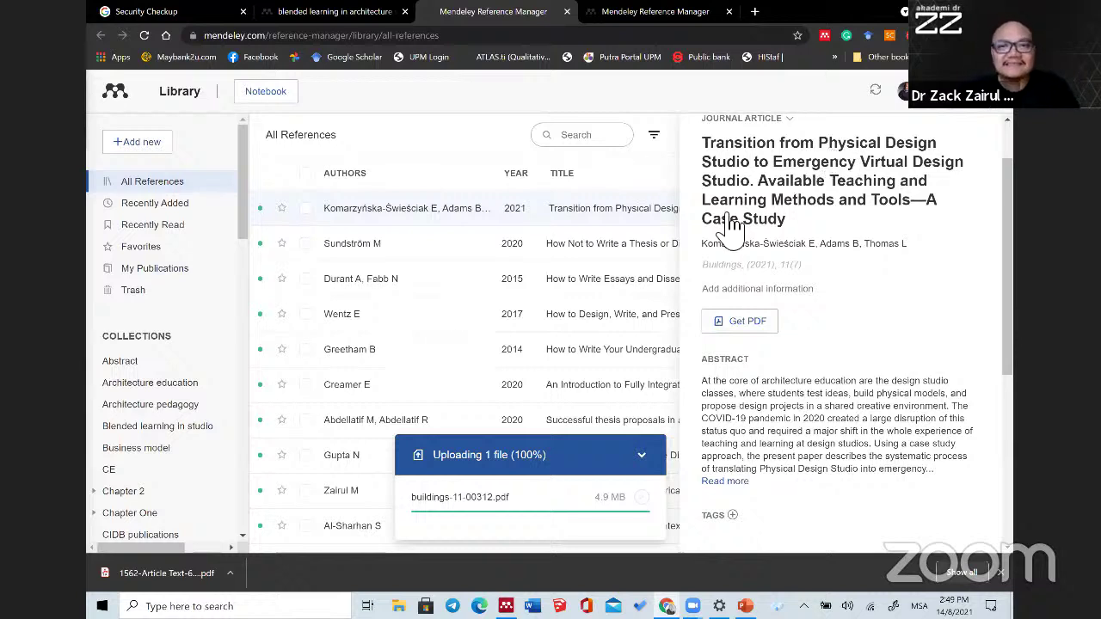
{"action": "left_click", "coordinate": [811, 160]}
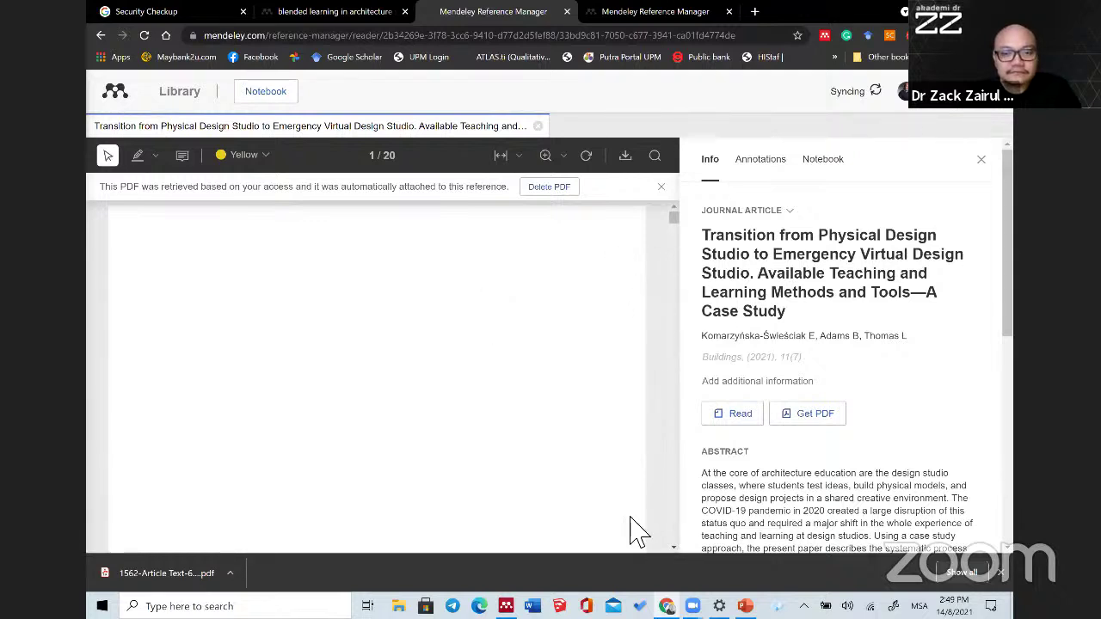
Step: Look through the article's PDF to its references and save it as buildings-11-00312 in the Literature files folder on the Desktop
{"action": "scroll", "coordinate": [637, 531], "scroll_direction": "down", "scroll_amount": 20}
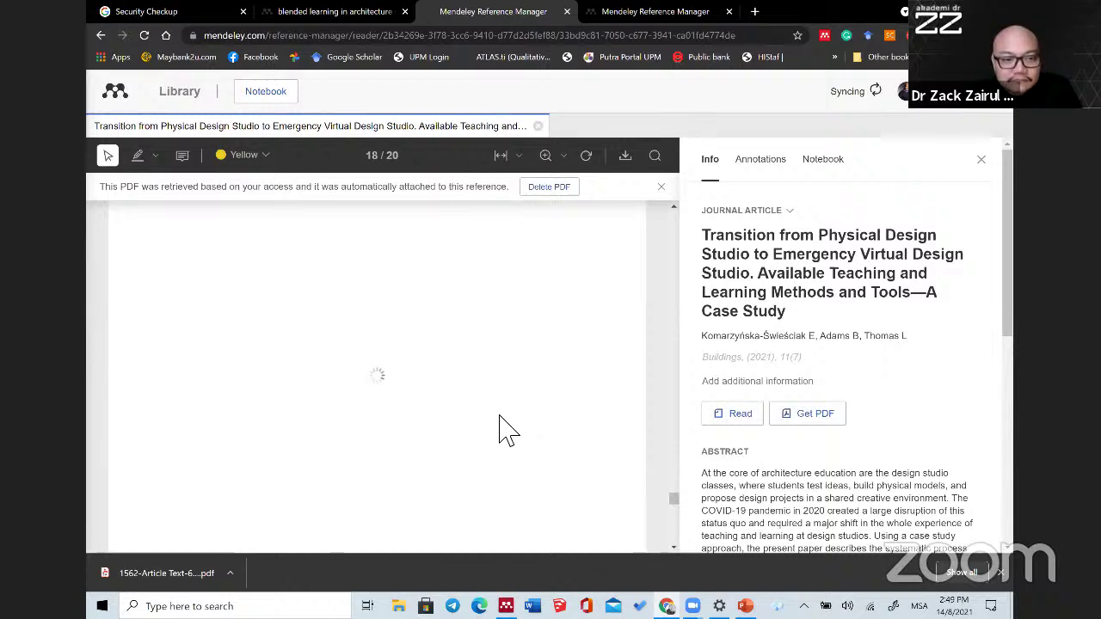
{"action": "scroll", "coordinate": [498, 430], "scroll_direction": "down", "scroll_amount": 5}
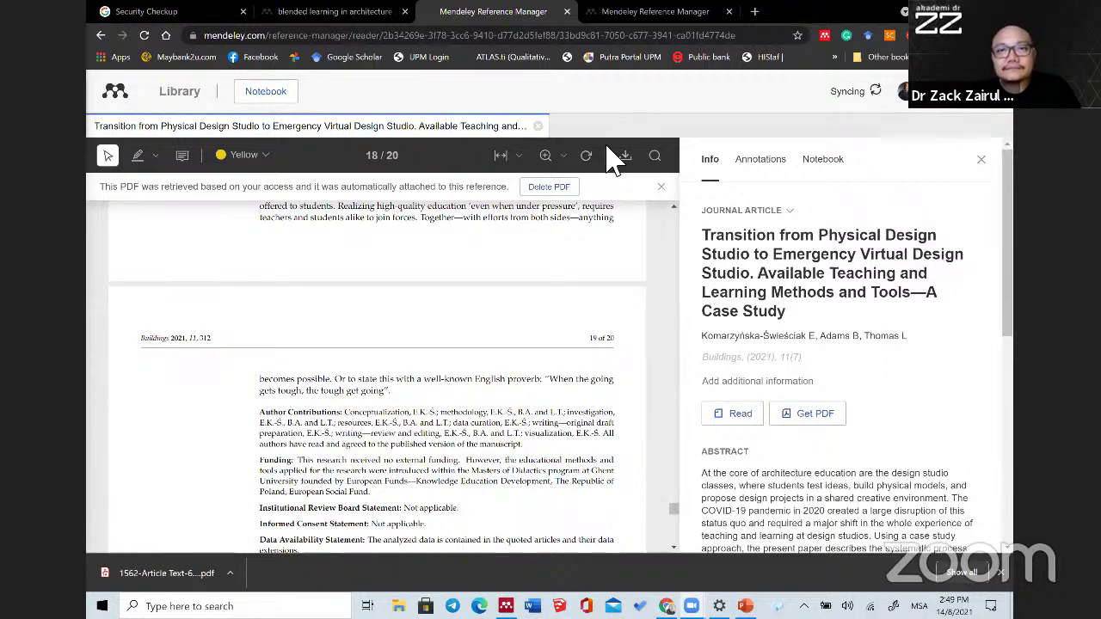
{"action": "key", "text": "End"}
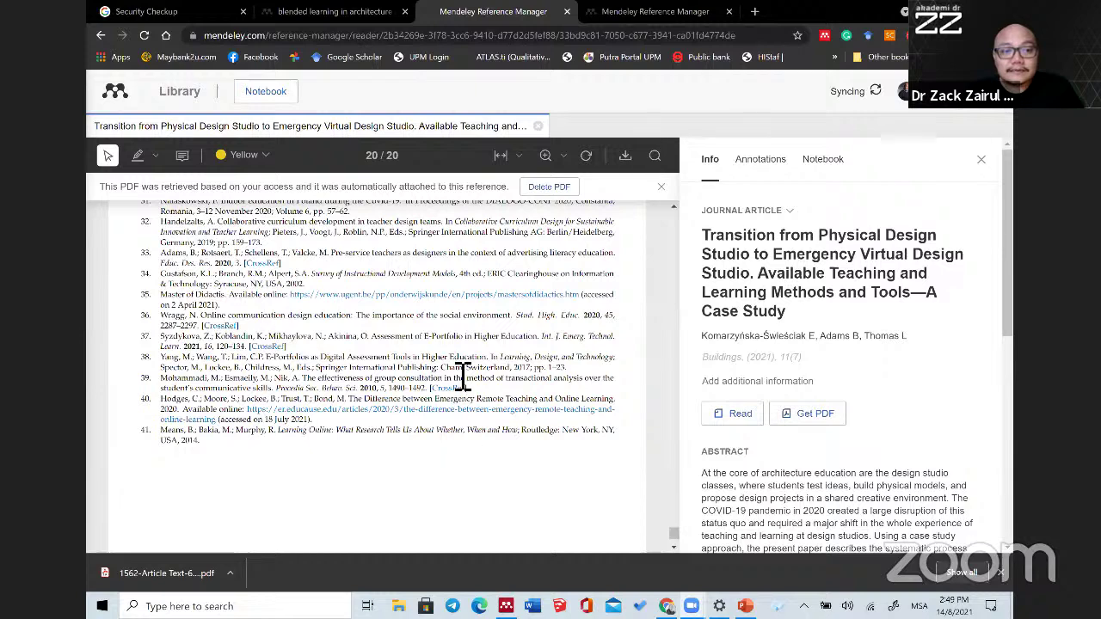
{"action": "key", "text": "Page_Up"}
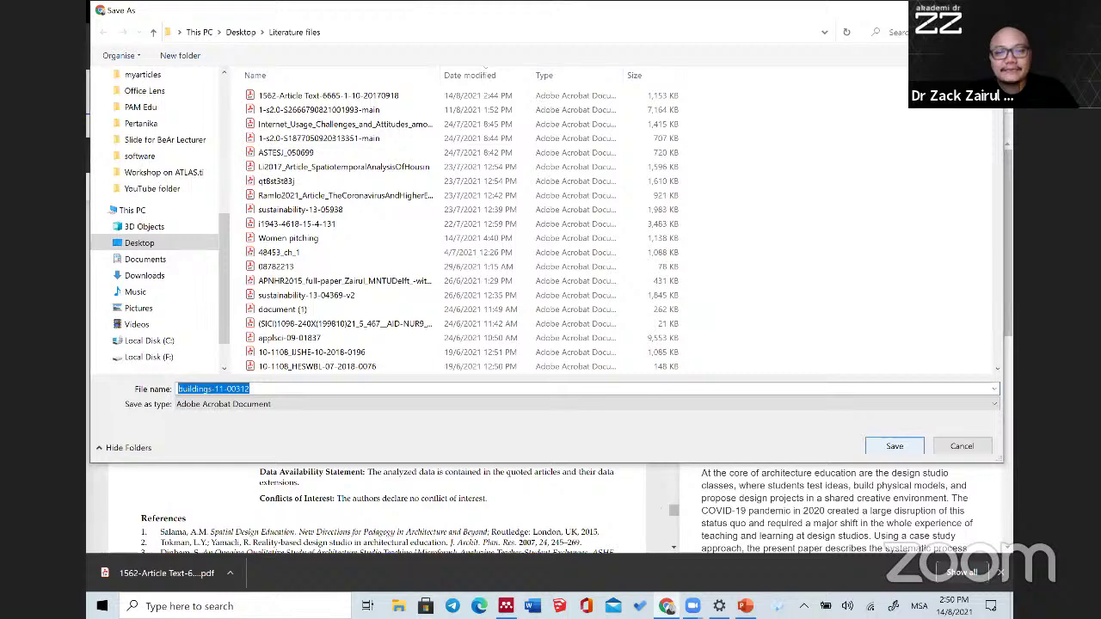
{"action": "key", "text": "Return"}
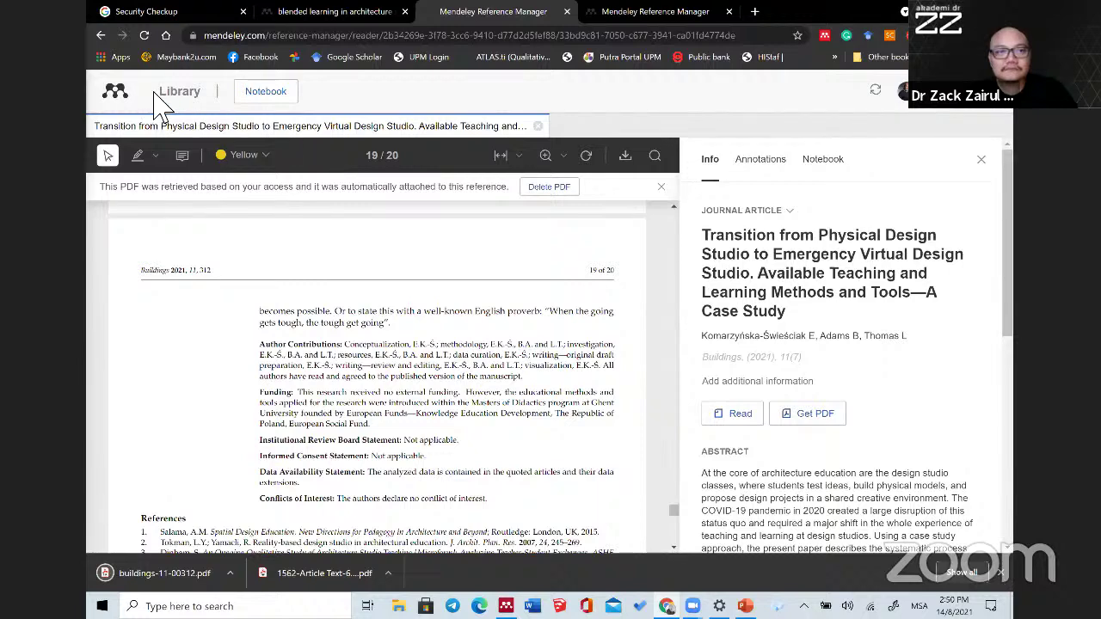
Step: Switch to Mendeley Desktop, clear the library search and open the PDF of the newly imported Transition from Physical Design Studio article
{"action": "key", "text": "alt+Tab"}
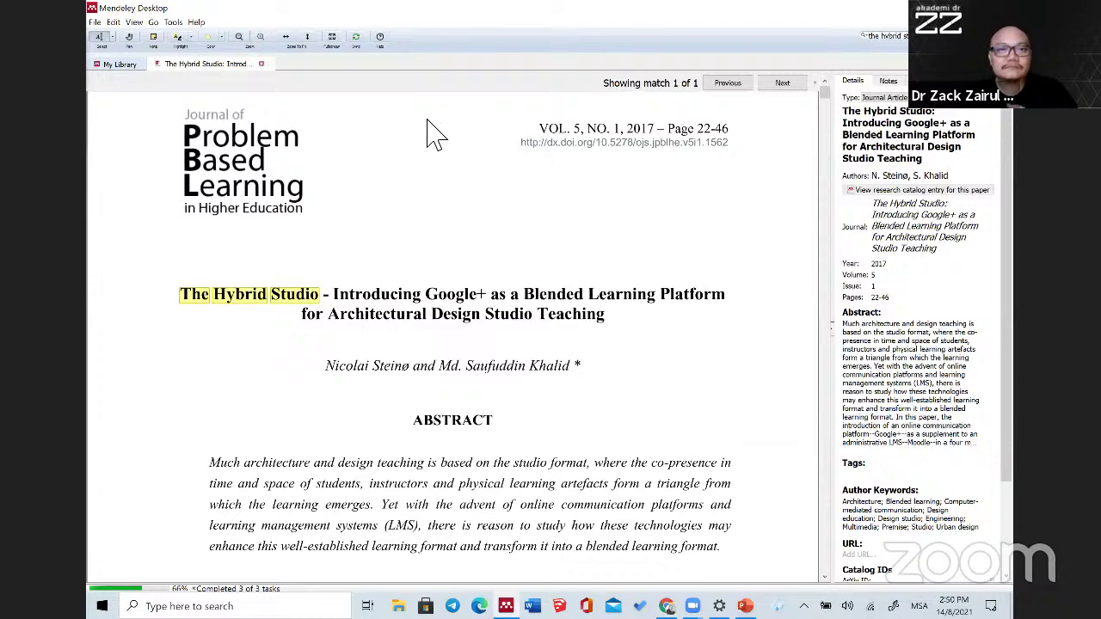
{"action": "left_click", "coordinate": [119, 64]}
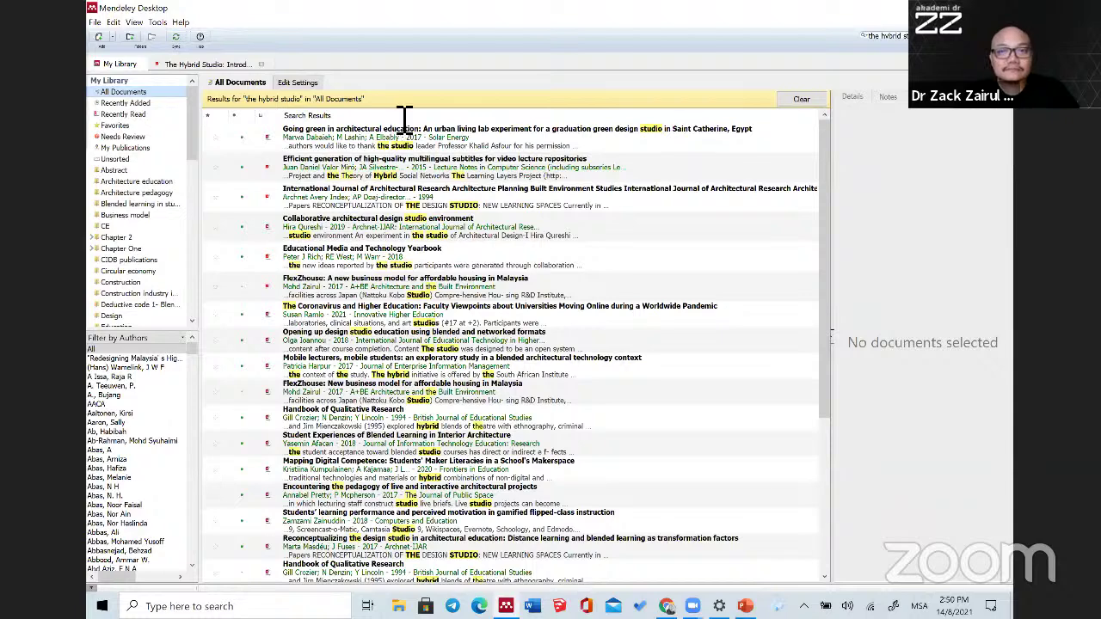
{"action": "key", "text": "Escape"}
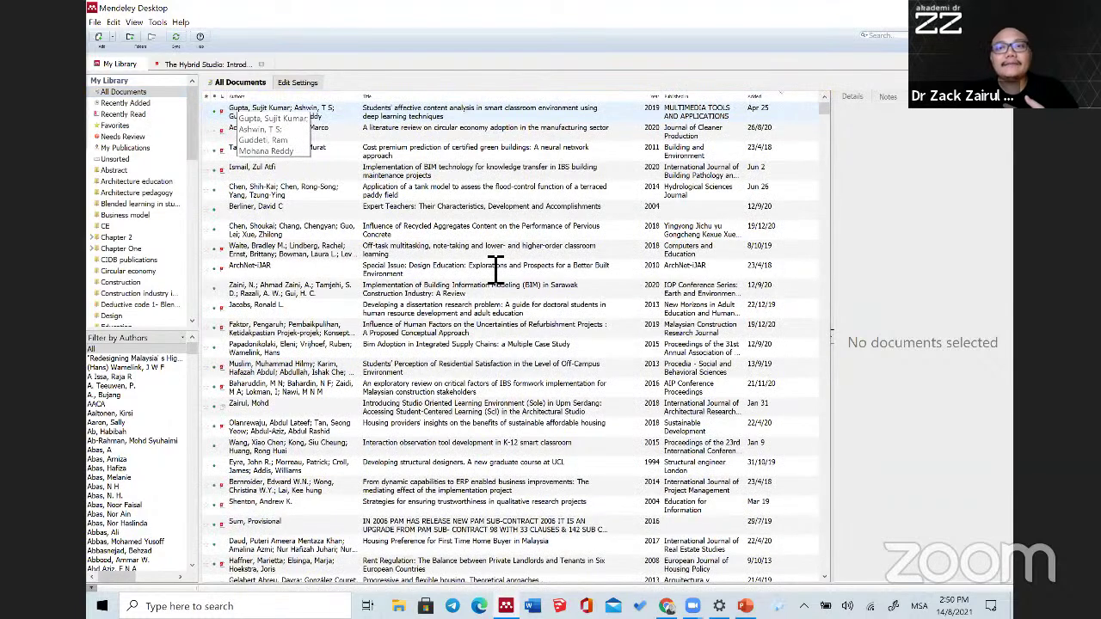
{"action": "double_click", "coordinate": [277, 355]}
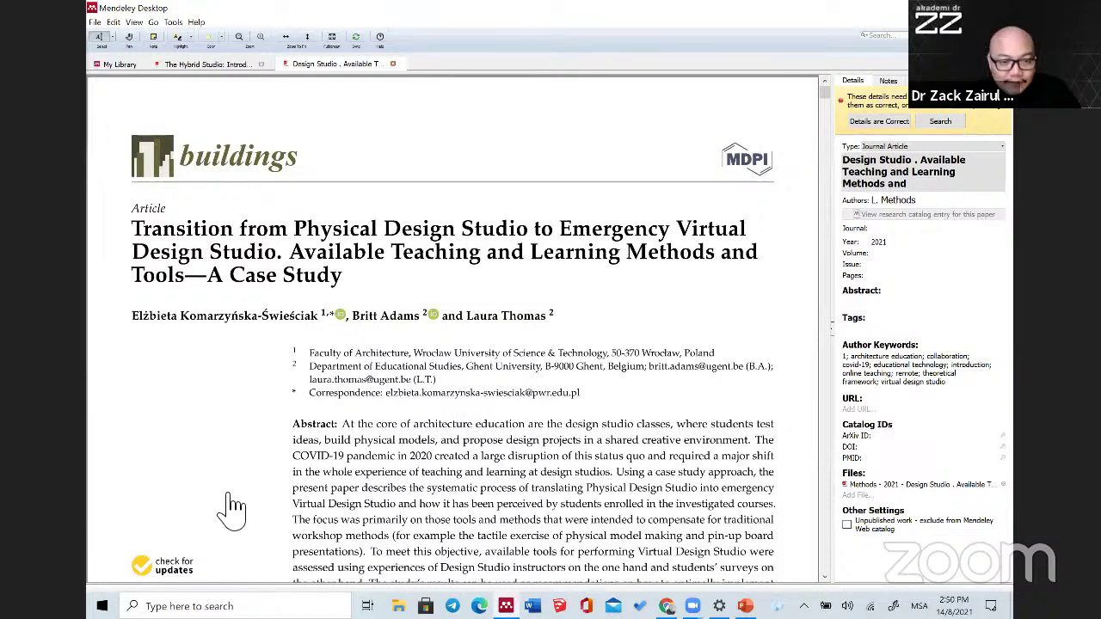
Step: Copy the DOI link ending in buildings11070312 from the article's citation into its DOI field and look up the document details
{"action": "scroll", "coordinate": [246, 512], "scroll_direction": "down", "scroll_amount": 3}
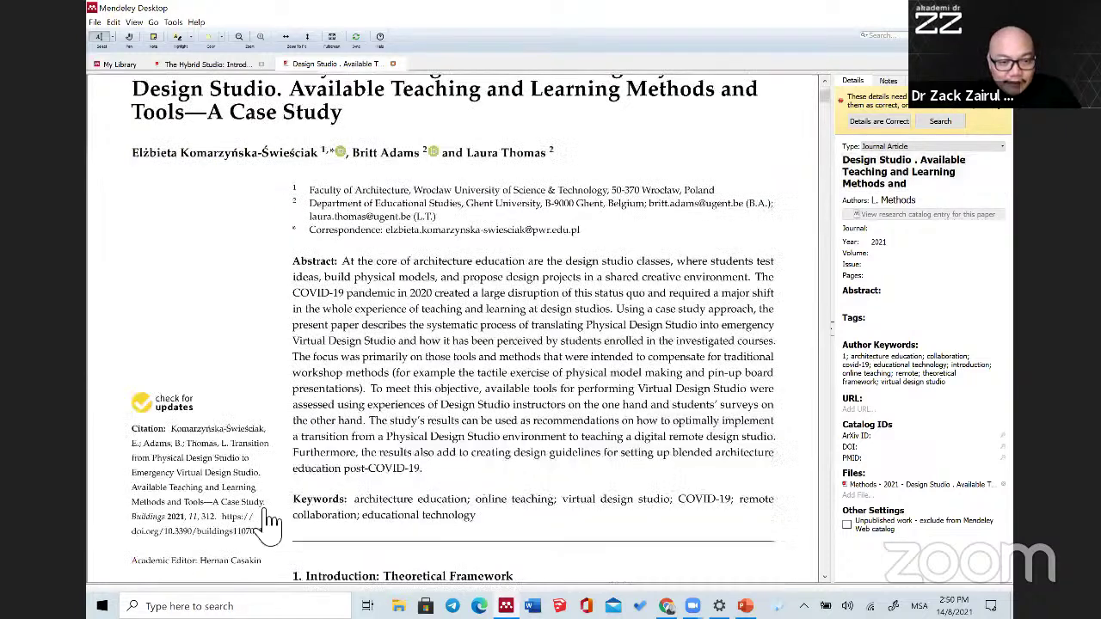
{"action": "left_click_drag", "start_coordinate": [258, 526], "coordinate": [263, 512]}
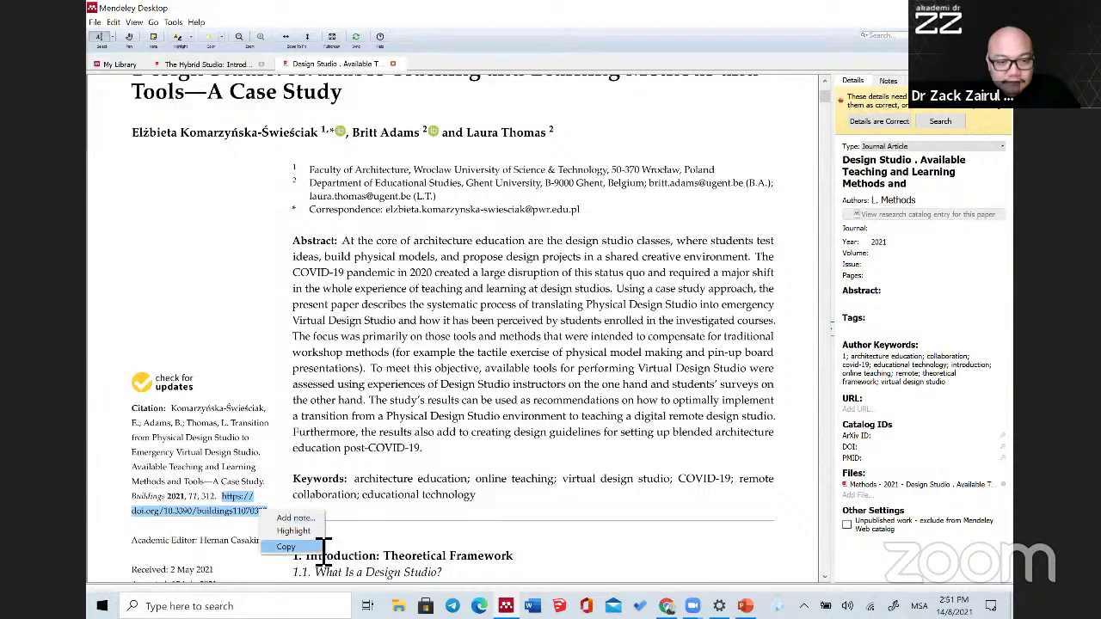
{"action": "left_click", "coordinate": [317, 547]}
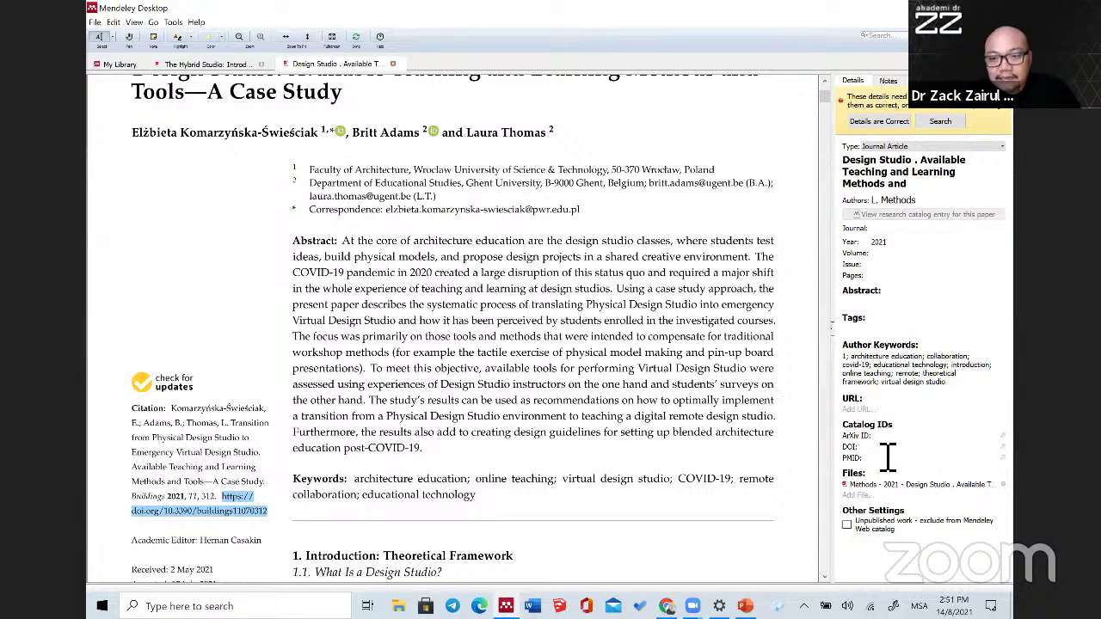
{"action": "left_click", "coordinate": [1003, 448]}
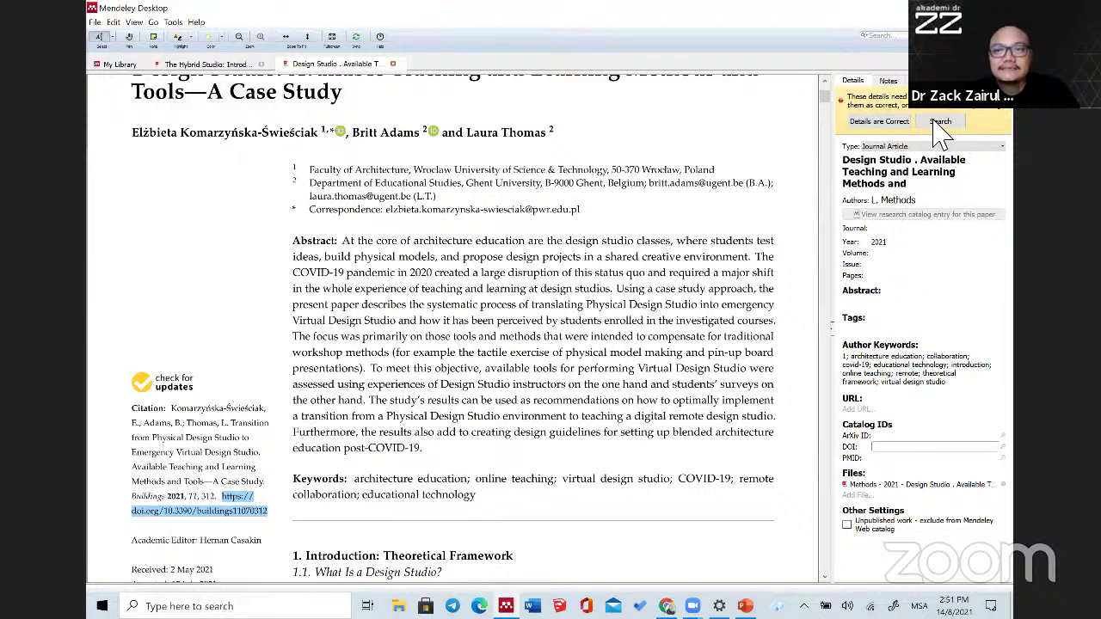
{"action": "key", "text": "ctrl+v"}
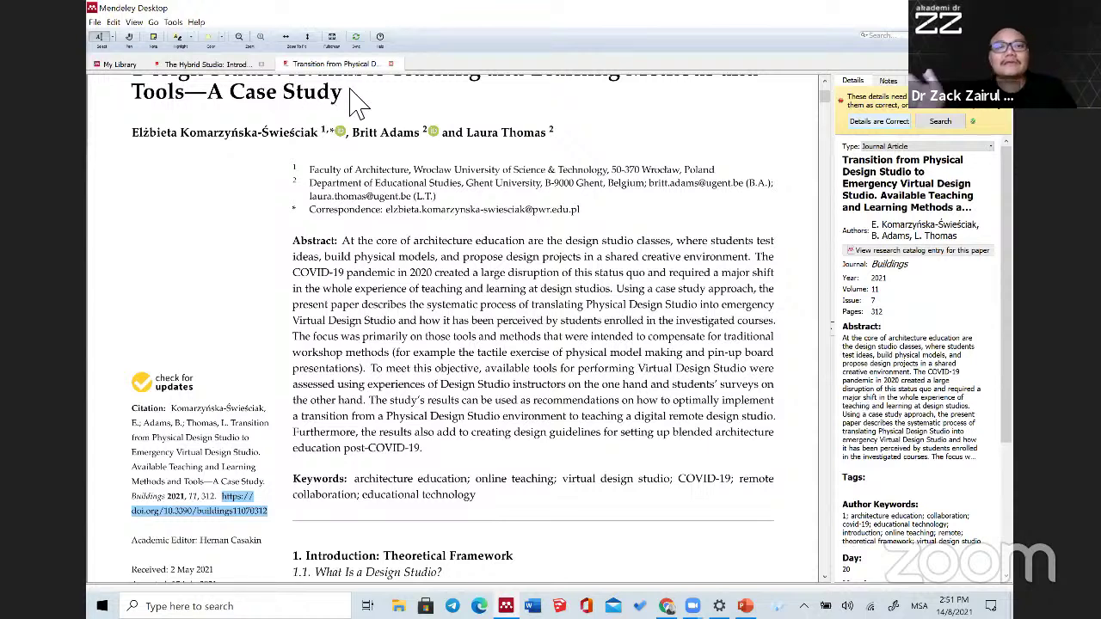
Step: Switch to File Explorer and open the Transition from Physical Design Studio PDF in the myarticles folder
{"action": "key", "text": "super+e"}
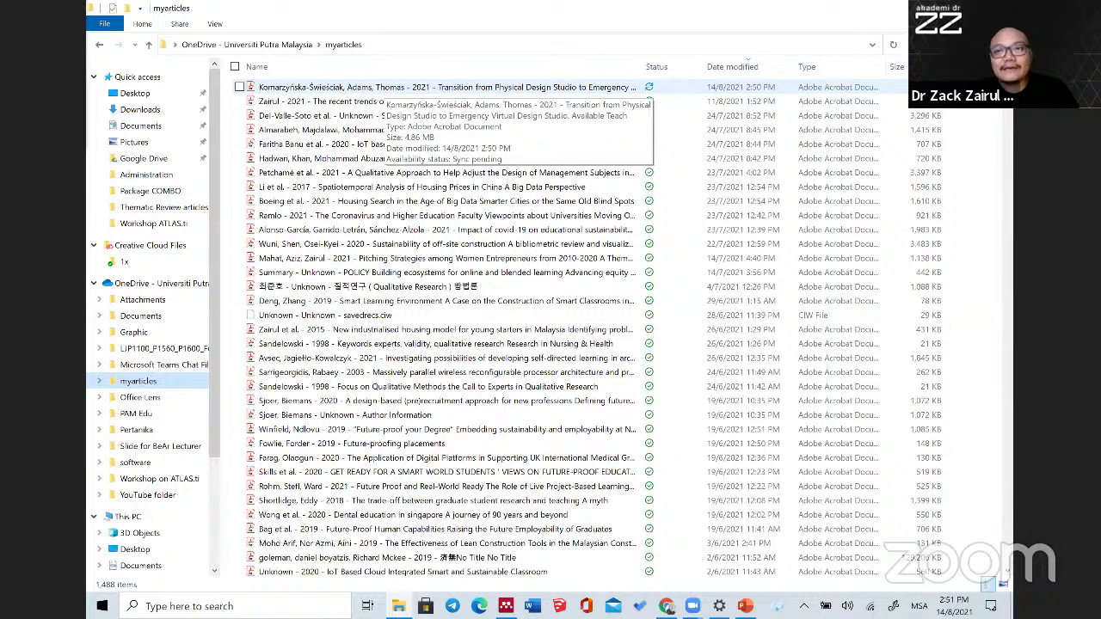
{"action": "double_click", "coordinate": [298, 89]}
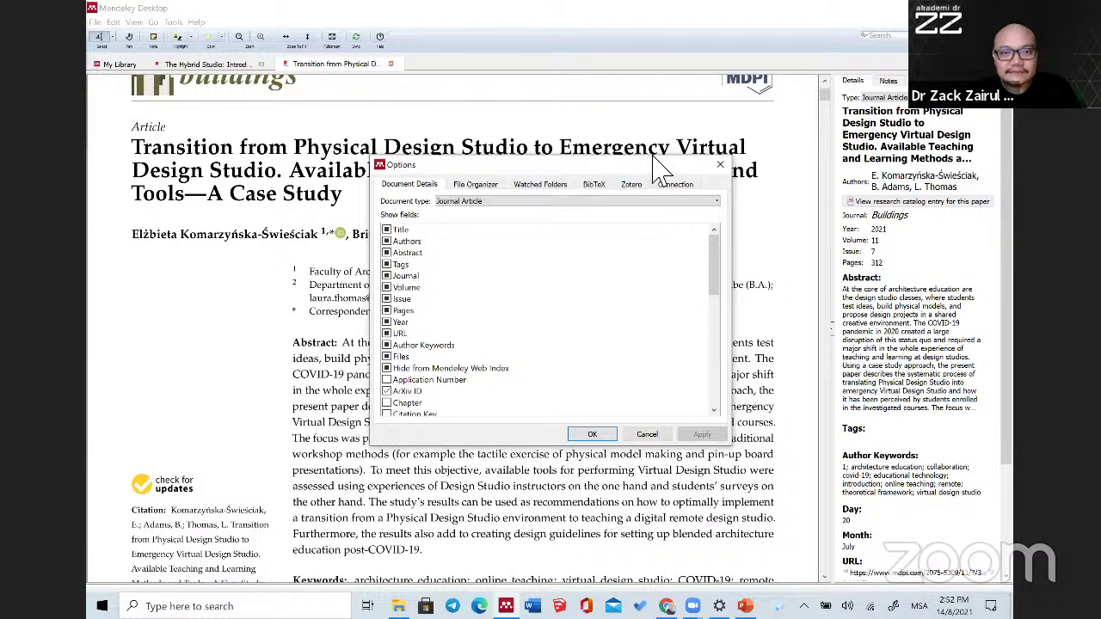
Step: Reopen the Mendeley options and examine the watched folders list at the Literature files folder on the Desktop
{"action": "key", "text": "Escape"}
{"action": "left_click", "coordinate": [173, 21]}
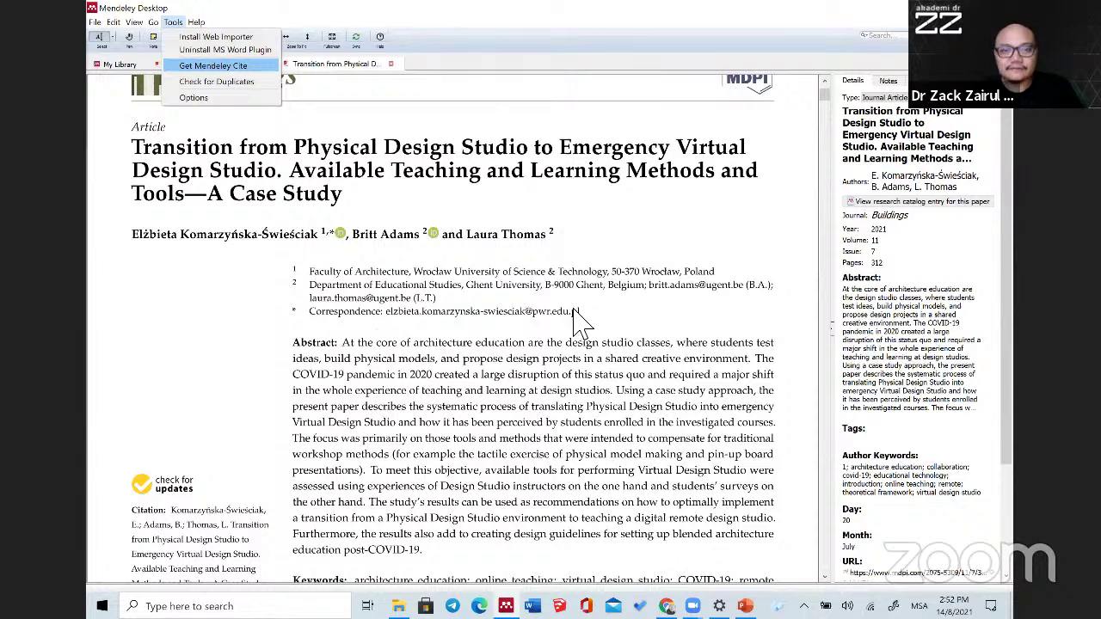
{"action": "key", "text": "Down"}
{"action": "key", "text": "Down"}
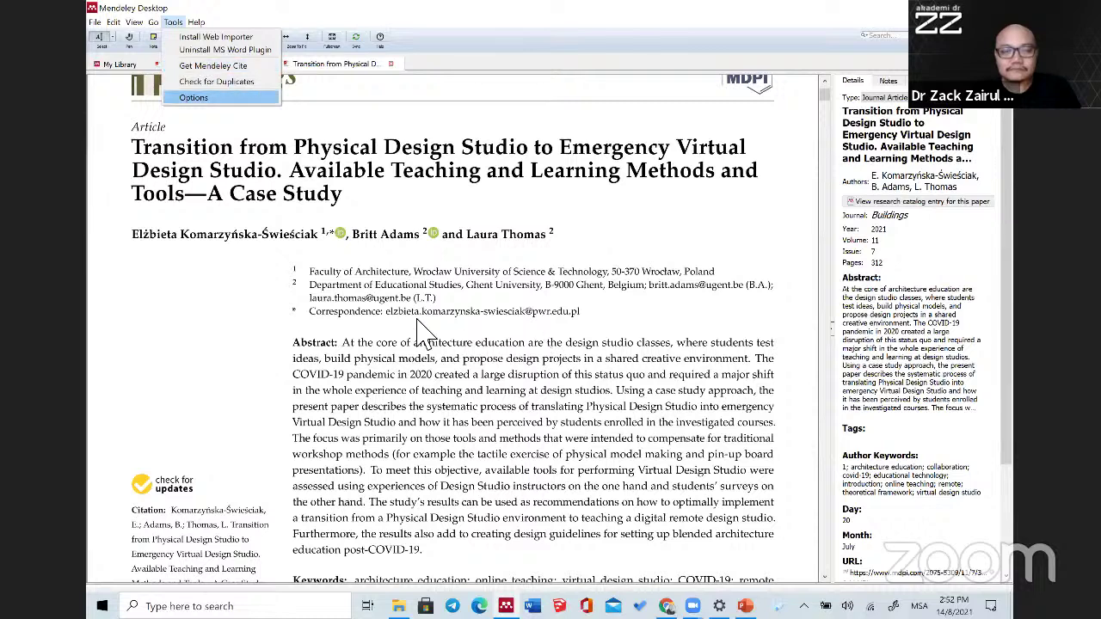
{"action": "key", "text": "Return"}
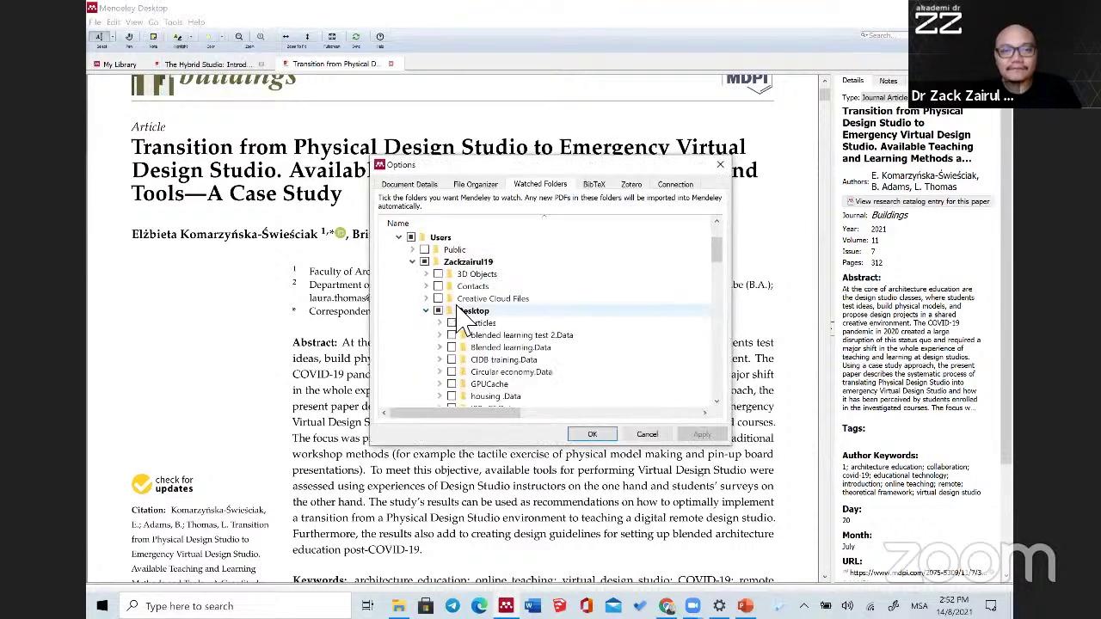
{"action": "scroll", "coordinate": [464, 320], "scroll_direction": "down", "scroll_amount": 2}
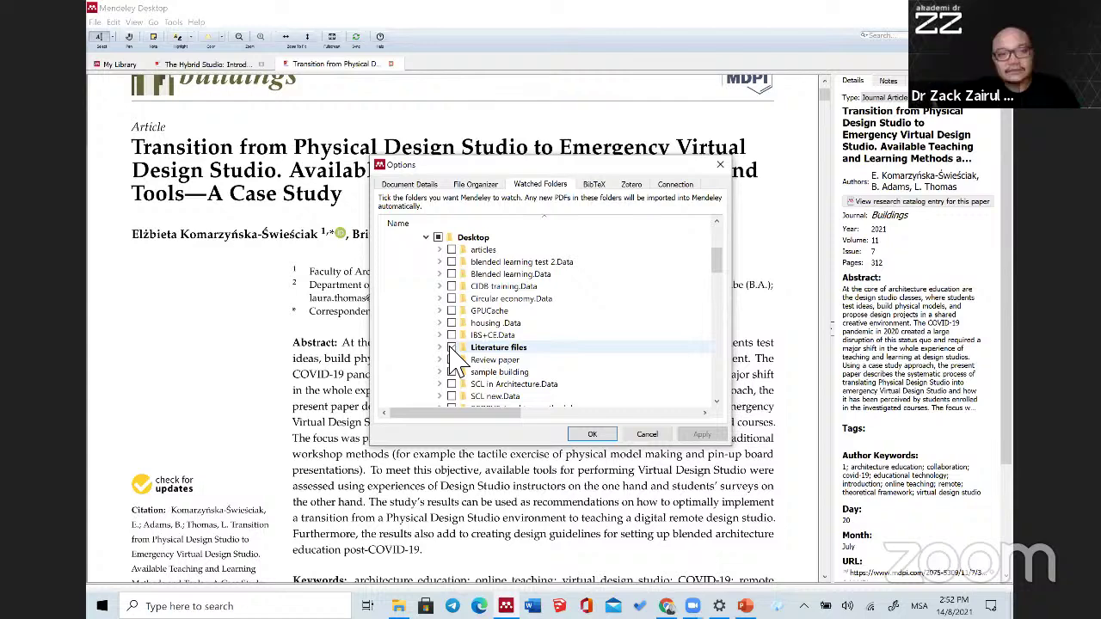
{"action": "left_click", "coordinate": [452, 347]}
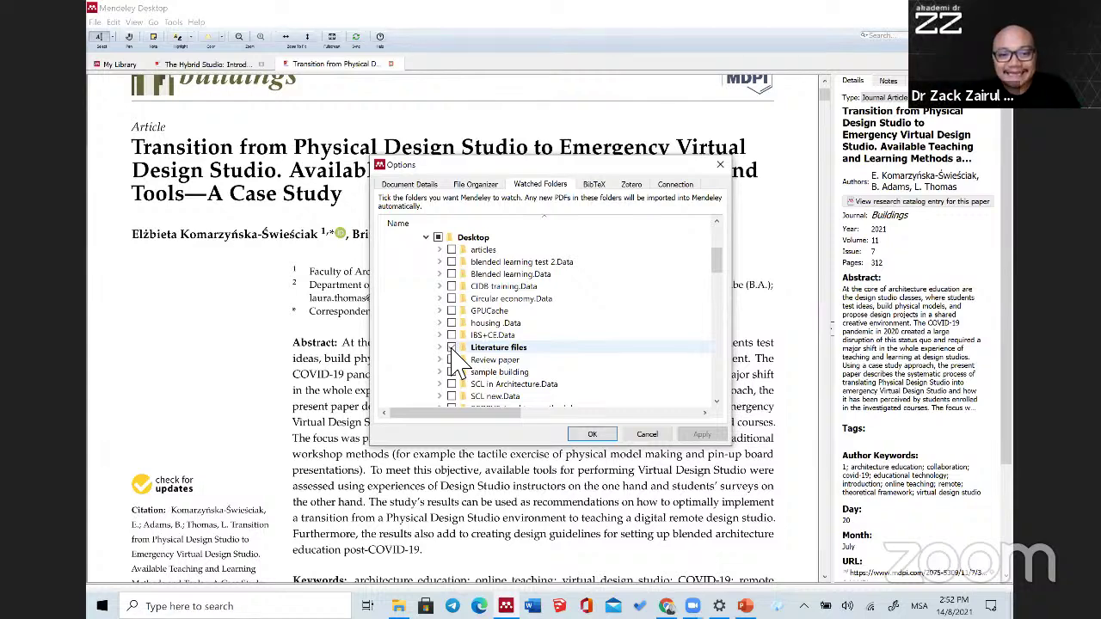
Step: Review the File Organizer options for copying files to the myarticles folder, look at its folder chooser, and close the options
{"action": "left_click", "coordinate": [487, 192]}
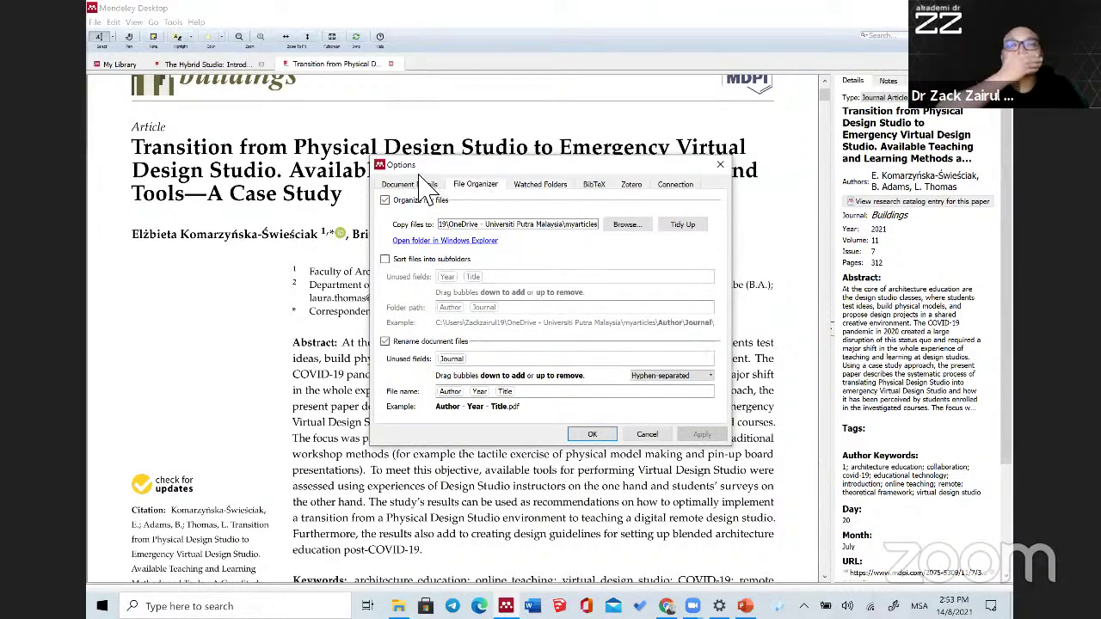
{"action": "left_click", "coordinate": [385, 203]}
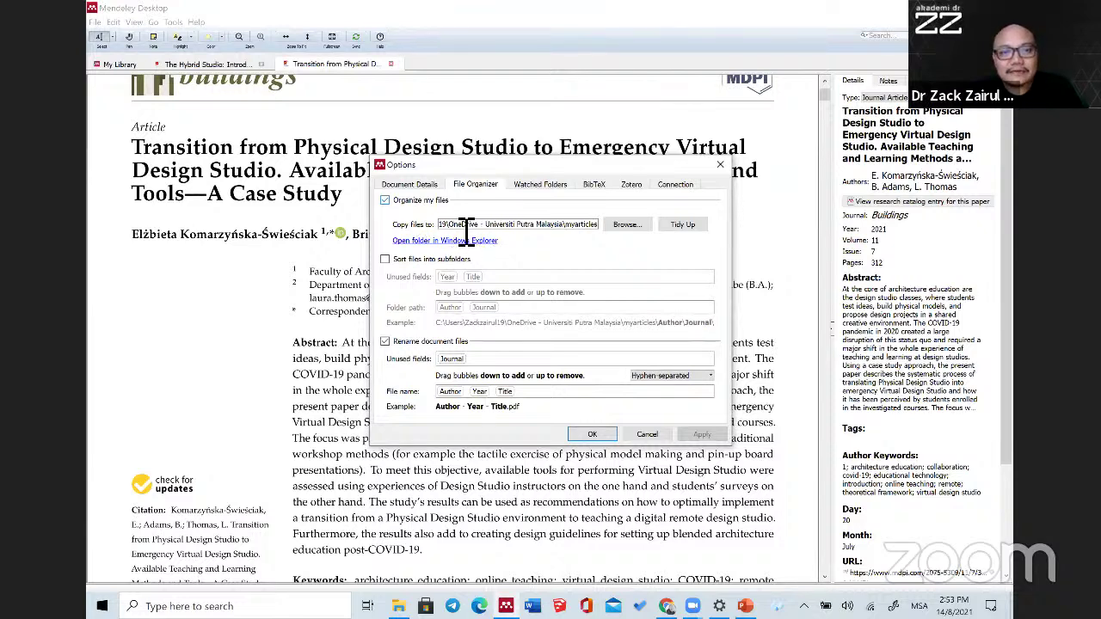
{"action": "left_click", "coordinate": [623, 225]}
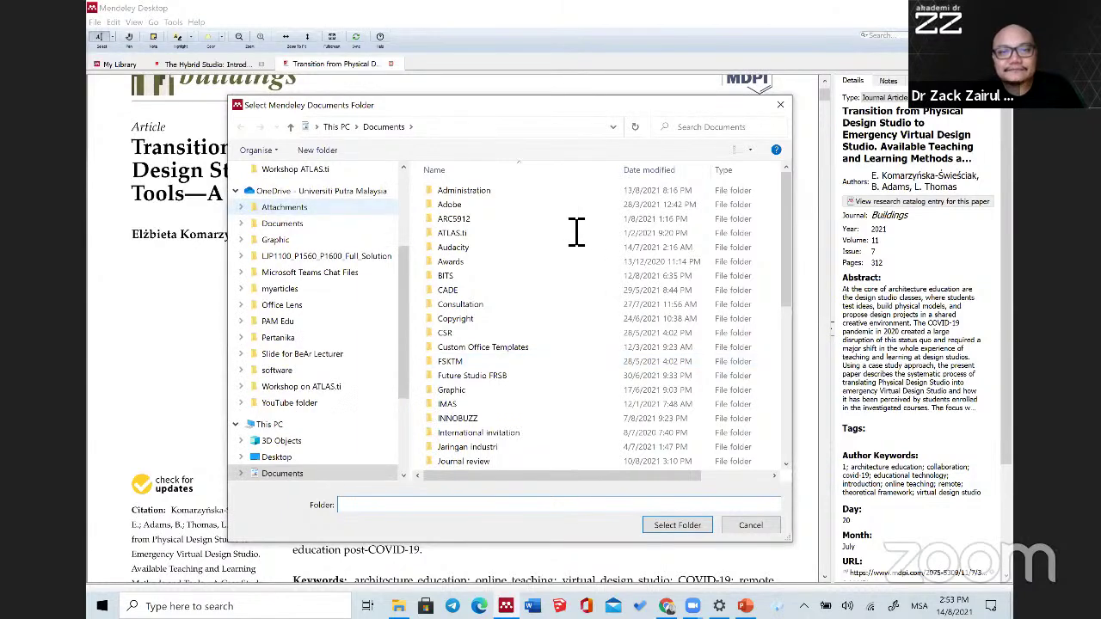
{"action": "key", "text": "Return"}
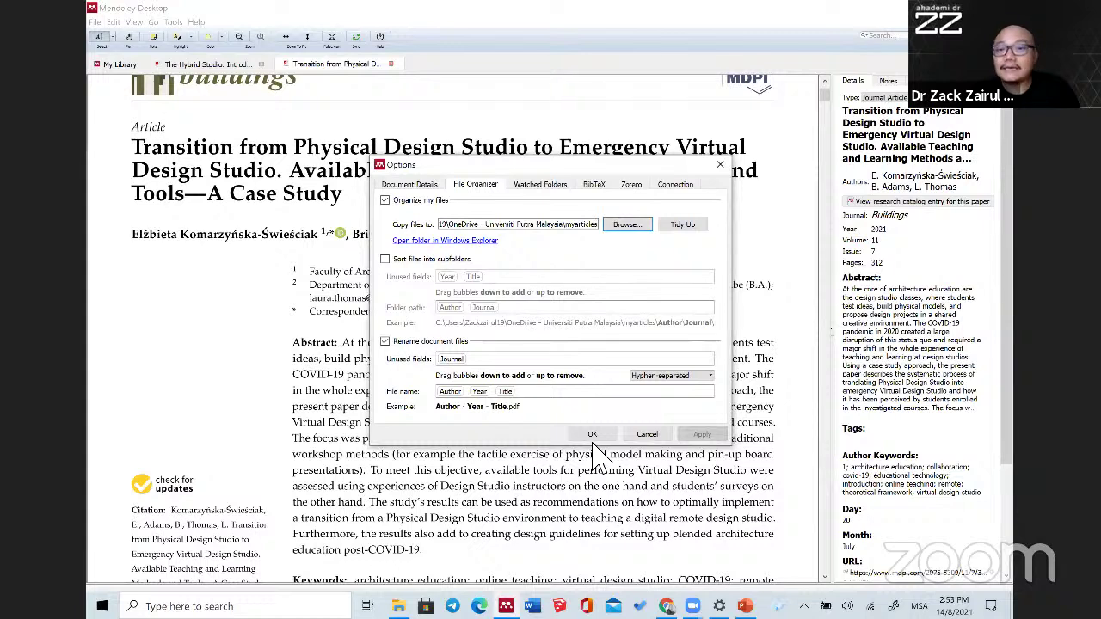
{"action": "left_click", "coordinate": [719, 165]}
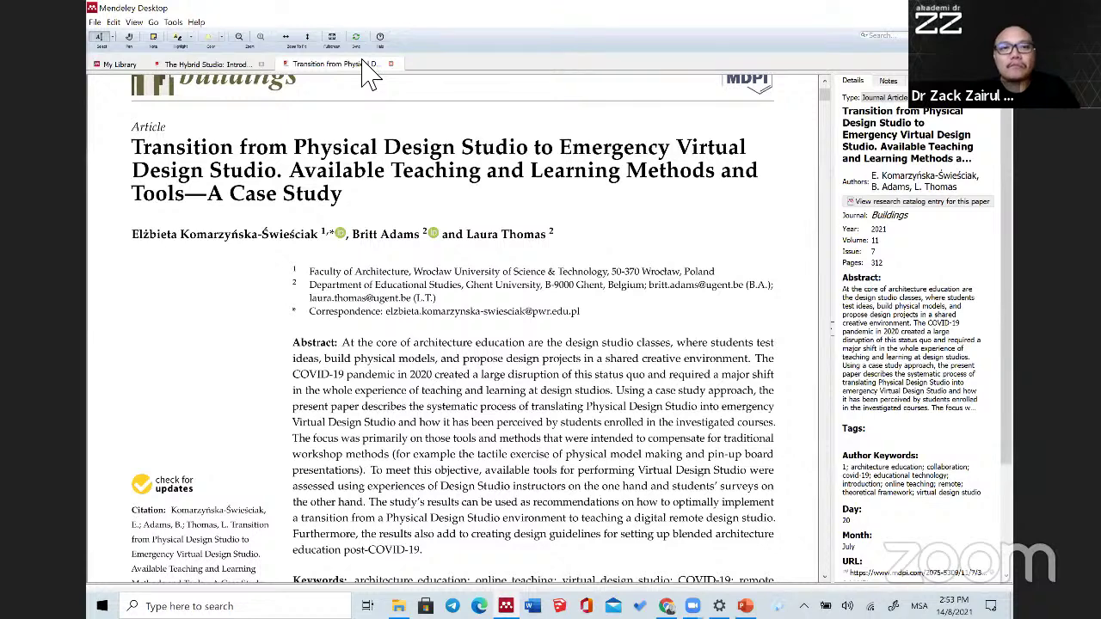
Step: Switch to Chrome and search Google Scholar in a new tab for Blended learning AND studio education, limited to articles since 2017
{"action": "key", "text": "alt+Tab"}
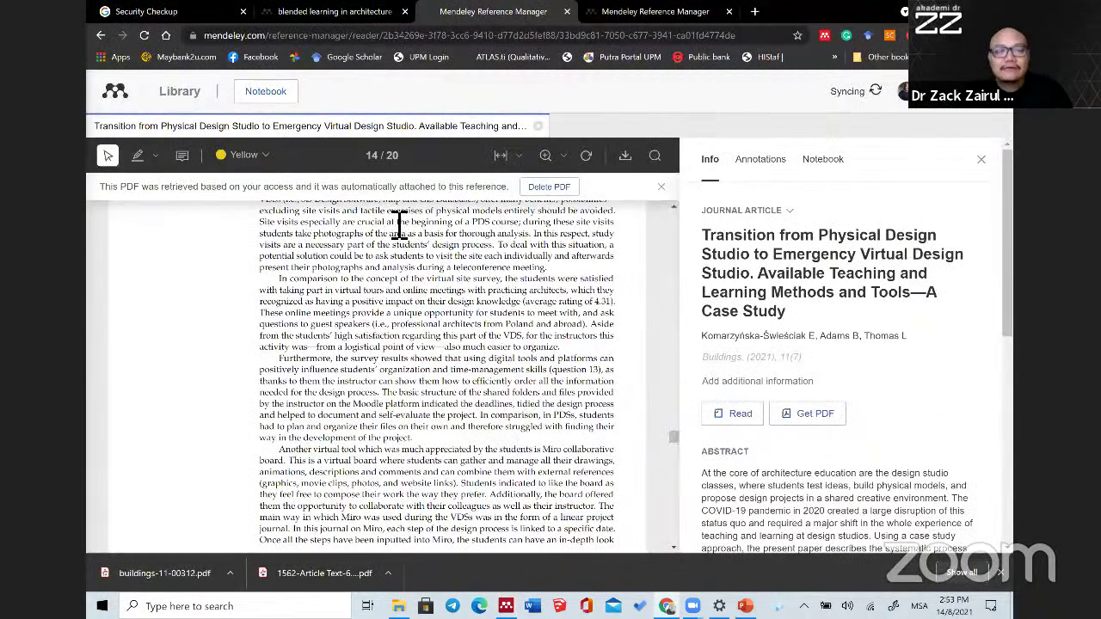
{"action": "key", "text": "ctrl+t"}
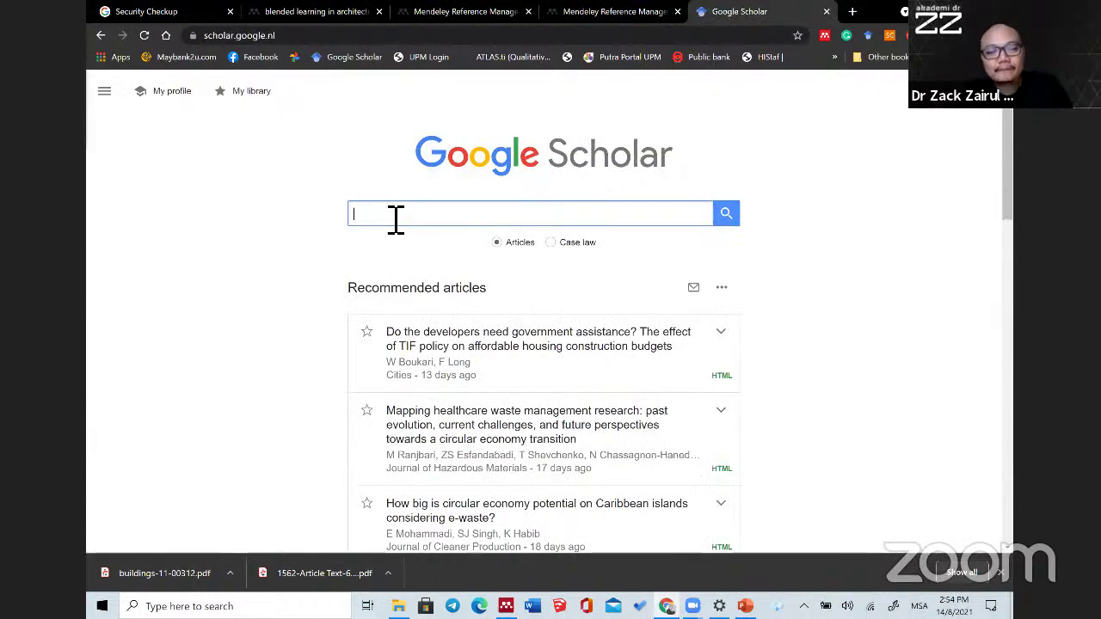
{"action": "type", "text": "blended"}
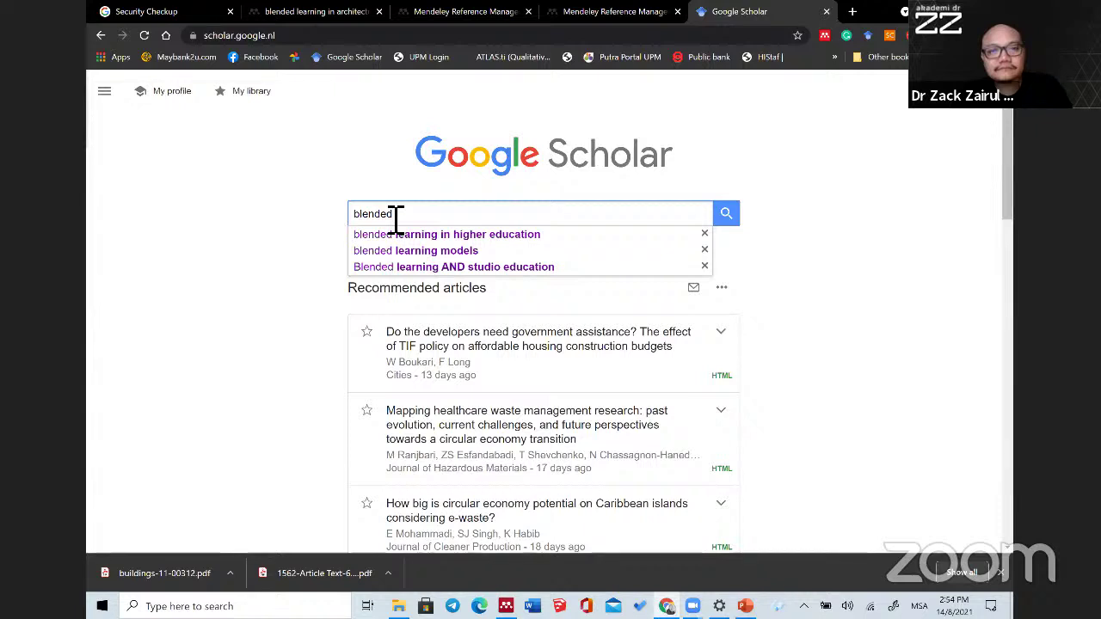
{"action": "type", "text": " le"}
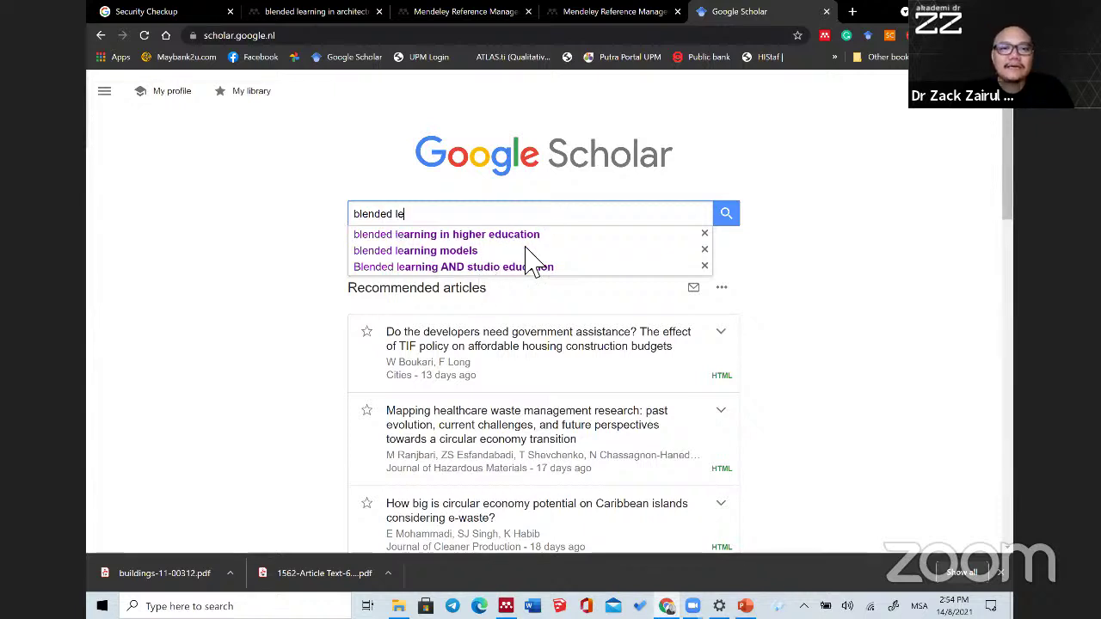
{"action": "key", "text": "Down"}
{"action": "key", "text": "Down"}
{"action": "key", "text": "Down"}
{"action": "key", "text": "Return"}
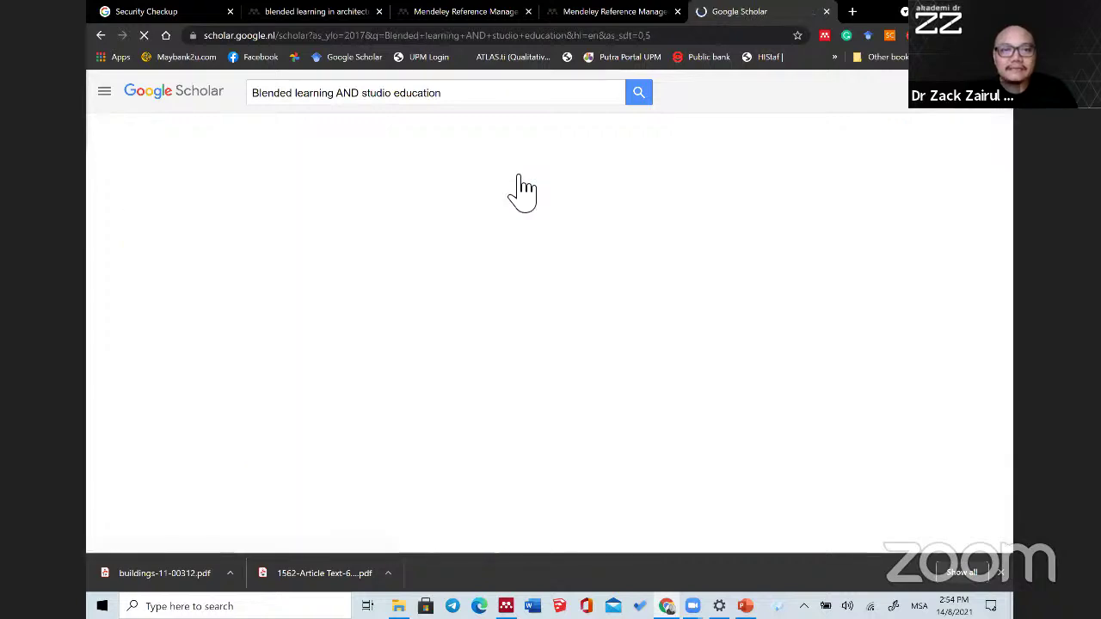
Step: Open the Reconceptualizing the Design Studio in Architectural Education PDF from the results and save it in the Literature files folder
{"action": "left_click", "coordinate": [515, 184]}
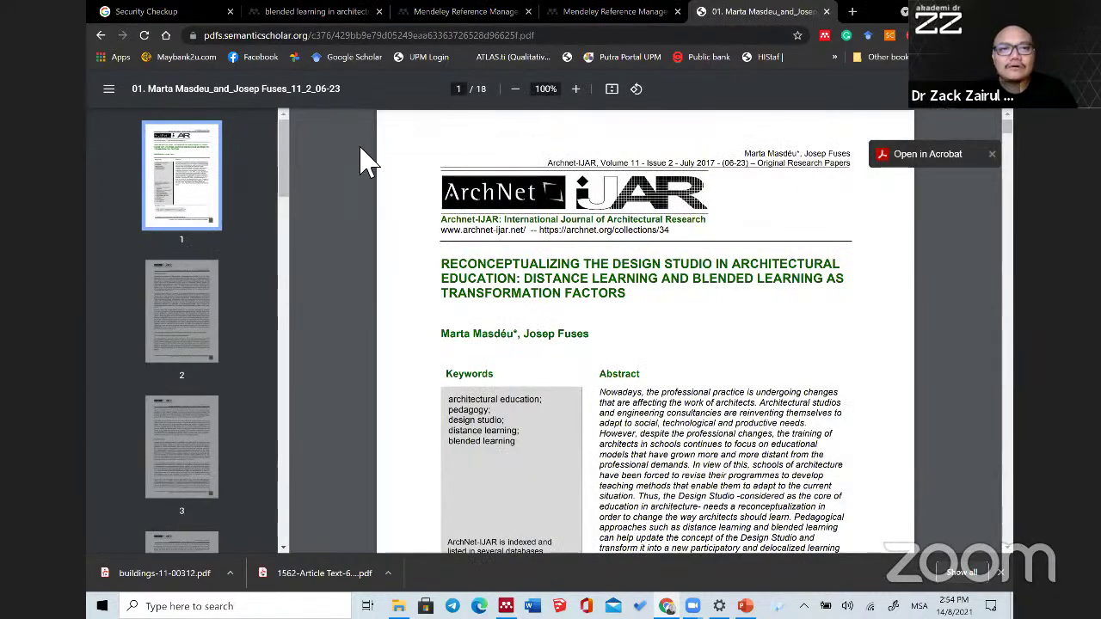
{"action": "key", "text": "ctrl+s"}
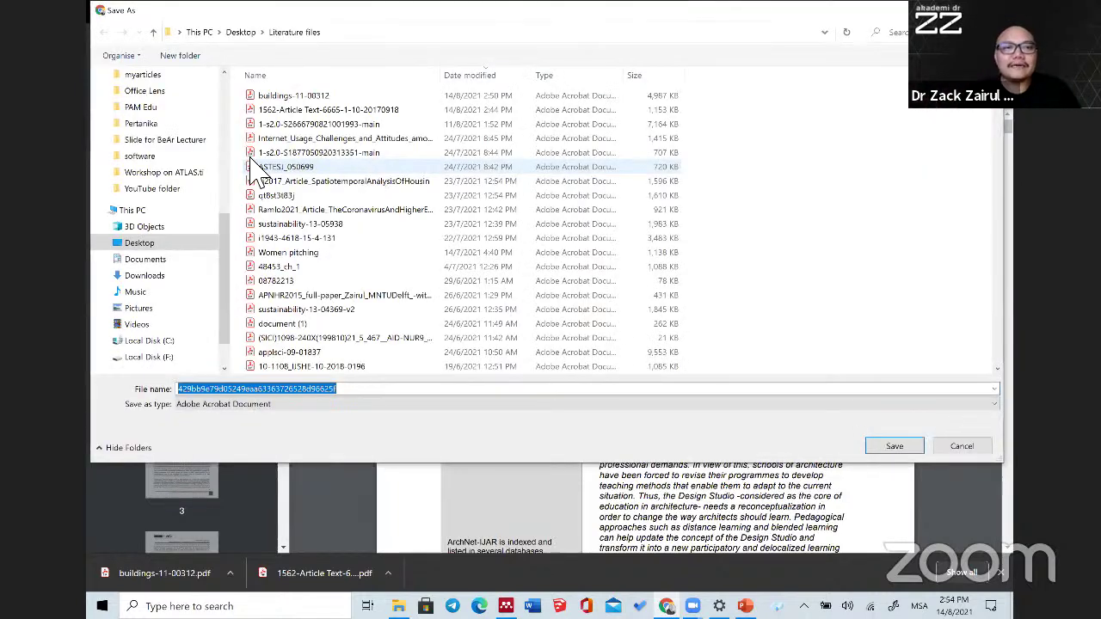
{"action": "left_click", "coordinate": [901, 453]}
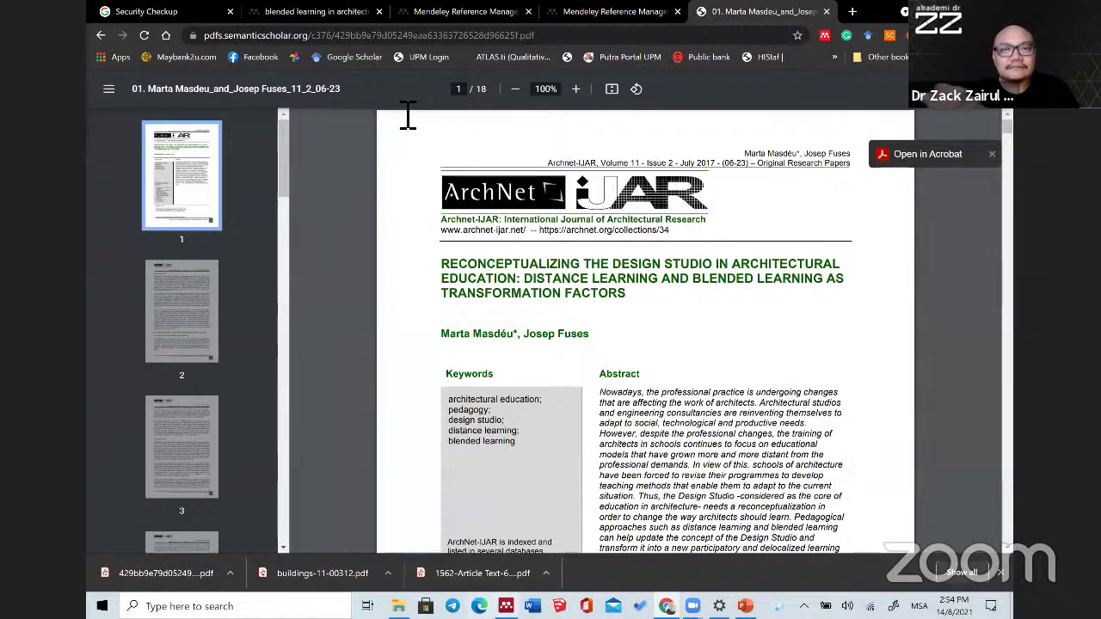
Step: Find the renamed Reconceptualizing the Design Studio PDF in File Explorer's myarticles folder, and close the options dialog in Mendeley Desktop
{"action": "key", "text": "alt+Tab"}
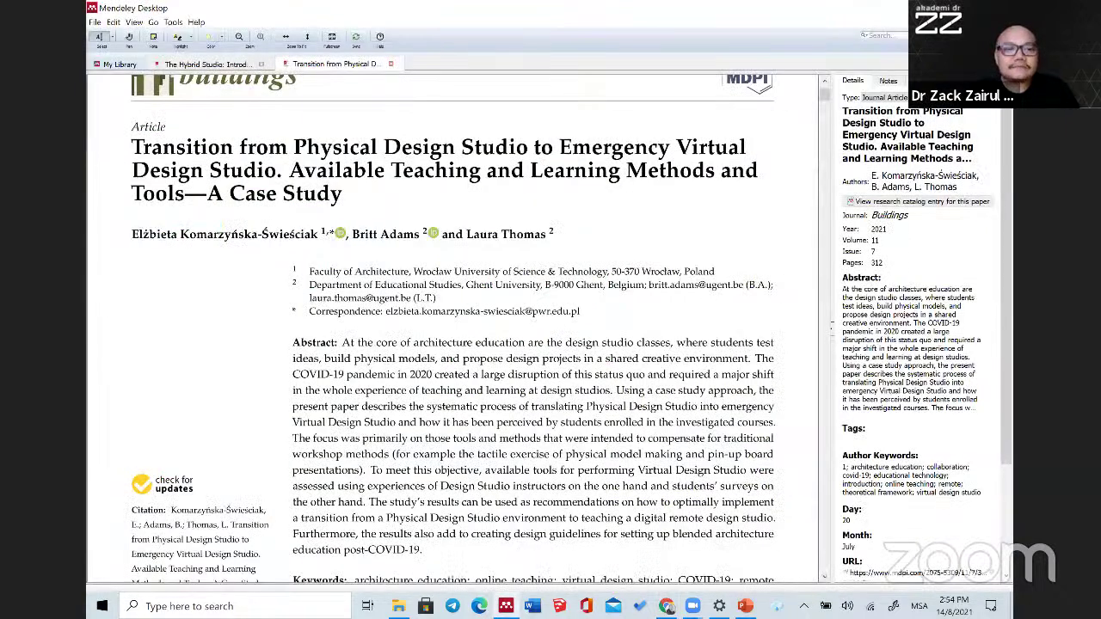
{"action": "key", "text": "alt+Tab"}
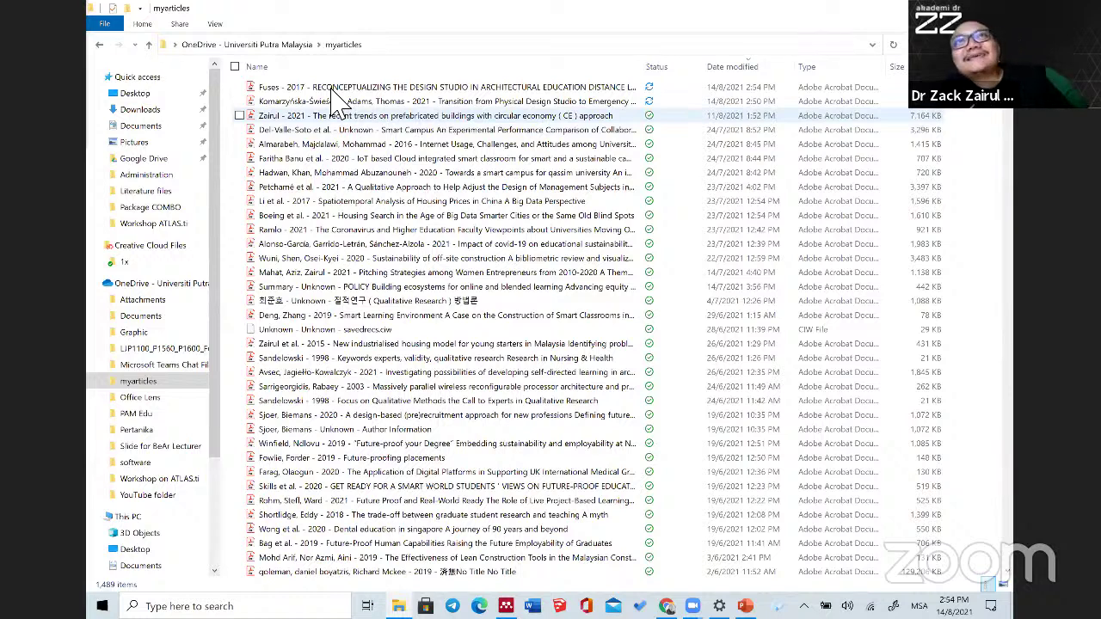
{"action": "left_click", "coordinate": [333, 89]}
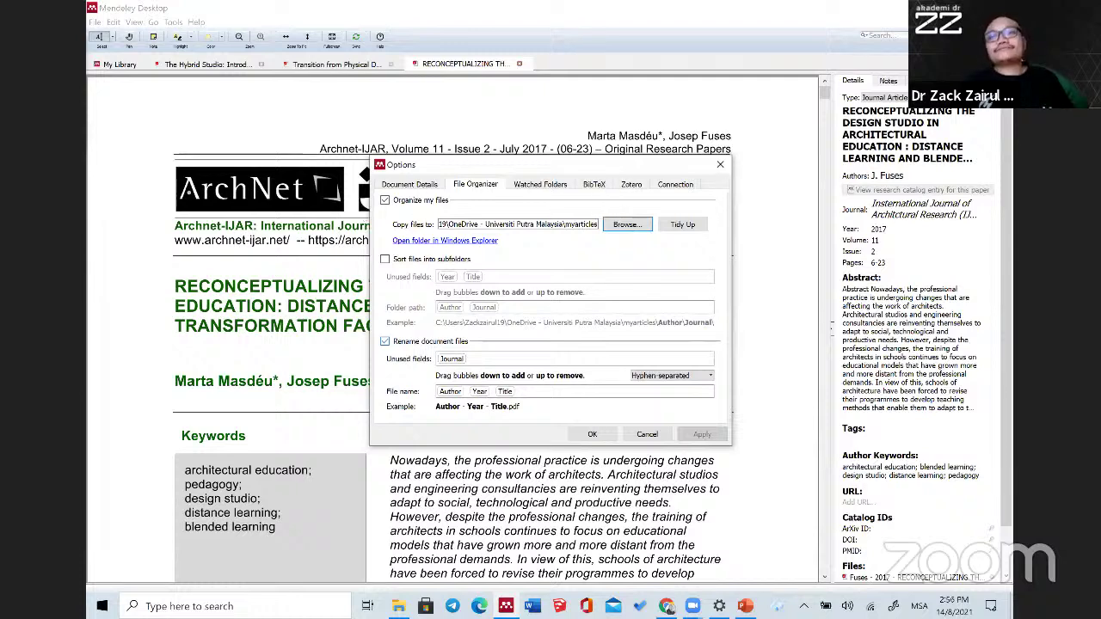
{"action": "left_click", "coordinate": [720, 164]}
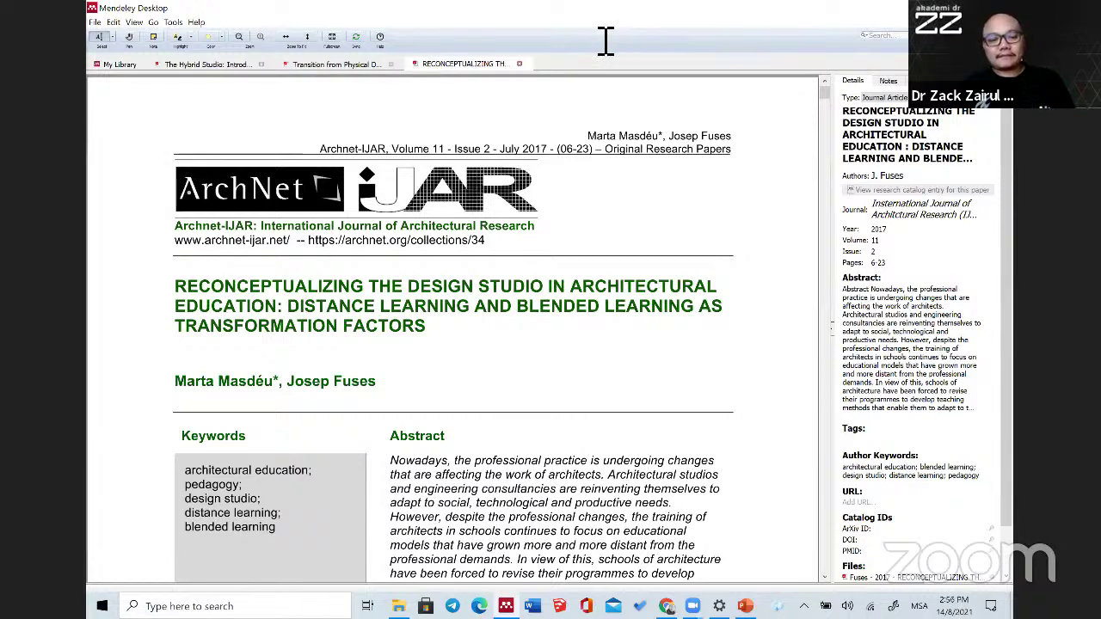
Step: Switch to Chrome, open the UPM library's EZaccess site in a new tab, and open Scopus from the S resource list
{"action": "key", "text": "alt+Tab"}
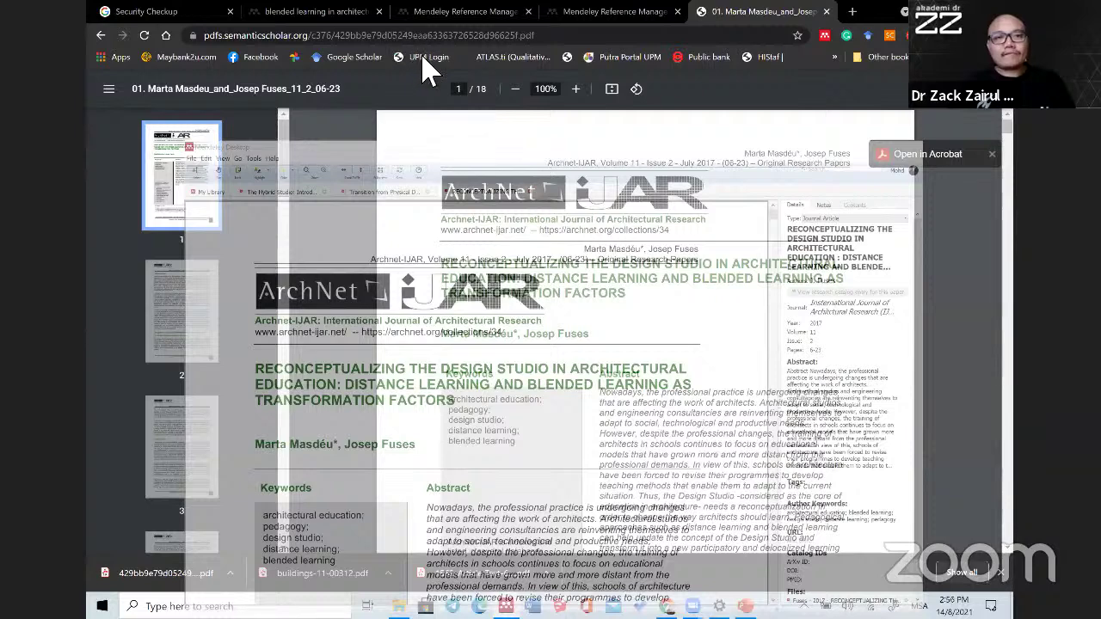
{"action": "key", "text": "ctrl+t"}
{"action": "type", "text": "ez"}
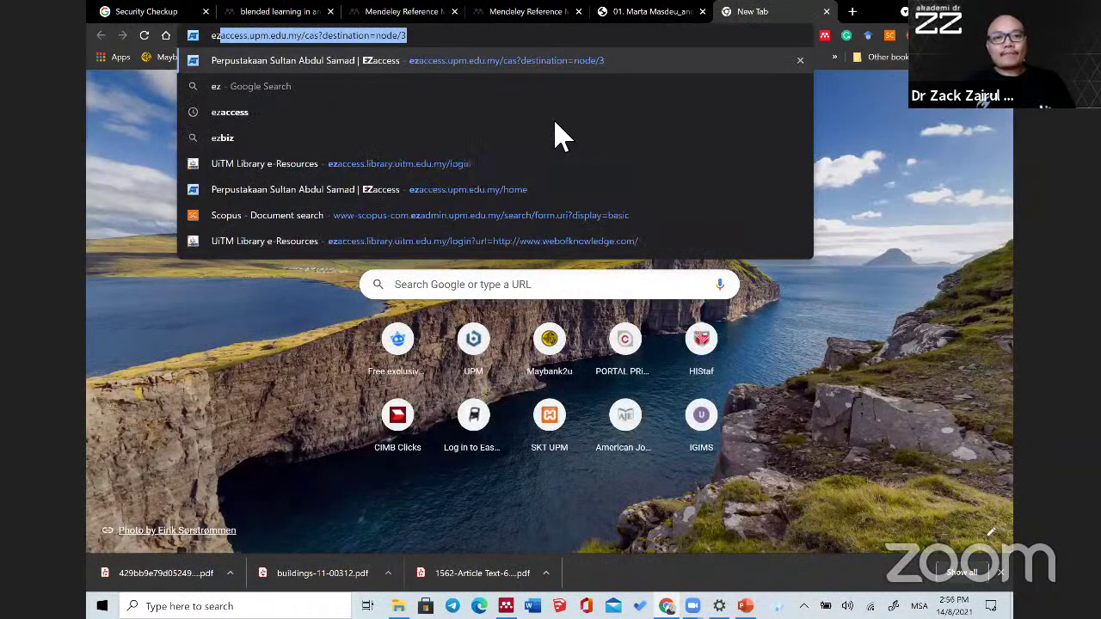
{"action": "key", "text": "Return"}
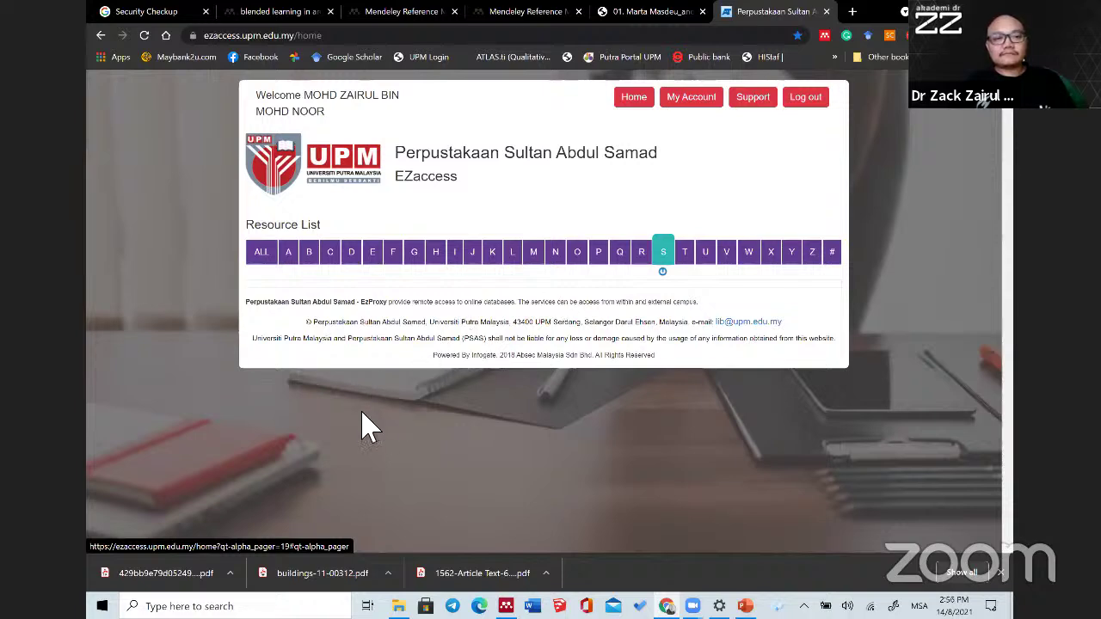
{"action": "scroll", "coordinate": [364, 435], "scroll_direction": "down", "scroll_amount": 5}
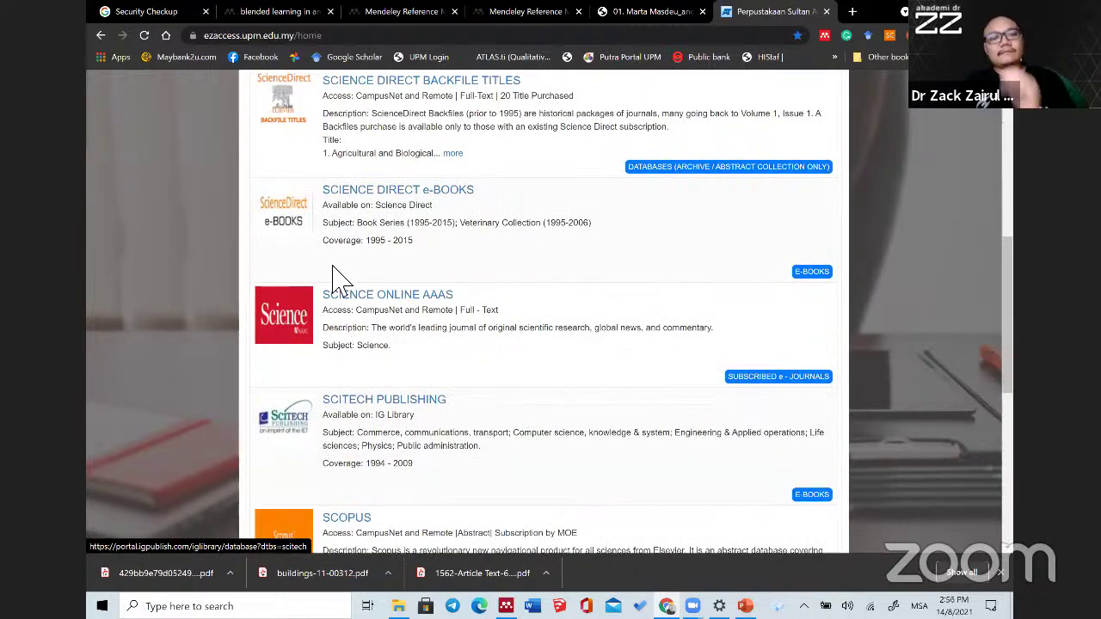
{"action": "left_click", "coordinate": [397, 232]}
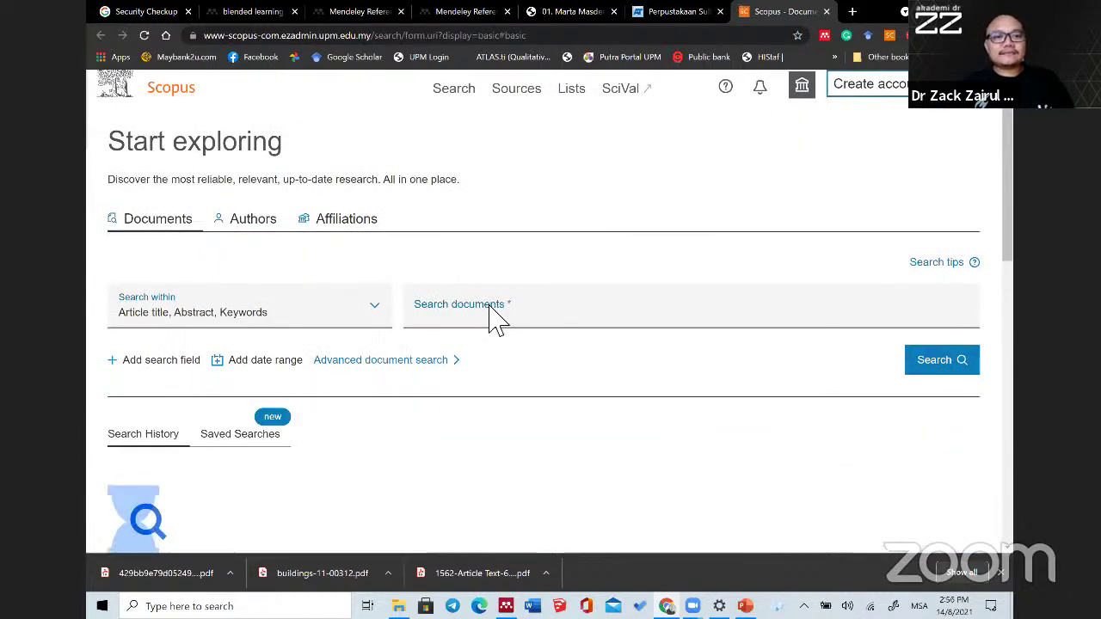
Step: Search Scopus documents by title, abstract and keywords for blended learning in architecture studio, and look through the first results
{"action": "left_click", "coordinate": [494, 319]}
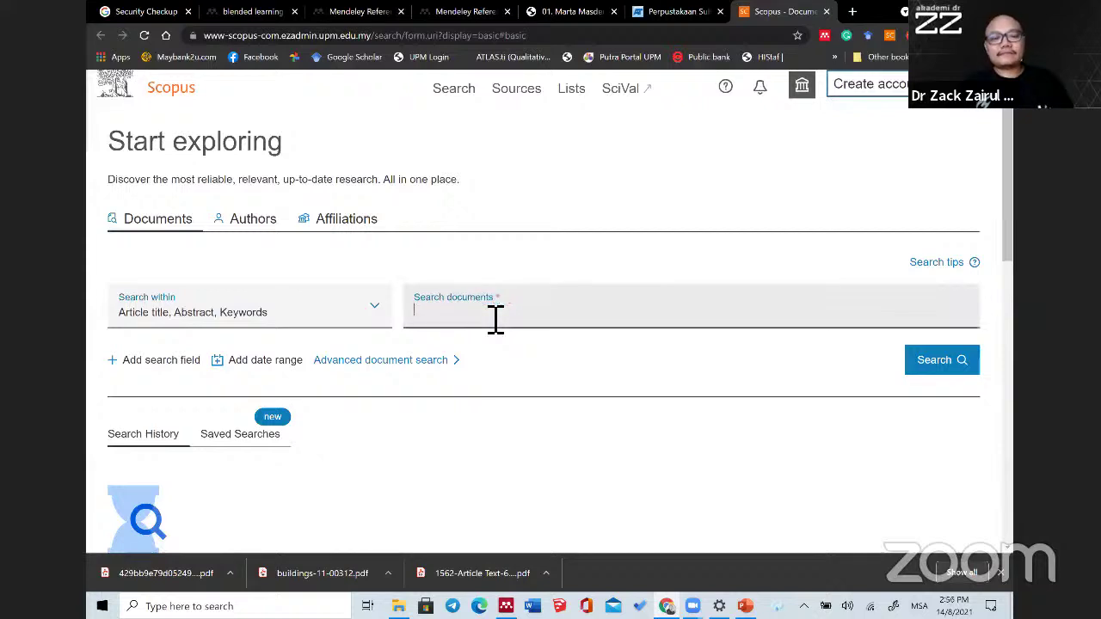
{"action": "type", "text": "blended learning in"}
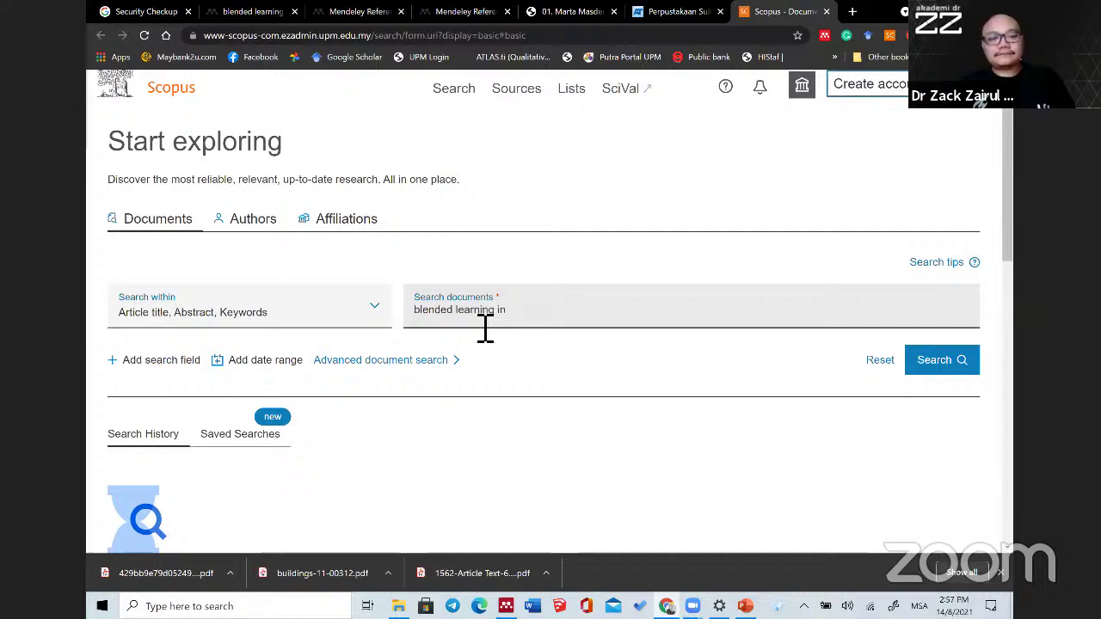
{"action": "type", "text": " architecture st"}
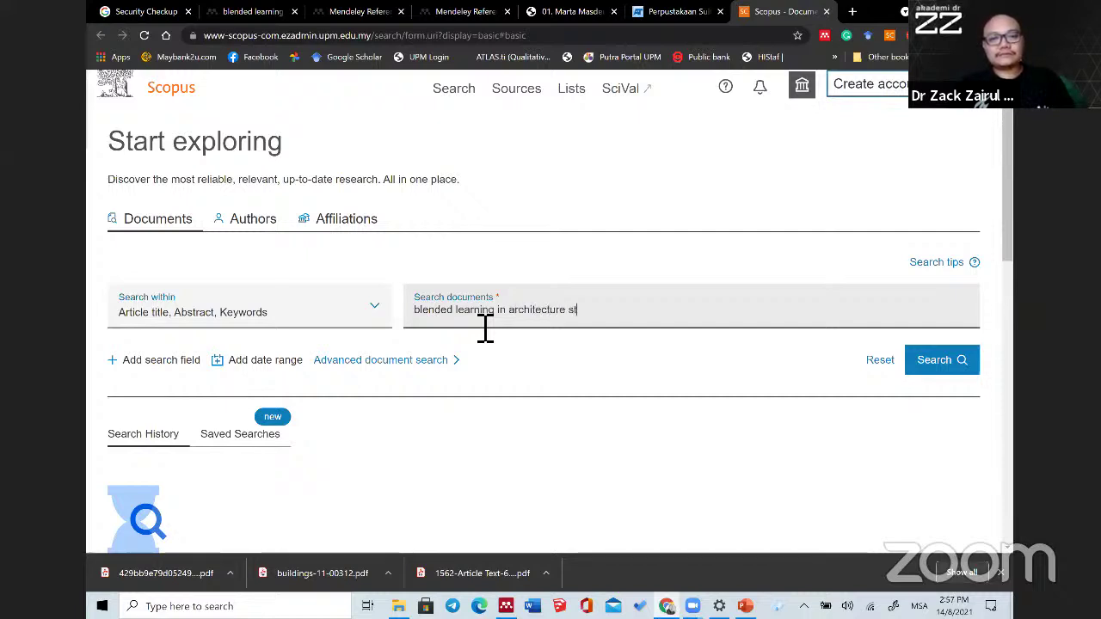
{"action": "type", "text": "udio"}
{"action": "left_click", "coordinate": [930, 362]}
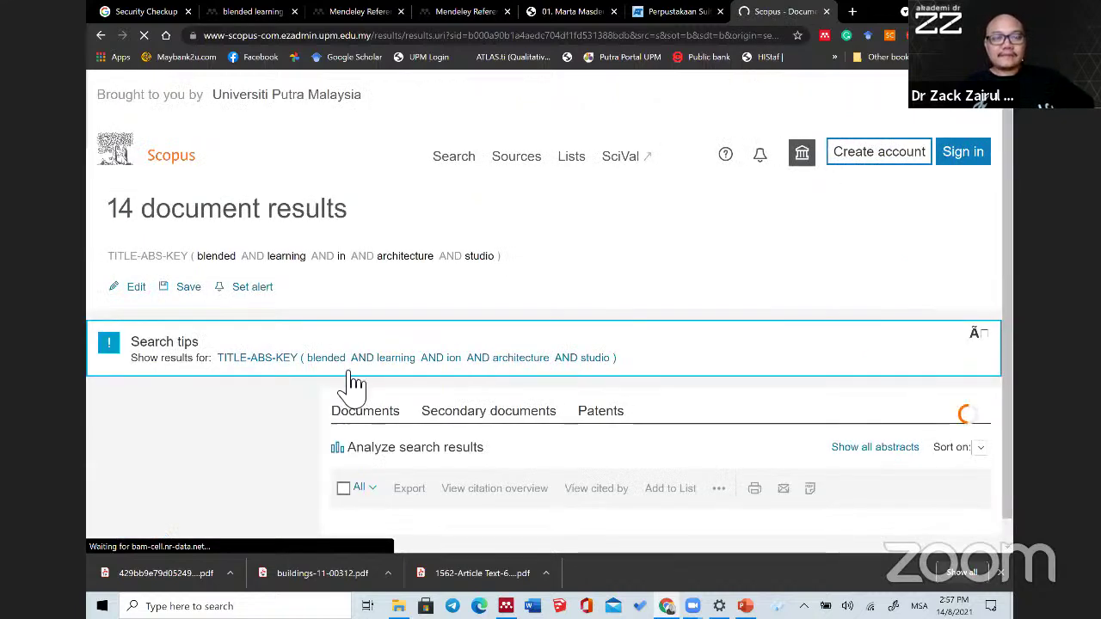
{"action": "scroll", "coordinate": [437, 387], "scroll_direction": "down", "scroll_amount": 2}
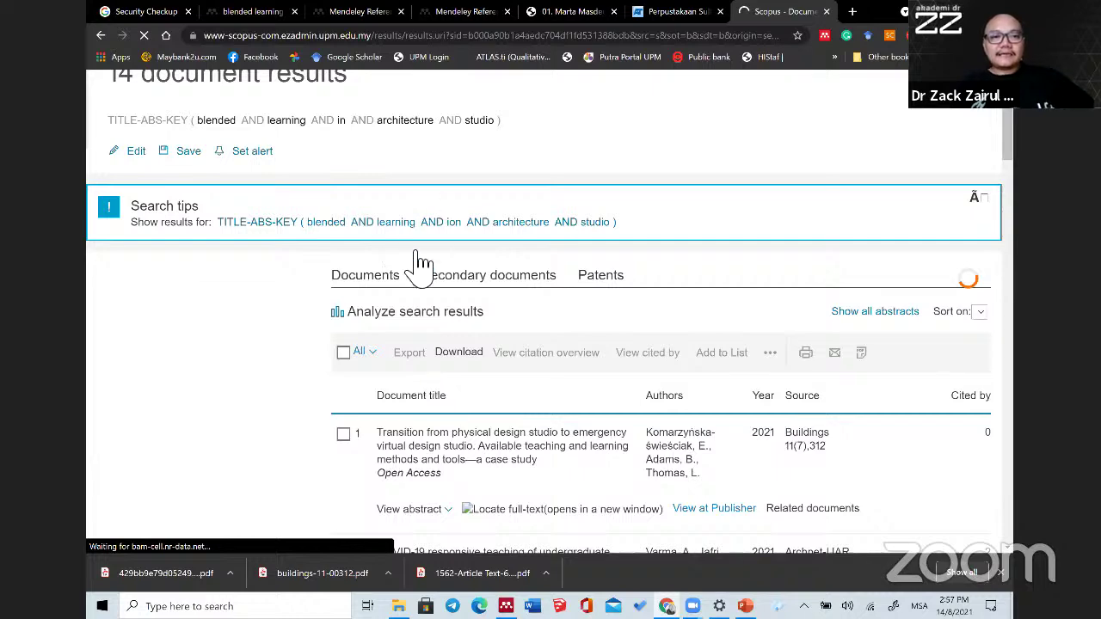
{"action": "scroll", "coordinate": [550, 258], "scroll_direction": "down", "scroll_amount": 1}
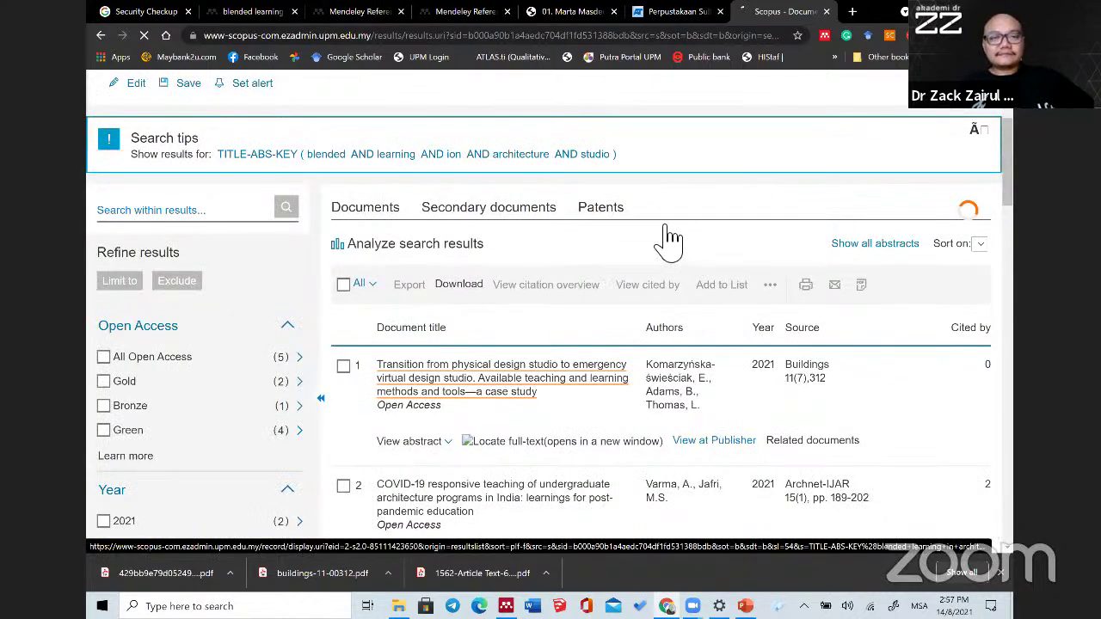
{"action": "scroll", "coordinate": [578, 247], "scroll_direction": "down", "scroll_amount": 2}
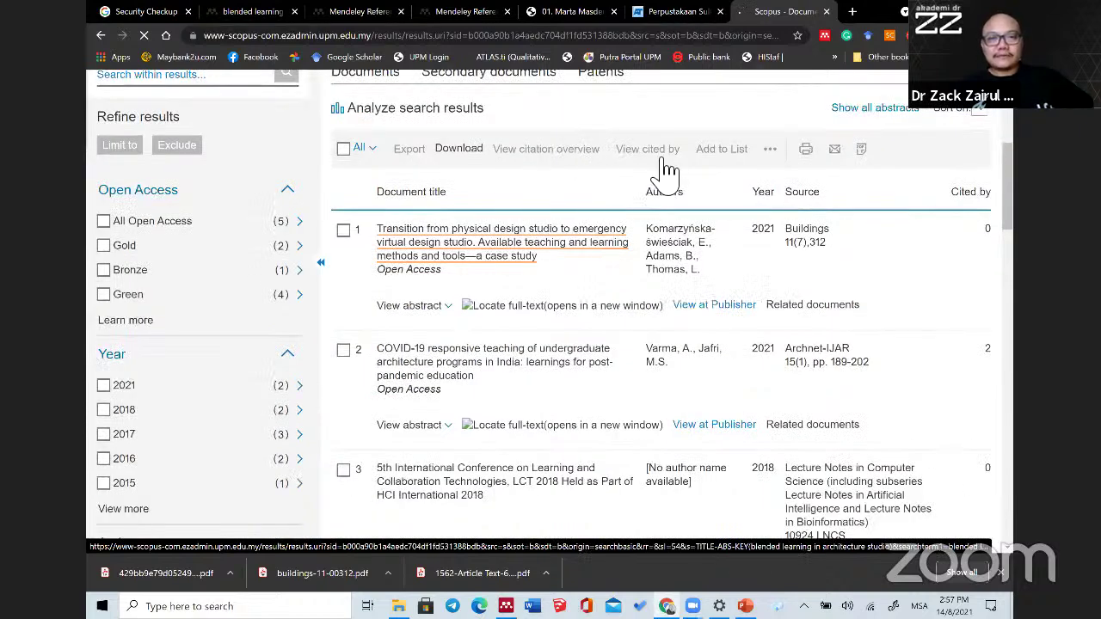
{"action": "scroll", "coordinate": [662, 177], "scroll_direction": "down", "scroll_amount": 1}
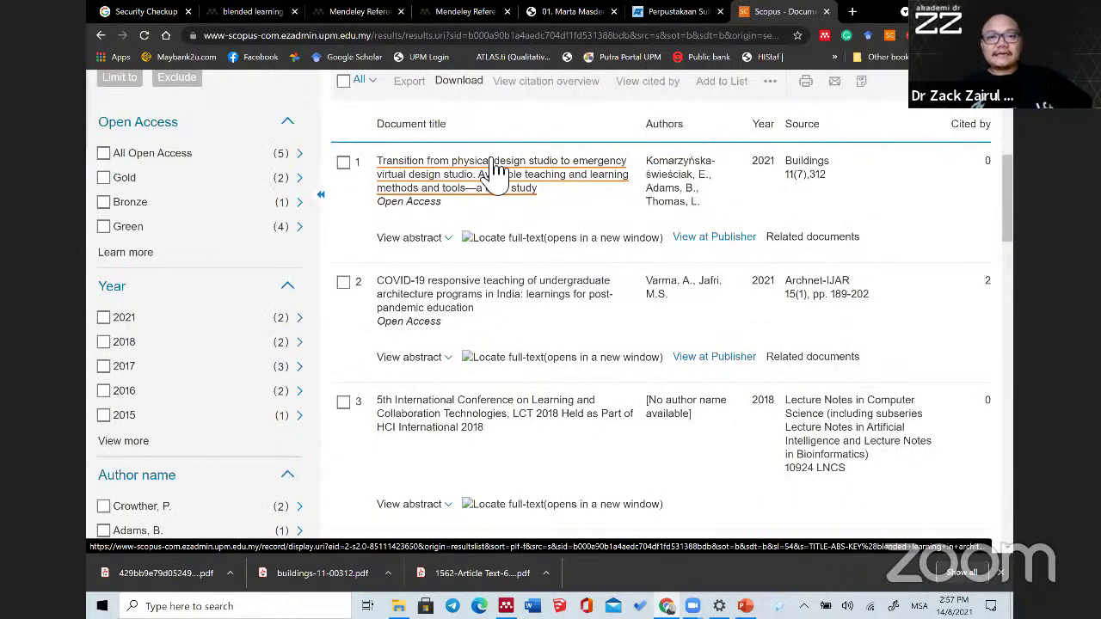
Step: Open the Scopus record of the article on COVID-19 responsive teaching of undergraduate architecture programs in India and review its abstract, keywords and references
{"action": "left_click", "coordinate": [568, 296]}
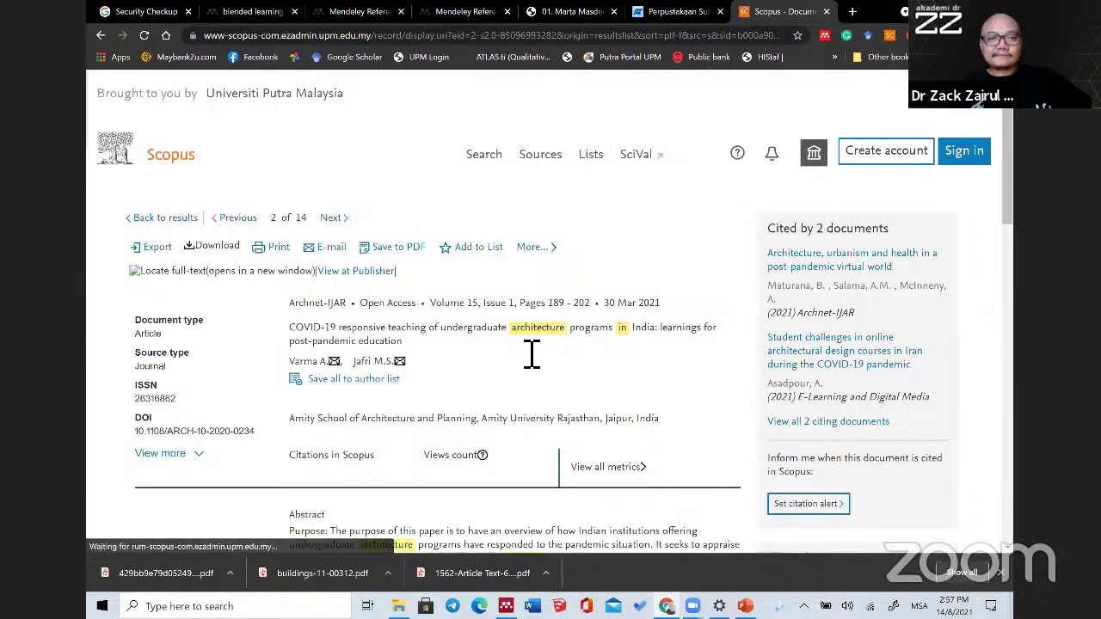
{"action": "scroll", "coordinate": [529, 357], "scroll_direction": "down", "scroll_amount": 1}
{"action": "scroll", "coordinate": [529, 357], "scroll_direction": "down", "scroll_amount": 2}
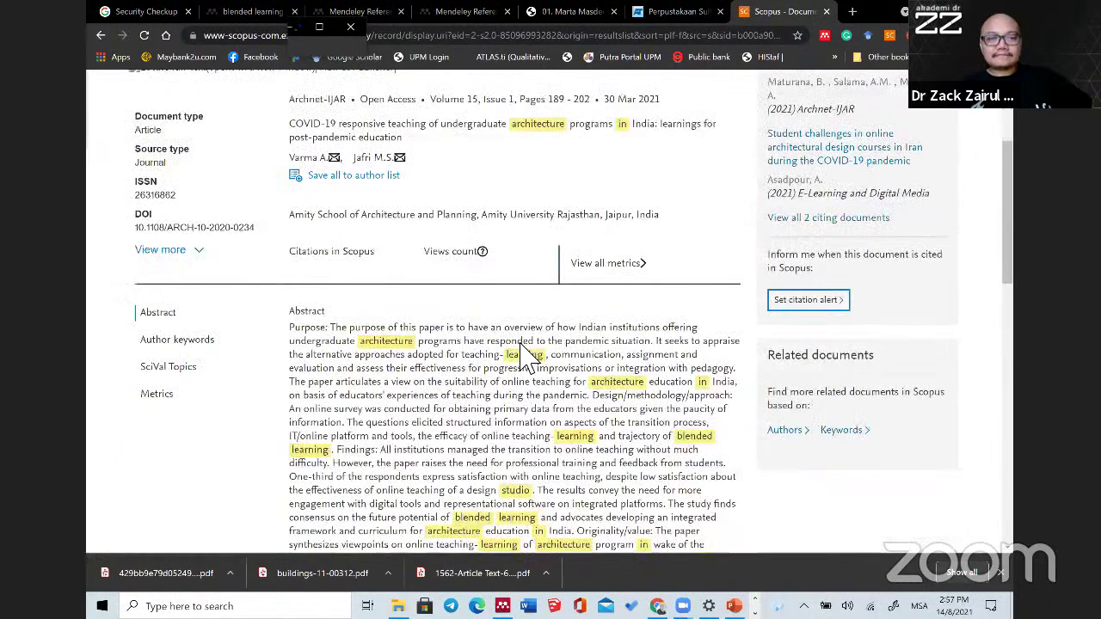
{"action": "scroll", "coordinate": [526, 355], "scroll_direction": "down", "scroll_amount": 10}
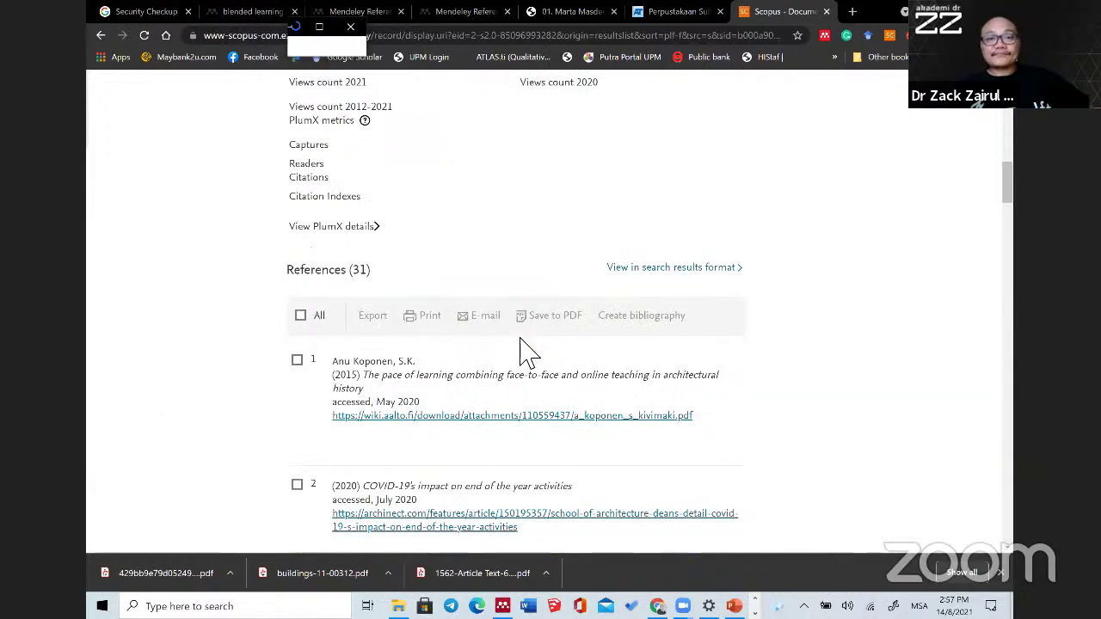
{"action": "scroll", "coordinate": [516, 340], "scroll_direction": "up", "scroll_amount": 4}
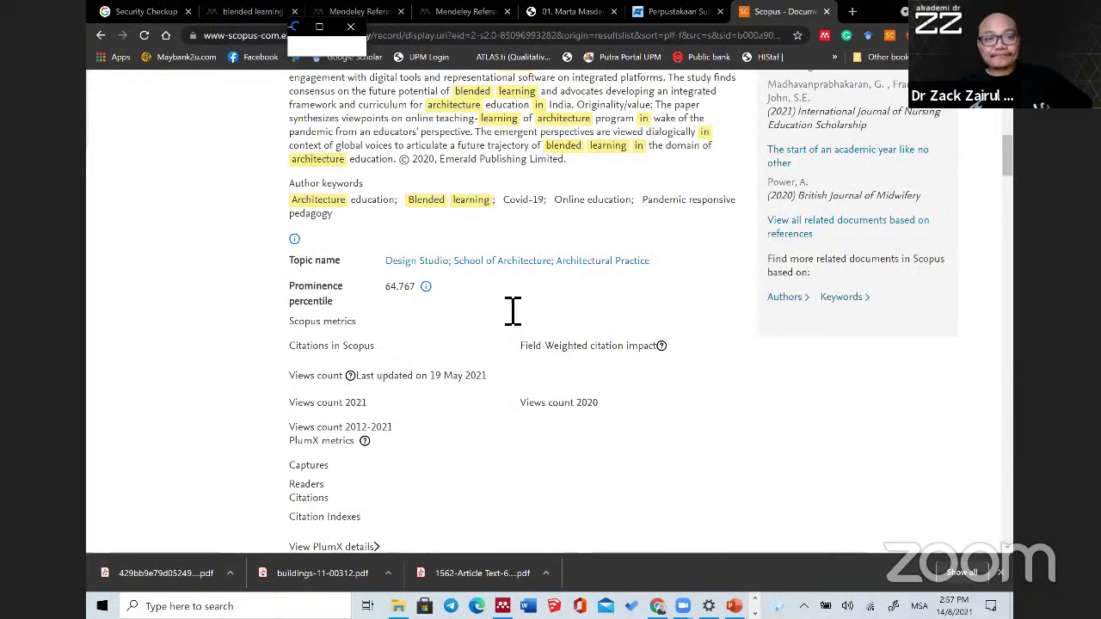
{"action": "scroll", "coordinate": [430, 288], "scroll_direction": "up", "scroll_amount": 10}
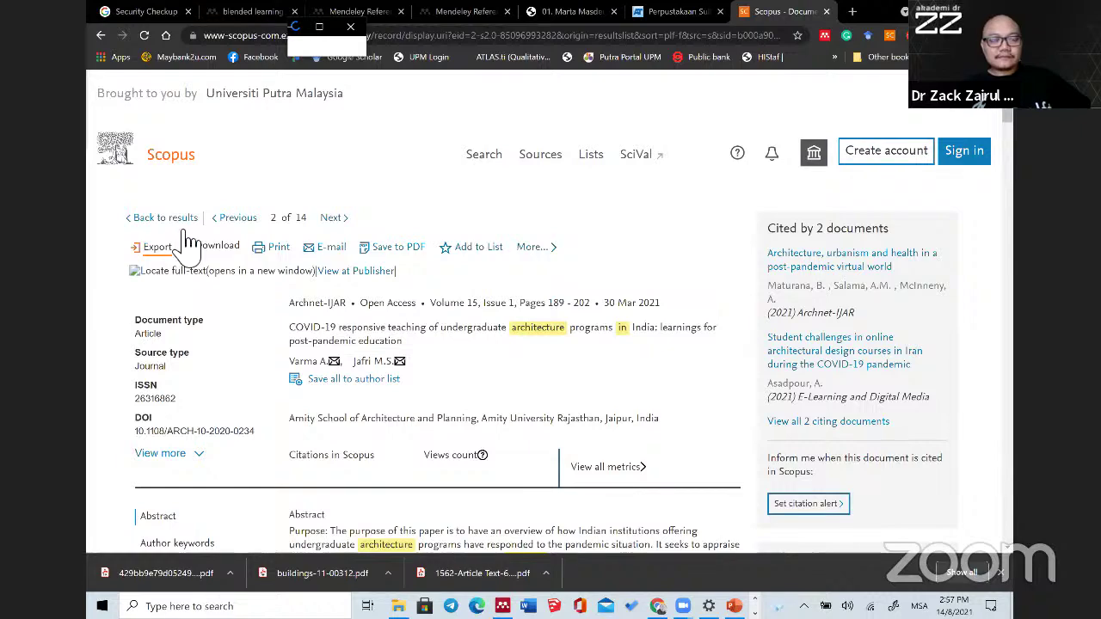
Step: Try to export the article record to Mendeley and to save it as PDF, and return to the record page
{"action": "left_click", "coordinate": [163, 248]}
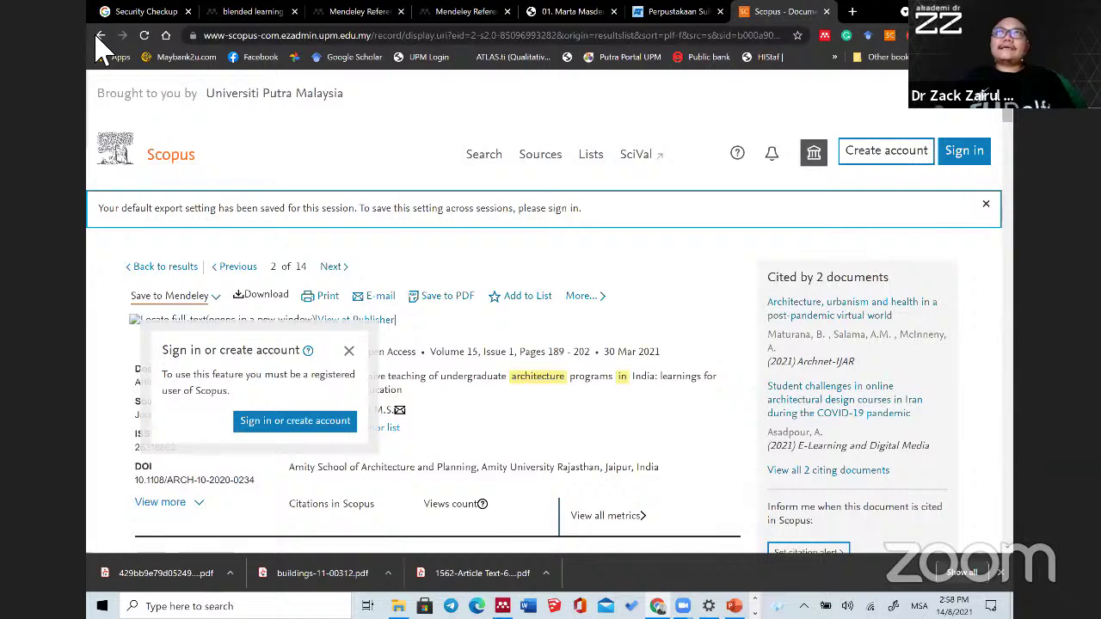
{"action": "left_click", "coordinate": [101, 36]}
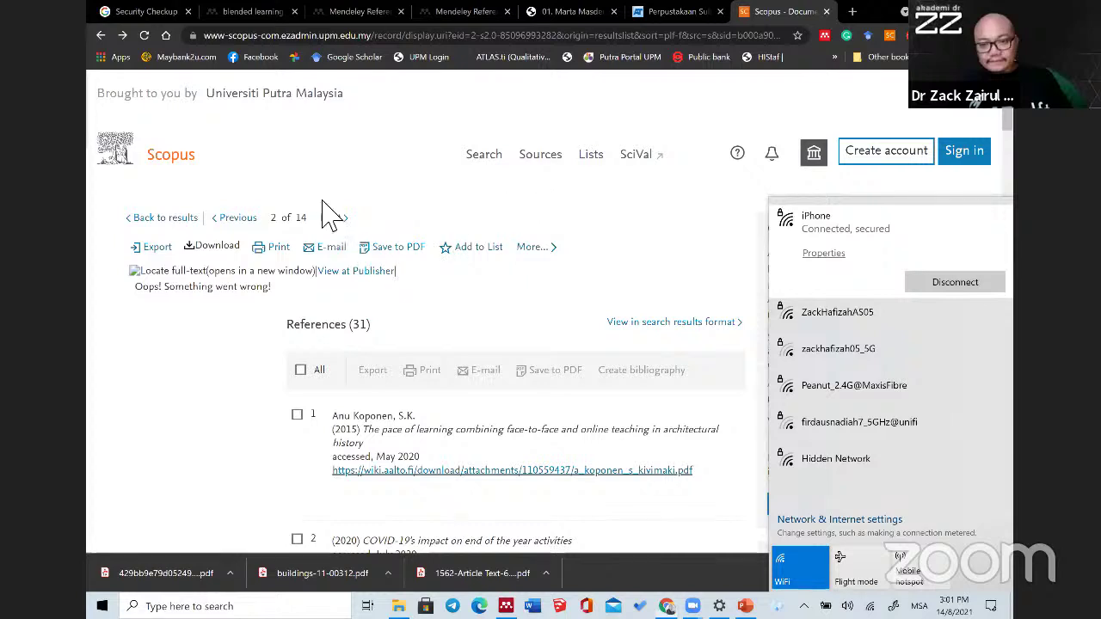
{"action": "left_click", "coordinate": [315, 349]}
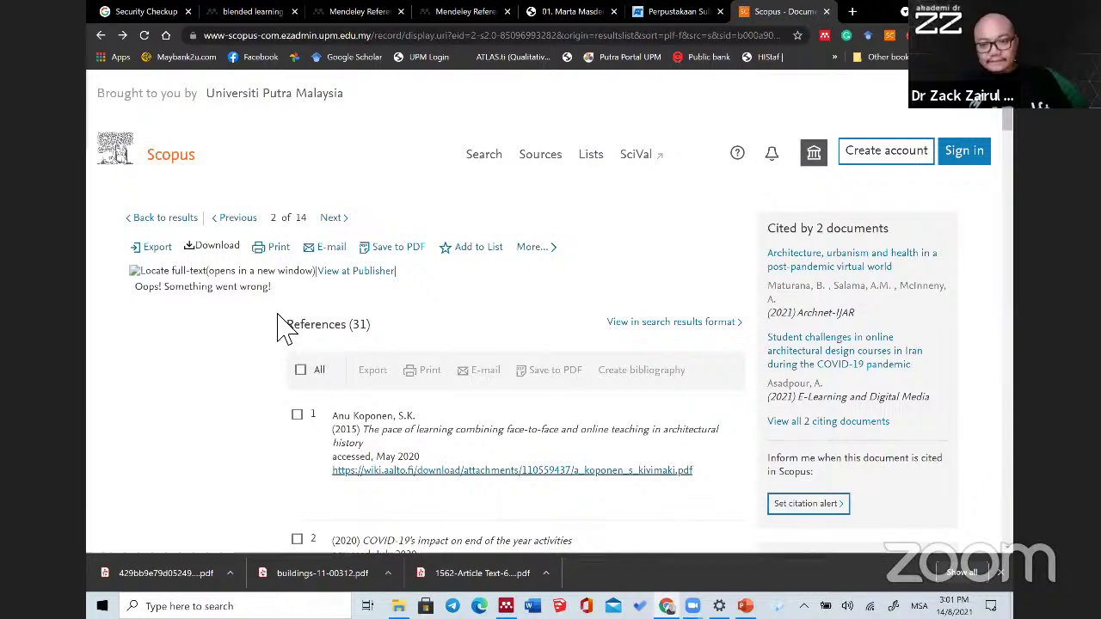
{"action": "left_click", "coordinate": [403, 256]}
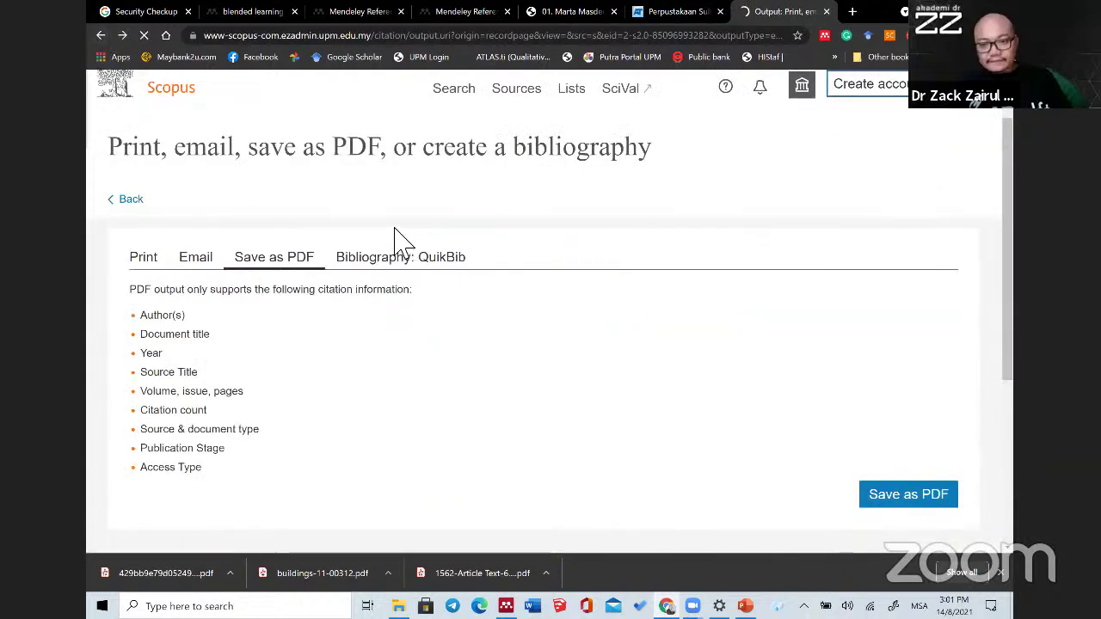
{"action": "key", "text": "alt+Left"}
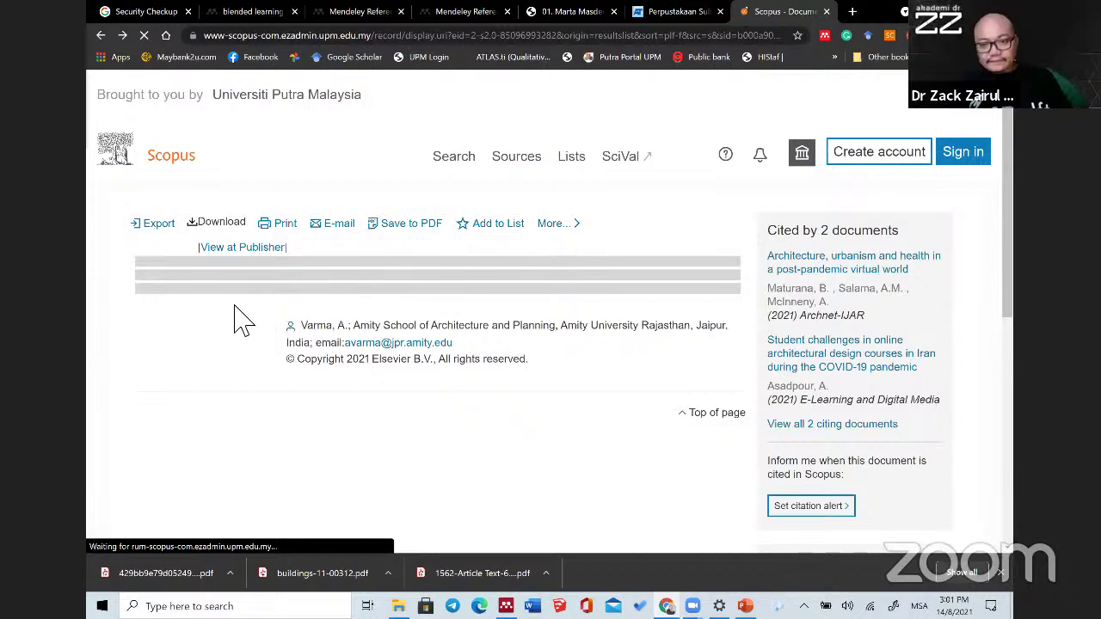
Step: Open the COVID-19 responsive teaching article's full-text PDF at the publisher from its Scopus record and save it in the Literature files folder
{"action": "scroll", "coordinate": [245, 320], "scroll_direction": "down", "scroll_amount": 3}
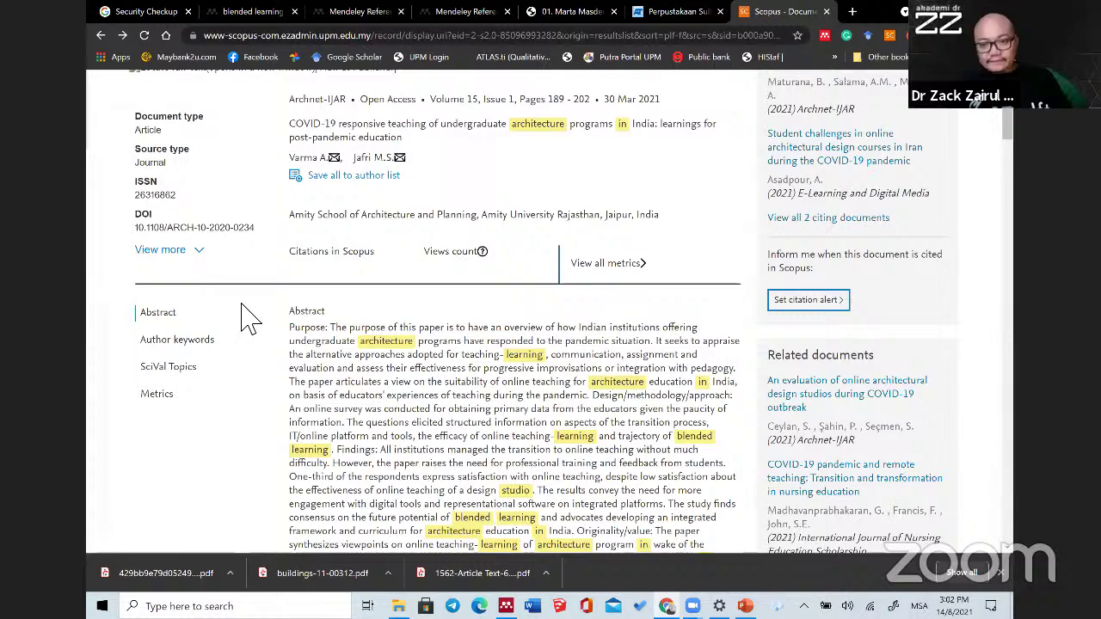
{"action": "scroll", "coordinate": [245, 320], "scroll_direction": "down", "scroll_amount": 8}
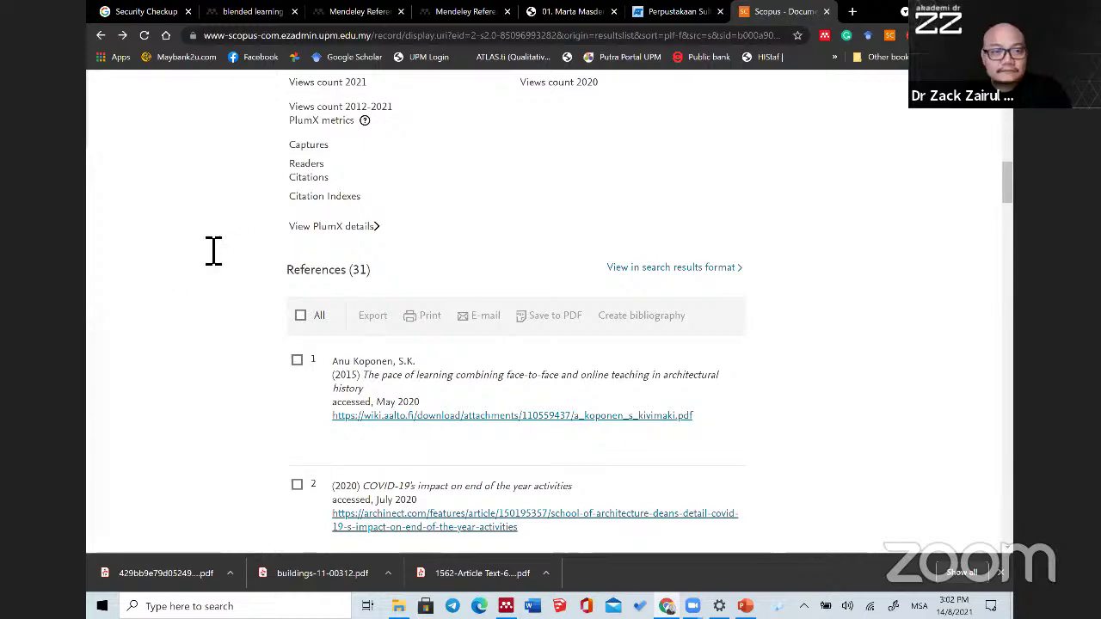
{"action": "scroll", "coordinate": [344, 290], "scroll_direction": "up", "scroll_amount": 10}
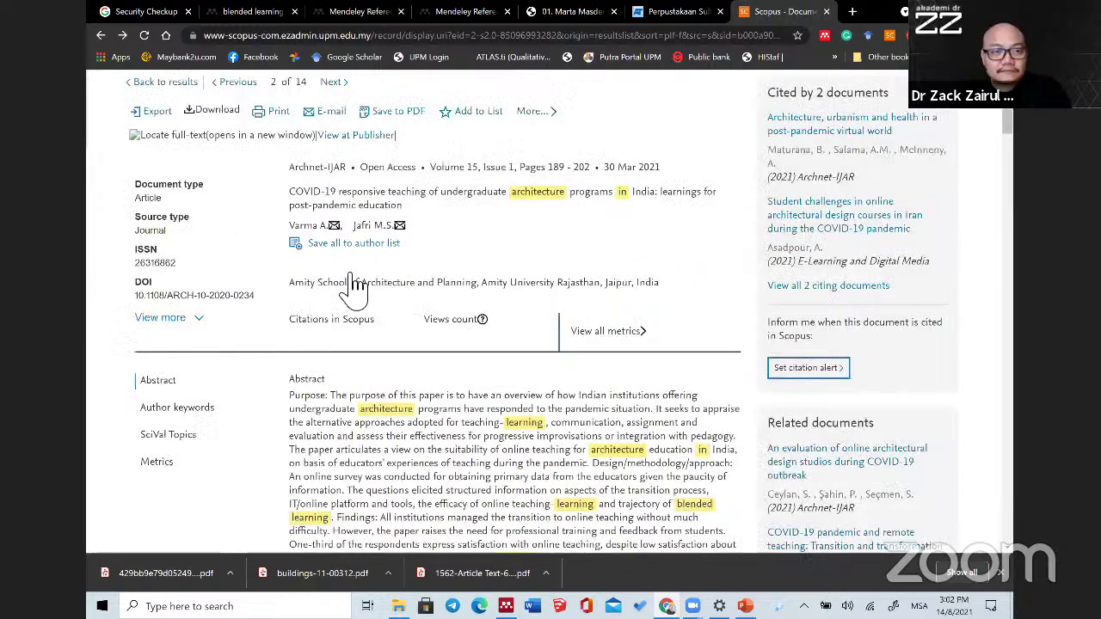
{"action": "left_click", "coordinate": [394, 270]}
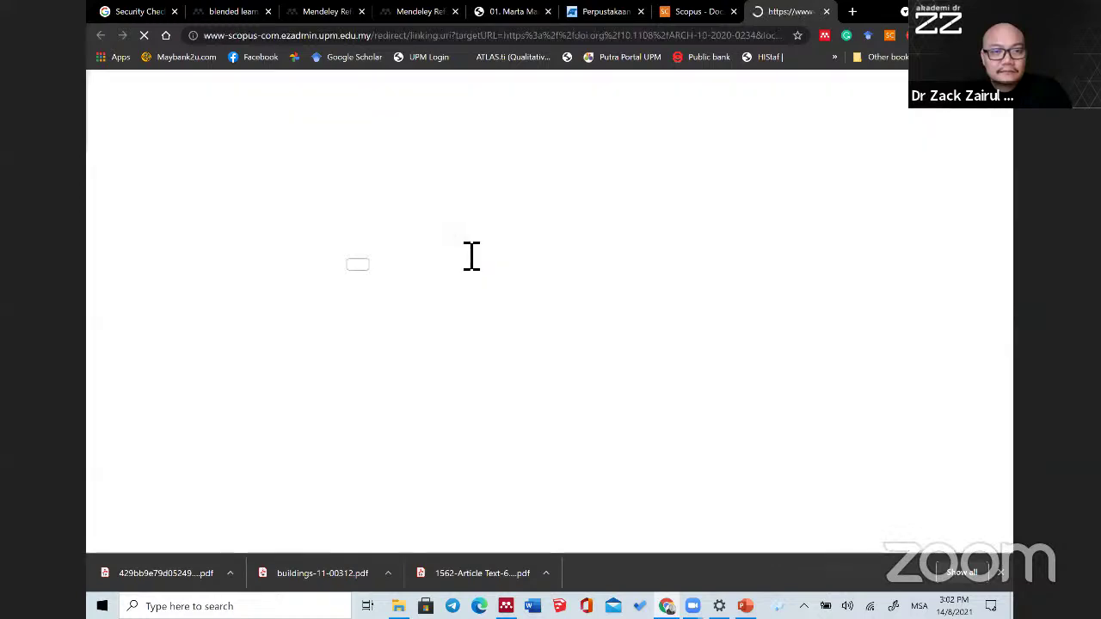
{"action": "left_click", "coordinate": [383, 413]}
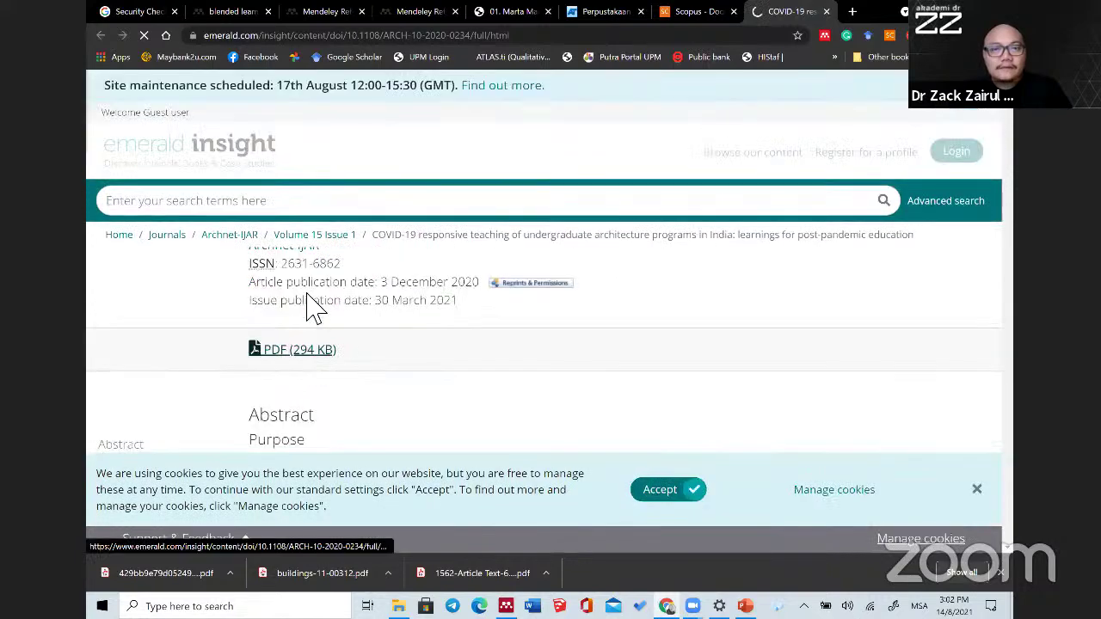
{"action": "left_click", "coordinate": [313, 308]}
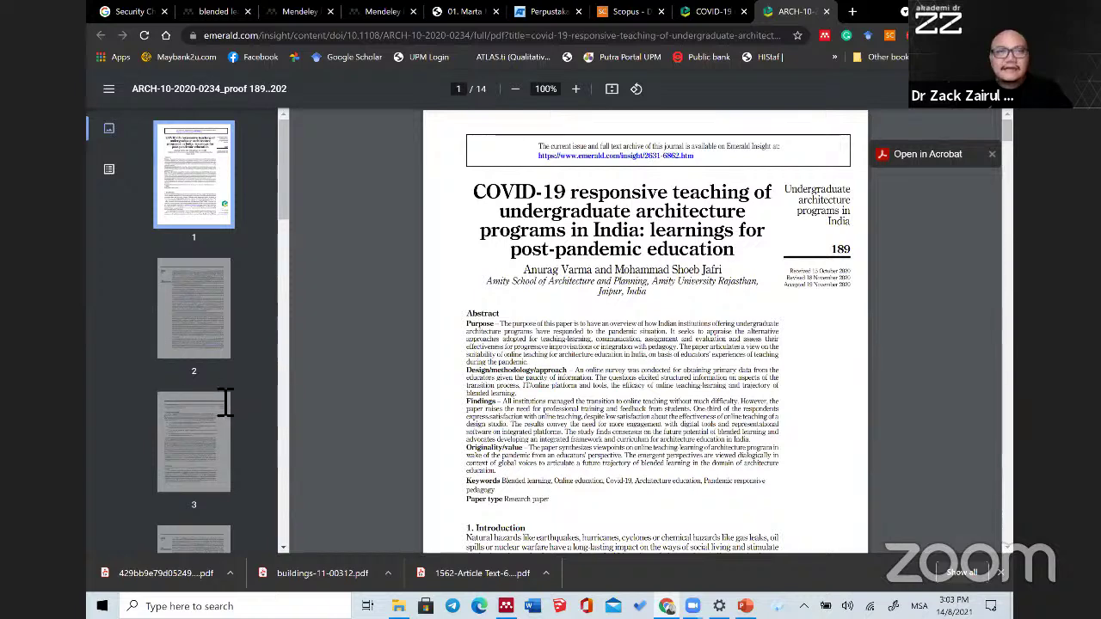
{"action": "key", "text": "ctrl+s"}
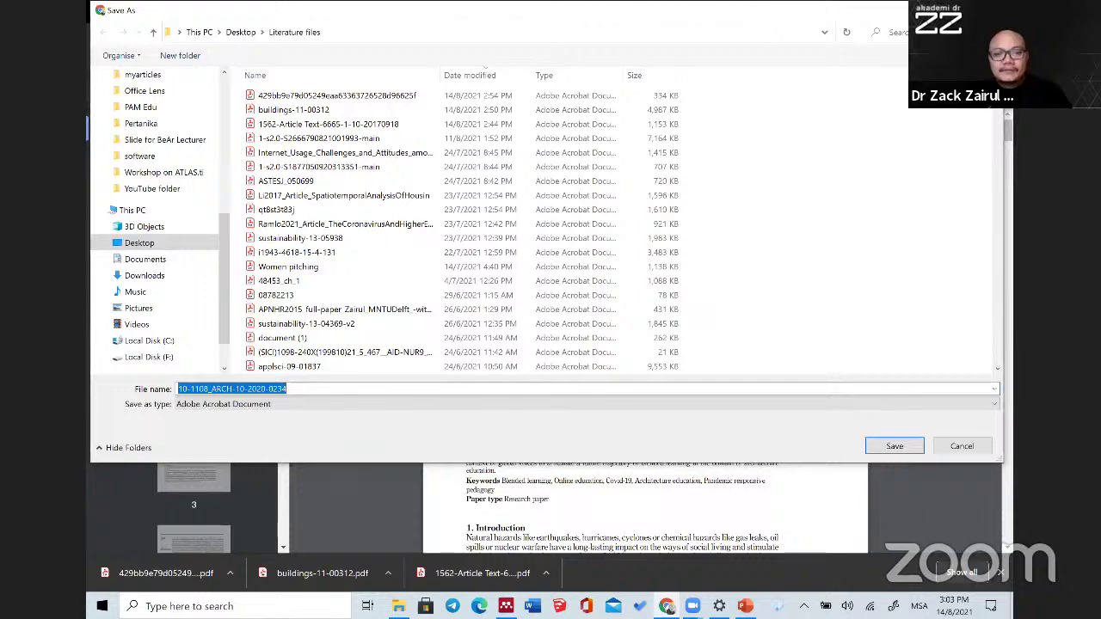
{"action": "key", "text": "Return"}
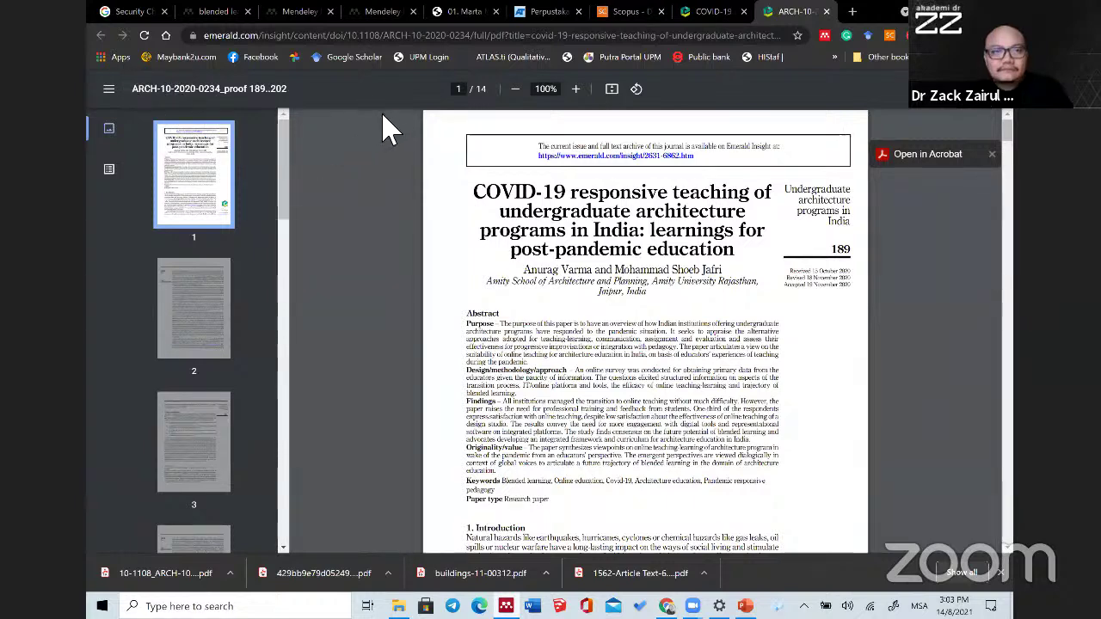
Step: Switch to Mendeley Desktop, open the newly imported COVID-19 article, and select its renamed PDF in File Explorer's myarticles folder
{"action": "key", "text": "alt+Tab"}
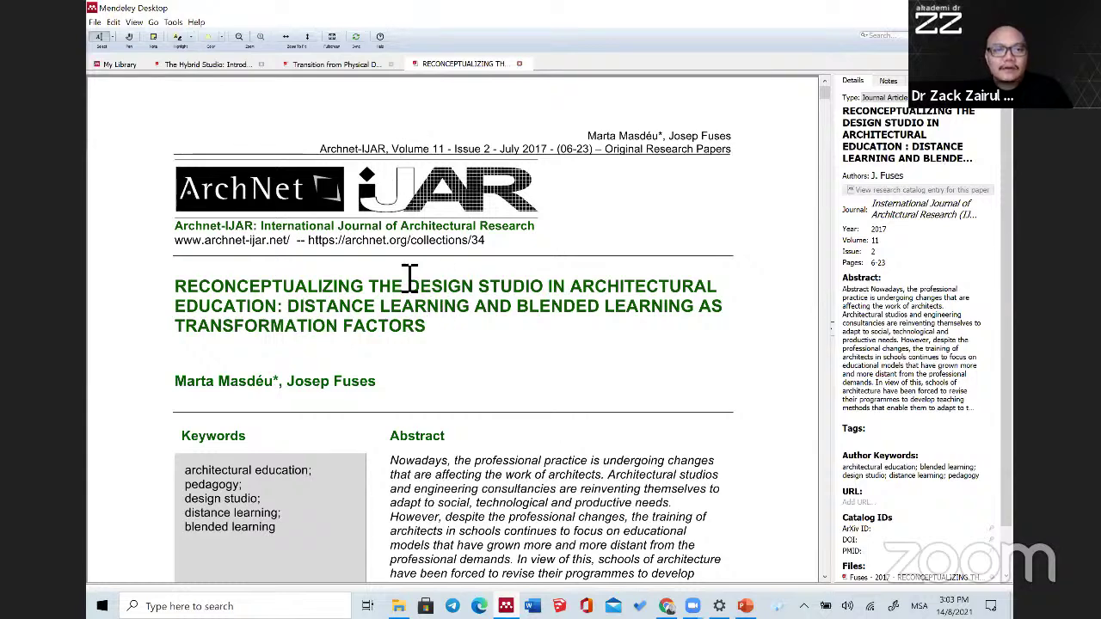
{"action": "key", "text": "ctrl+Tab"}
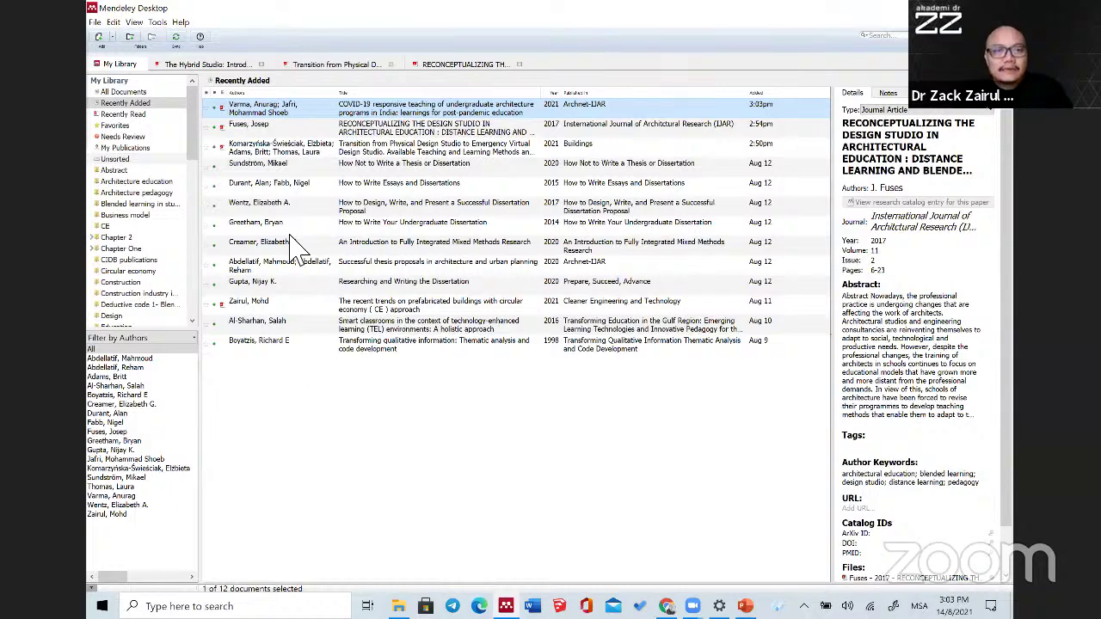
{"action": "double_click", "coordinate": [245, 104]}
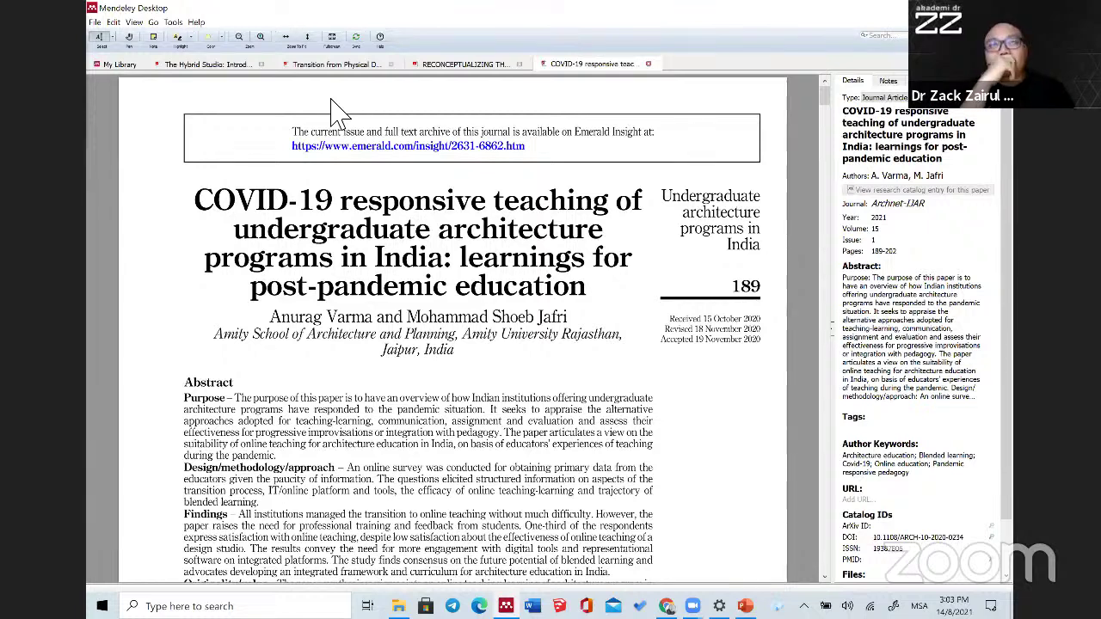
{"action": "key", "text": "alt+Tab"}
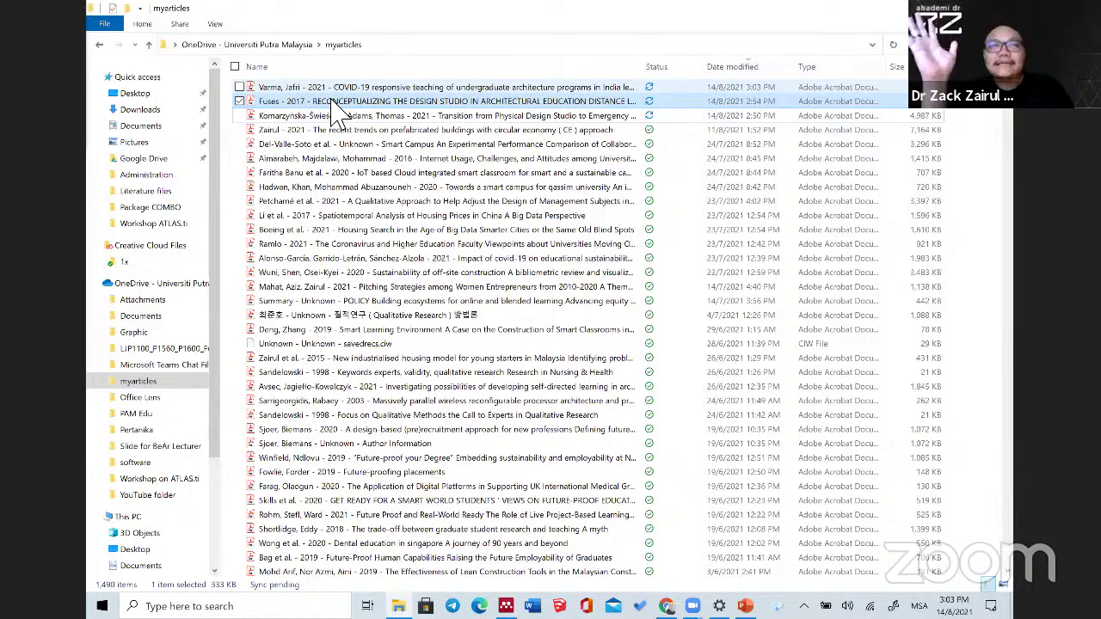
{"action": "key", "text": "Up"}
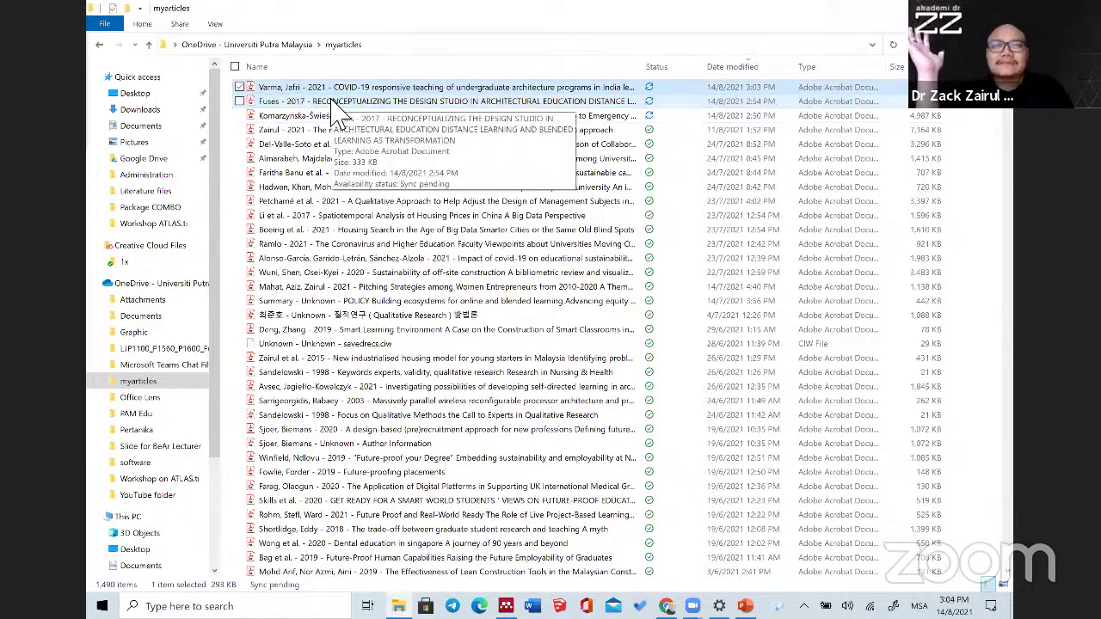
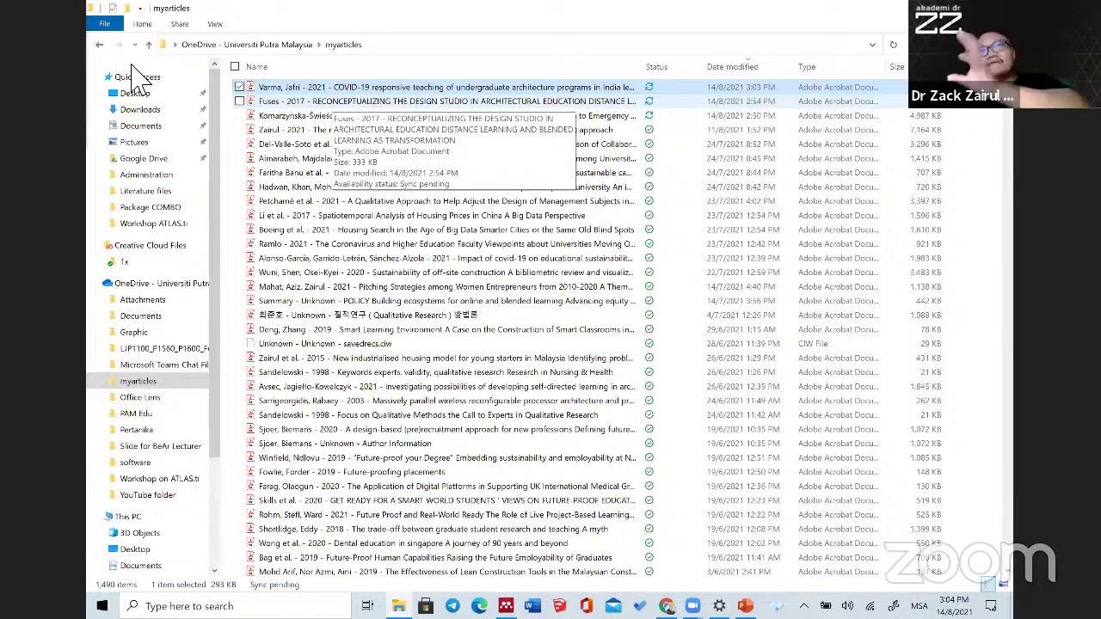
Step: Return to My Library in Mendeley Desktop and create a folder named 2nd PhD
{"action": "key", "text": "alt+Tab"}
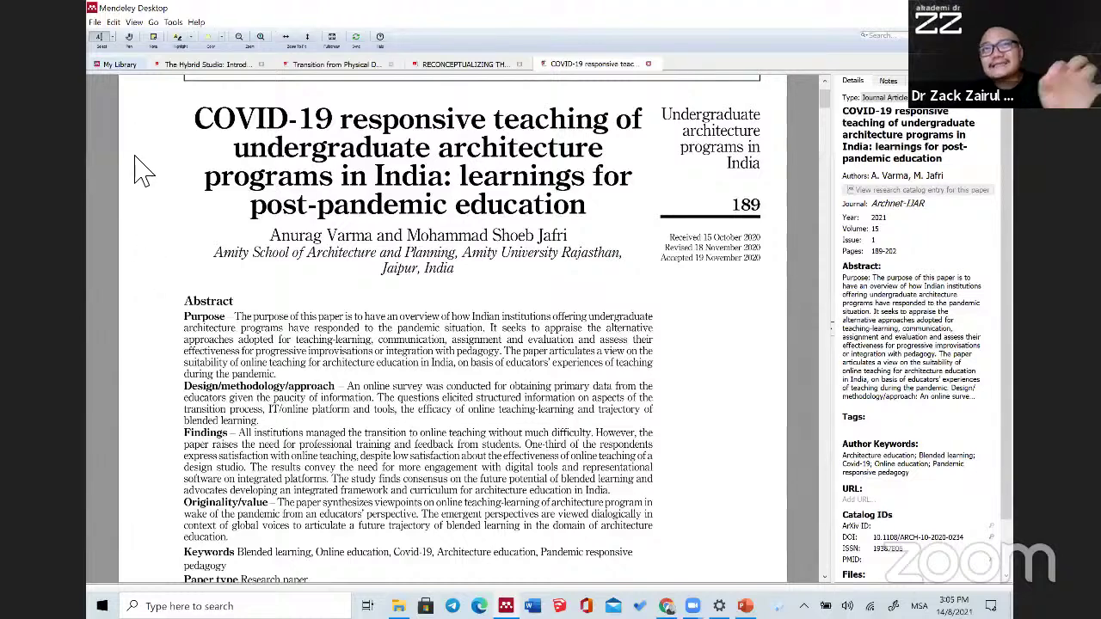
{"action": "key", "text": "ctrl+Tab"}
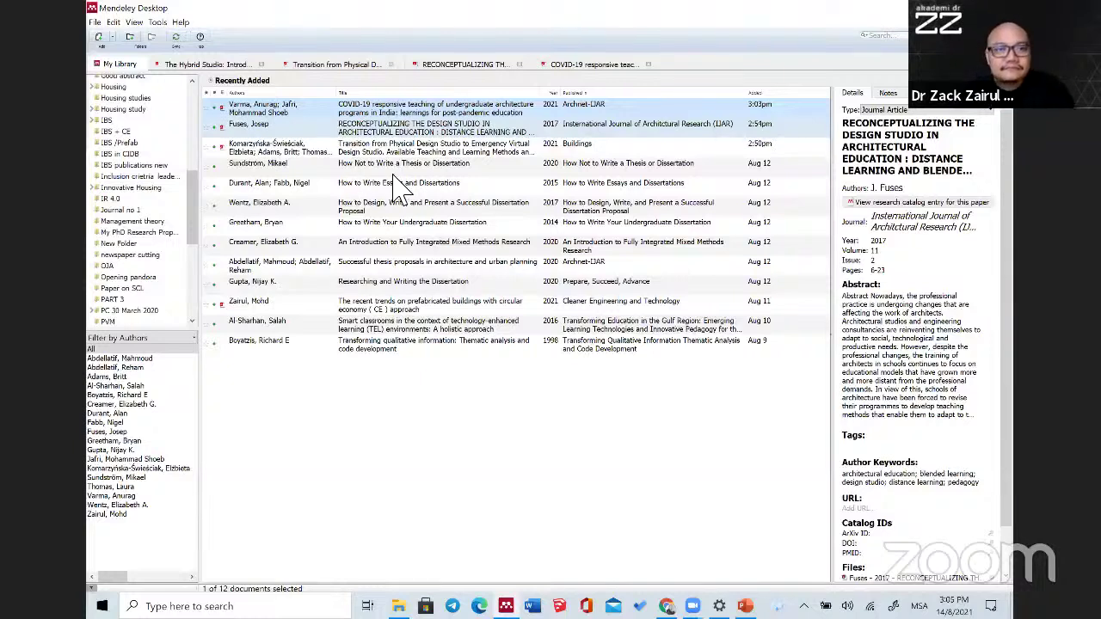
{"action": "scroll", "coordinate": [168, 207], "scroll_direction": "down", "scroll_amount": 5}
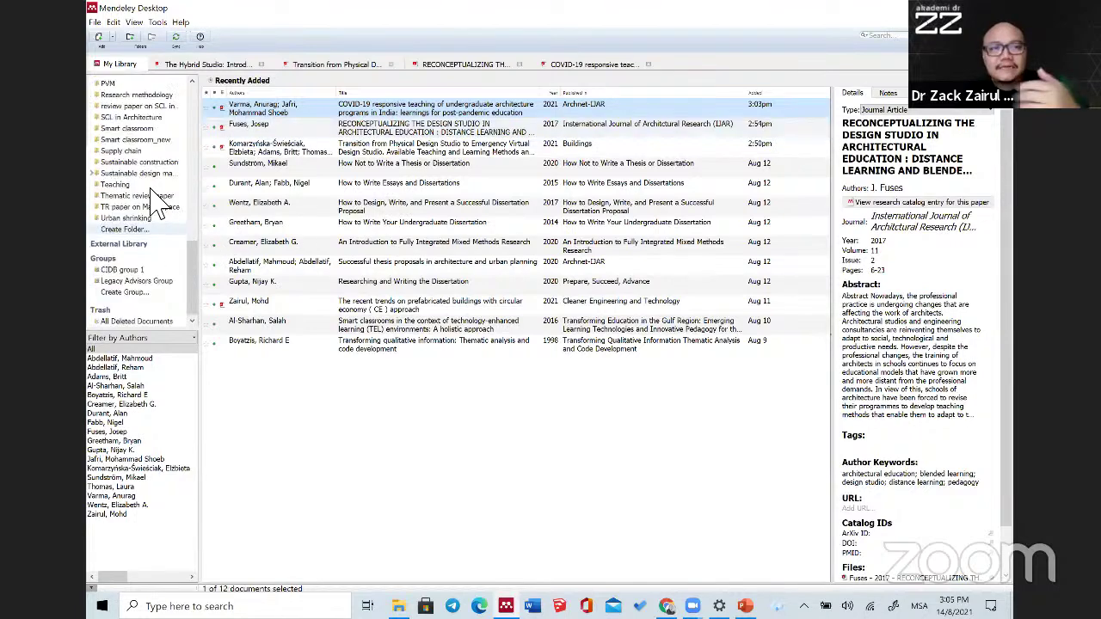
{"action": "left_click", "coordinate": [120, 258]}
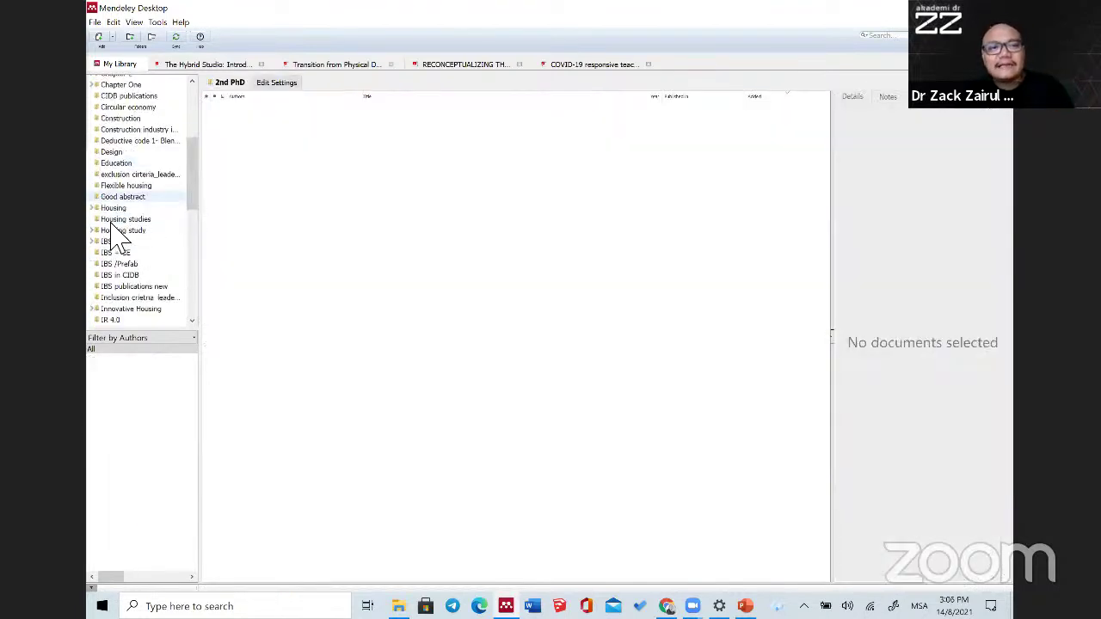
Step: Find the 2nd PhD folder in the library and create a subfolder named Chapter 1 inside it
{"action": "scroll", "coordinate": [116, 236], "scroll_direction": "down", "scroll_amount": 8}
{"action": "scroll", "coordinate": [121, 215], "scroll_direction": "up", "scroll_amount": 12}
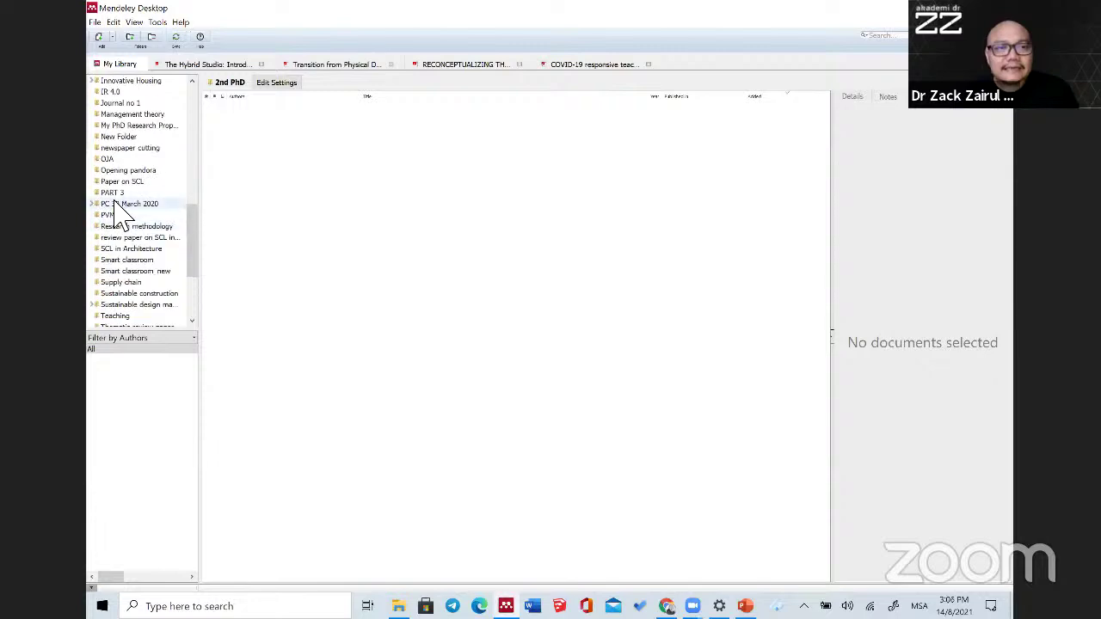
{"action": "scroll", "coordinate": [105, 150], "scroll_direction": "up", "scroll_amount": 2}
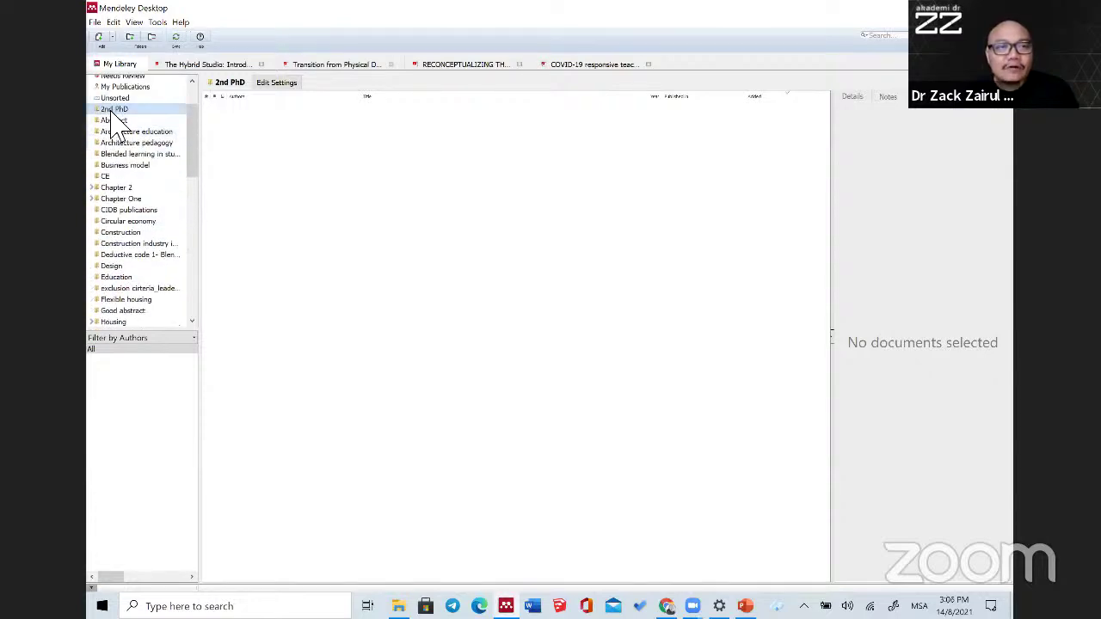
{"action": "right_click", "coordinate": [111, 110]}
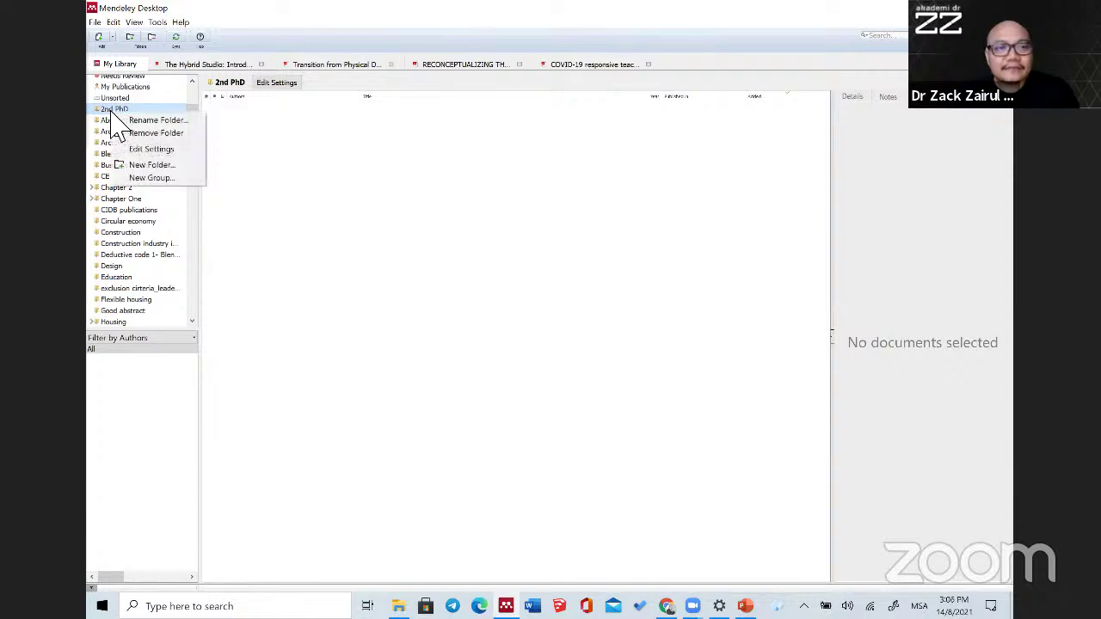
{"action": "left_click", "coordinate": [148, 164]}
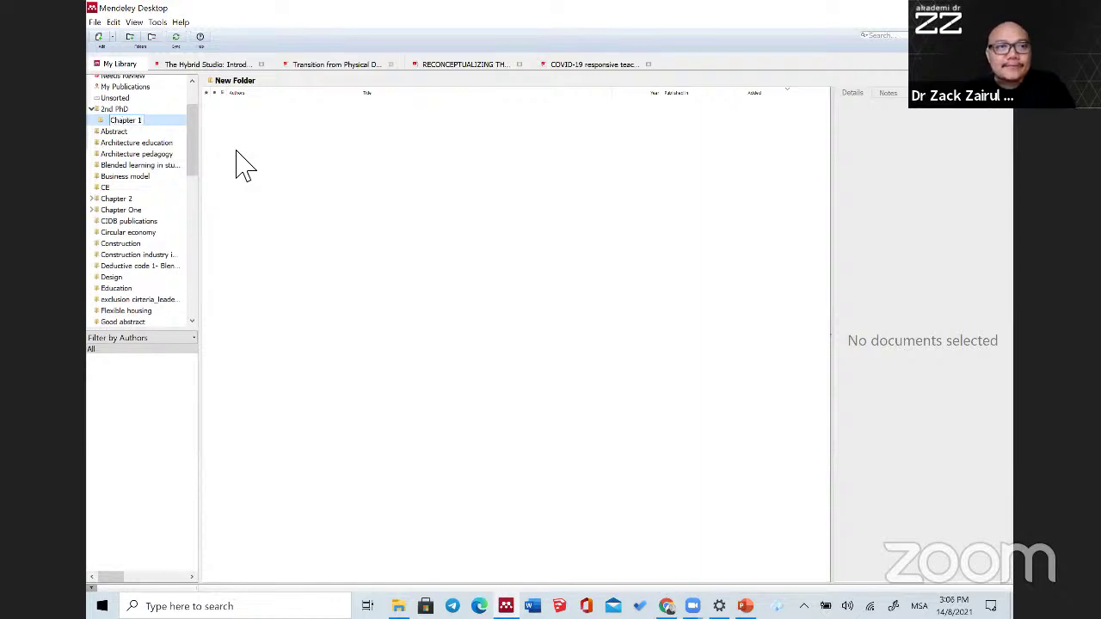
Step: Create a second subfolder named Chapter 2 inside the 2nd PhD folder
{"action": "left_click", "coordinate": [106, 110]}
{"action": "right_click", "coordinate": [107, 111]}
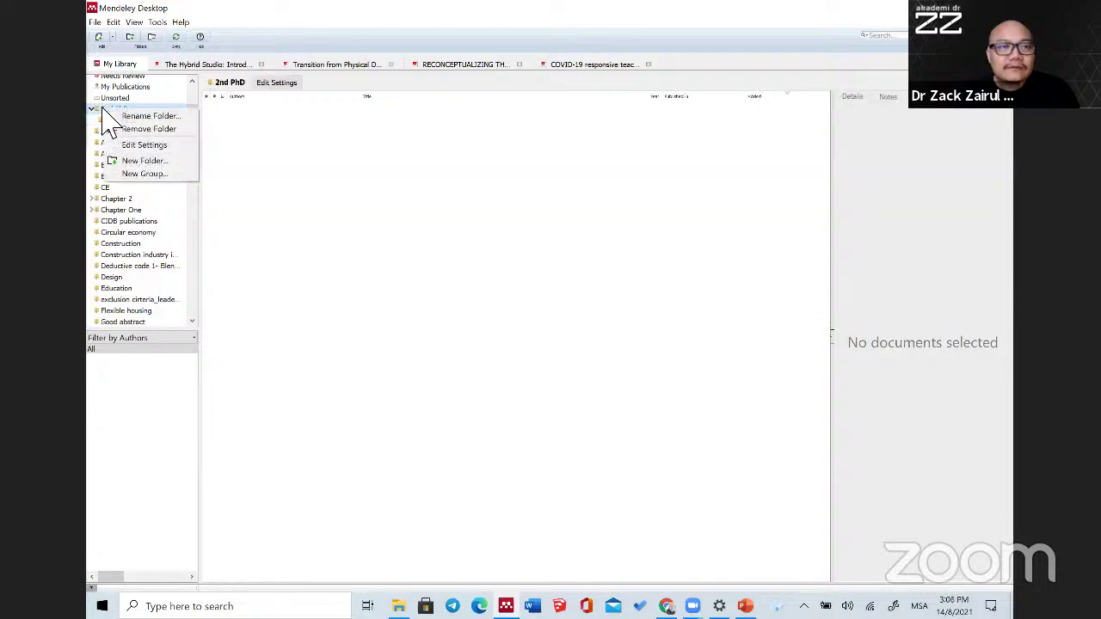
{"action": "left_click", "coordinate": [144, 162]}
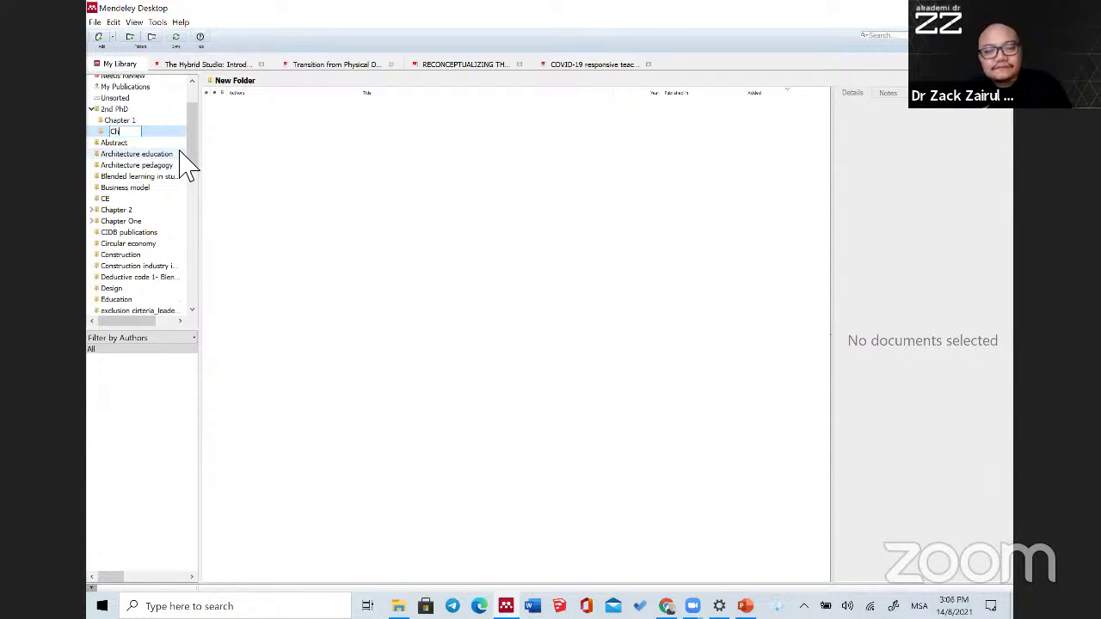
{"action": "type", "text": "Chapter 2"}
{"action": "key", "text": "Return"}
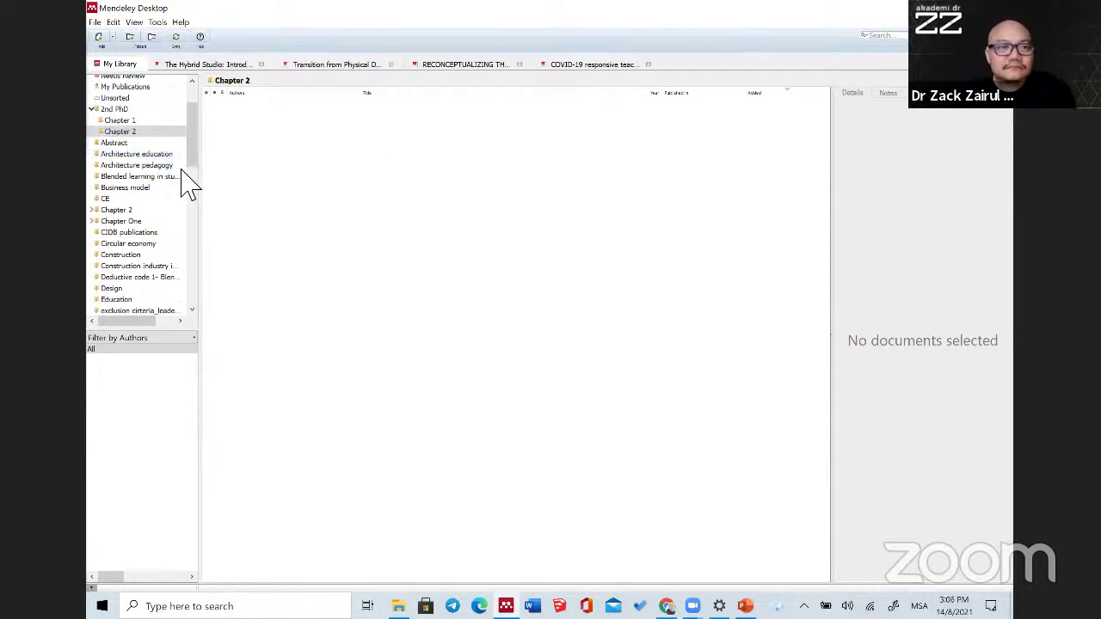
Step: File the three newly imported articles from Recently Added into the Chapter 2 subfolder of 2nd PhD
{"action": "left_click", "coordinate": [117, 109]}
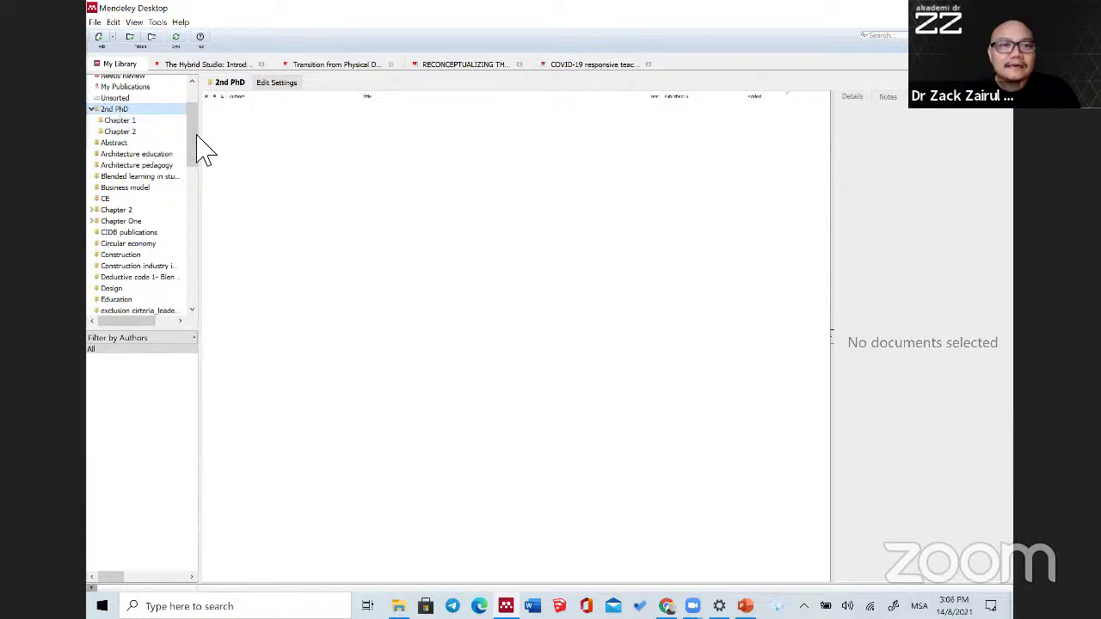
{"action": "scroll", "coordinate": [146, 112], "scroll_direction": "up", "scroll_amount": 2}
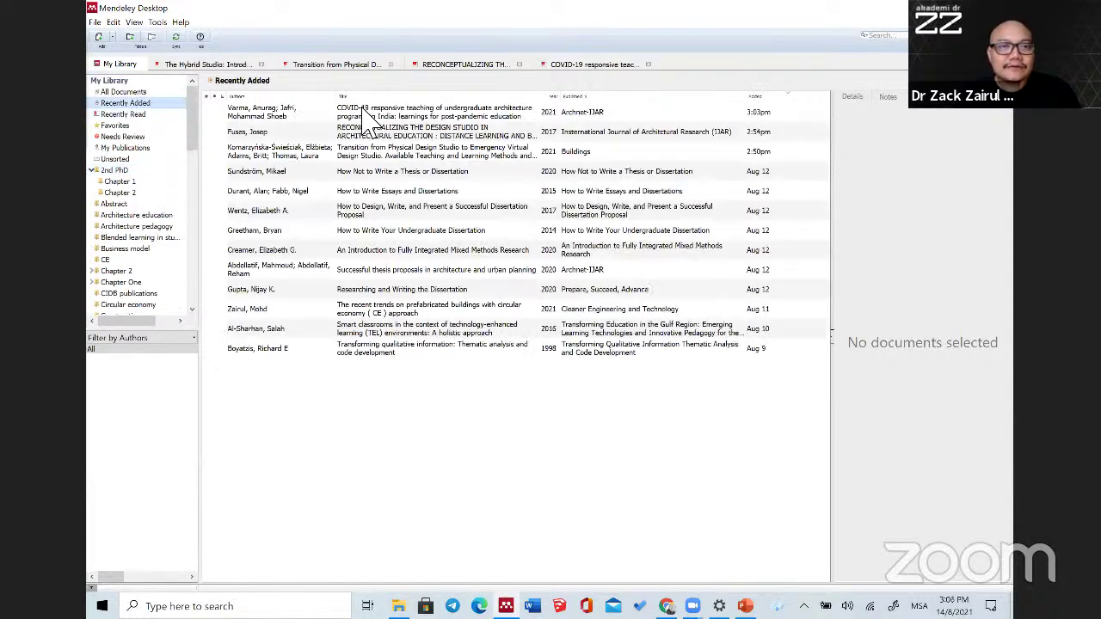
{"action": "left_click_drag", "start_coordinate": [365, 120], "coordinate": [133, 193]}
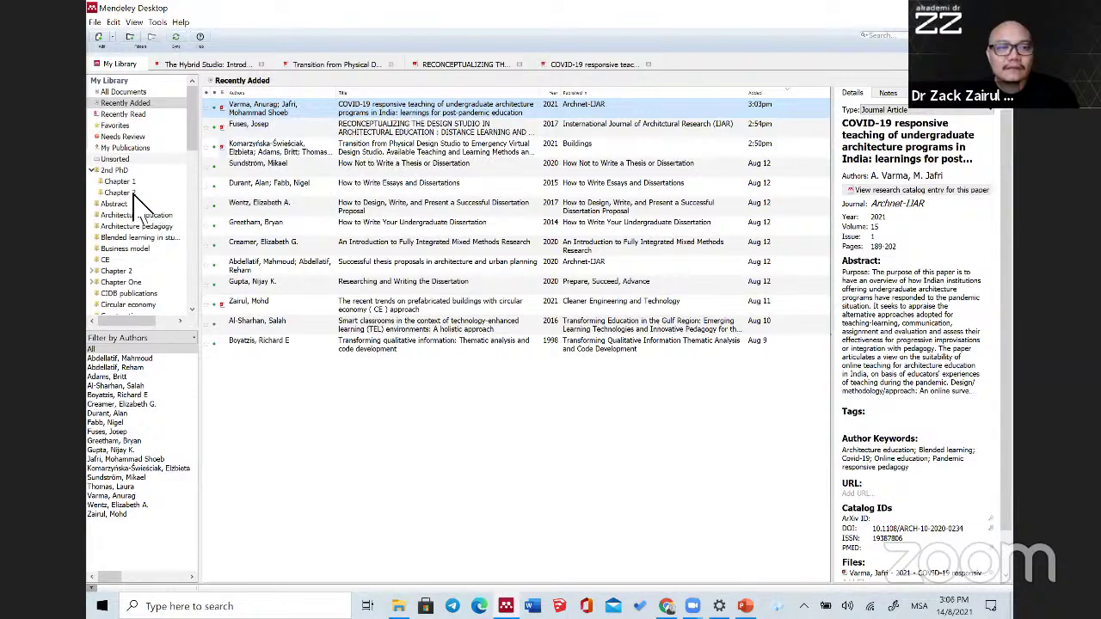
{"action": "left_click_drag", "start_coordinate": [371, 140], "coordinate": [163, 205]}
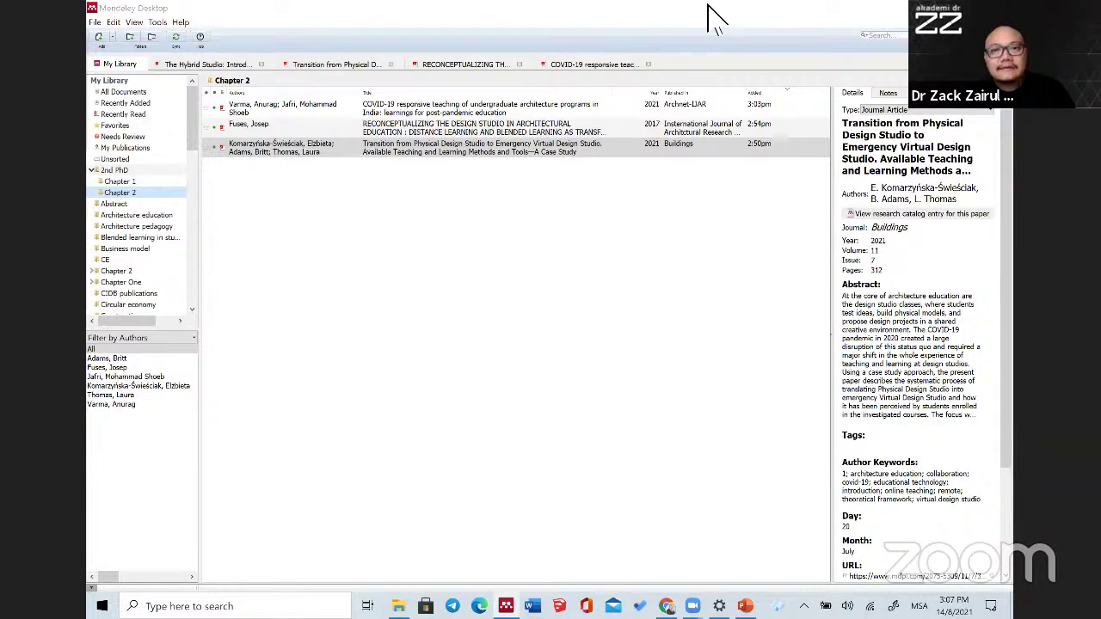
Step: Switch to Chrome, return to the Scopus results and open the record for Blended E-learning in the architectural design studio: an experimental model
{"action": "key", "text": "alt+Tab"}
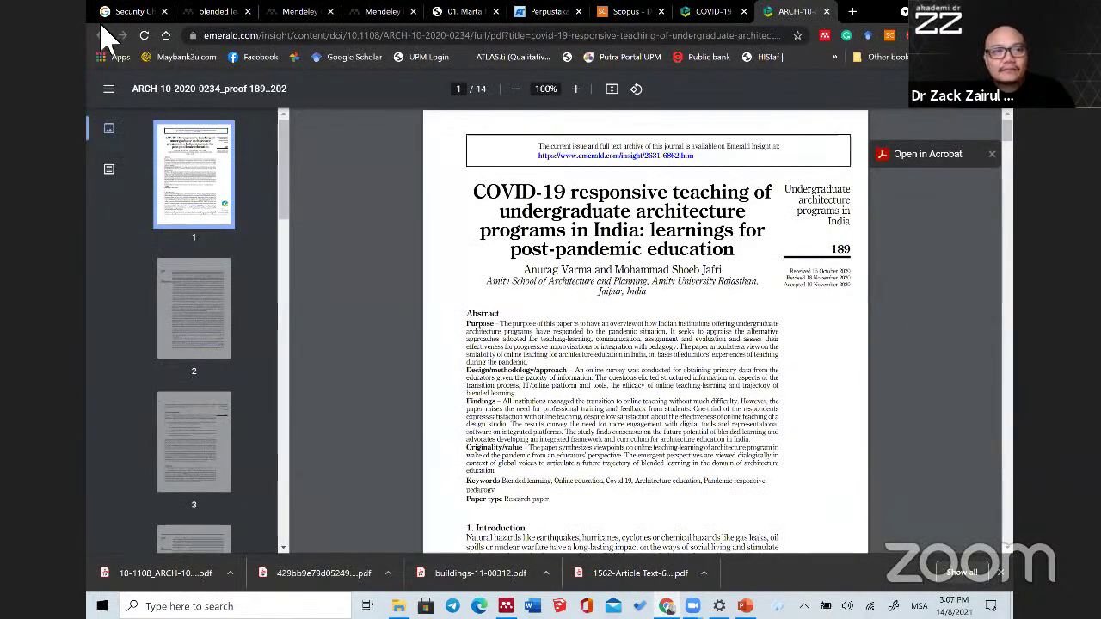
{"action": "key", "text": "ctrl+shift+Tab"}
{"action": "key", "text": "ctrl+shift+Tab"}
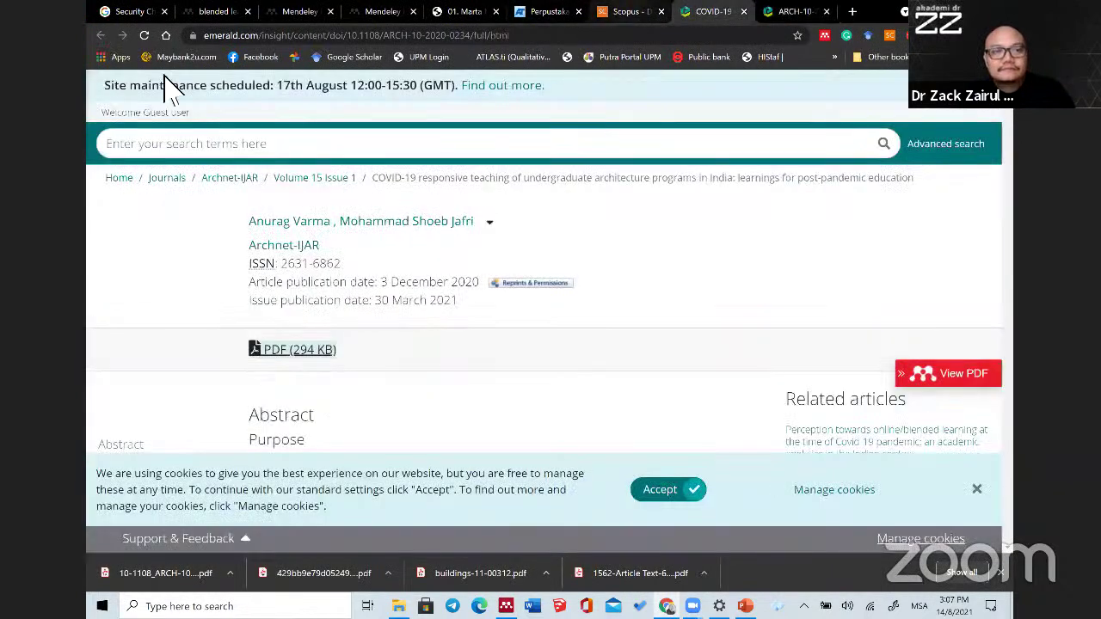
{"action": "key", "text": "alt+Left"}
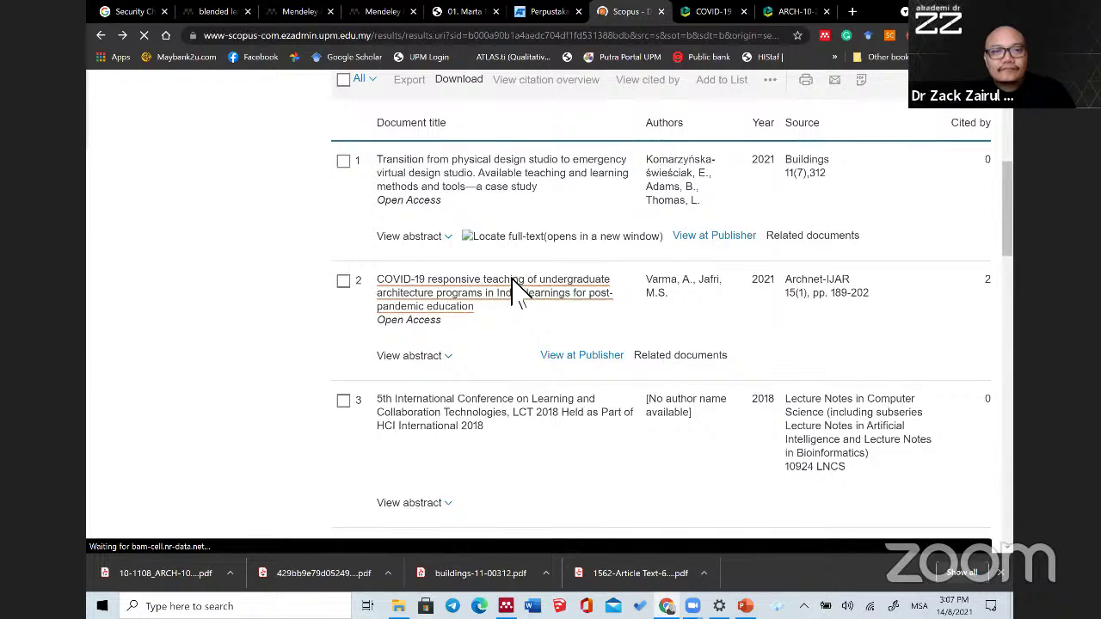
{"action": "scroll", "coordinate": [533, 335], "scroll_direction": "down", "scroll_amount": 2}
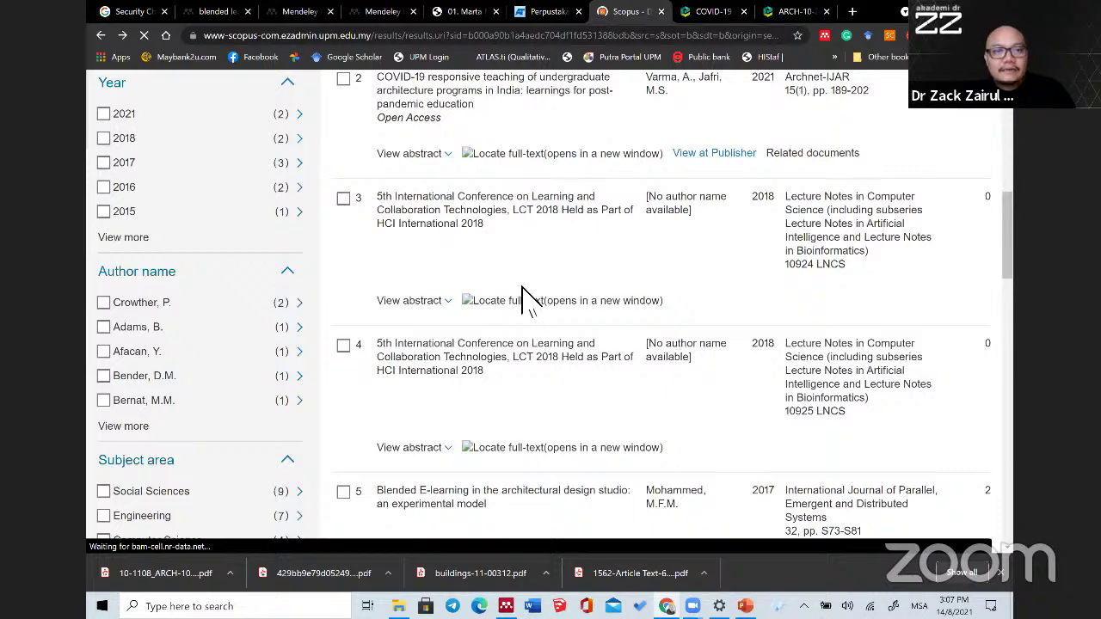
{"action": "scroll", "coordinate": [520, 296], "scroll_direction": "down", "scroll_amount": 1}
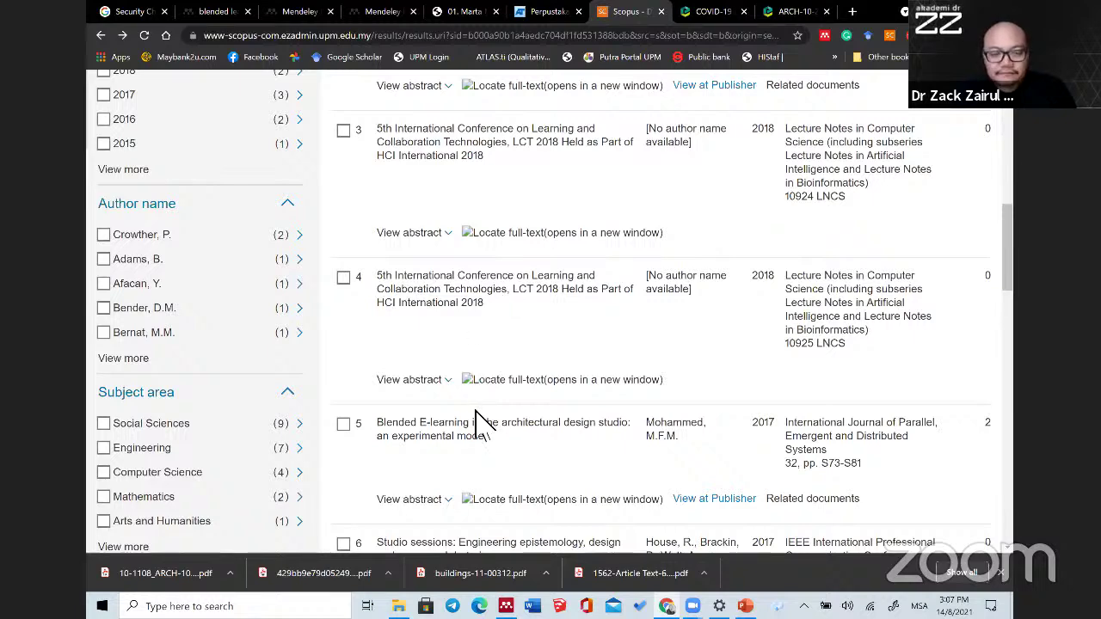
{"action": "left_click", "coordinate": [471, 295]}
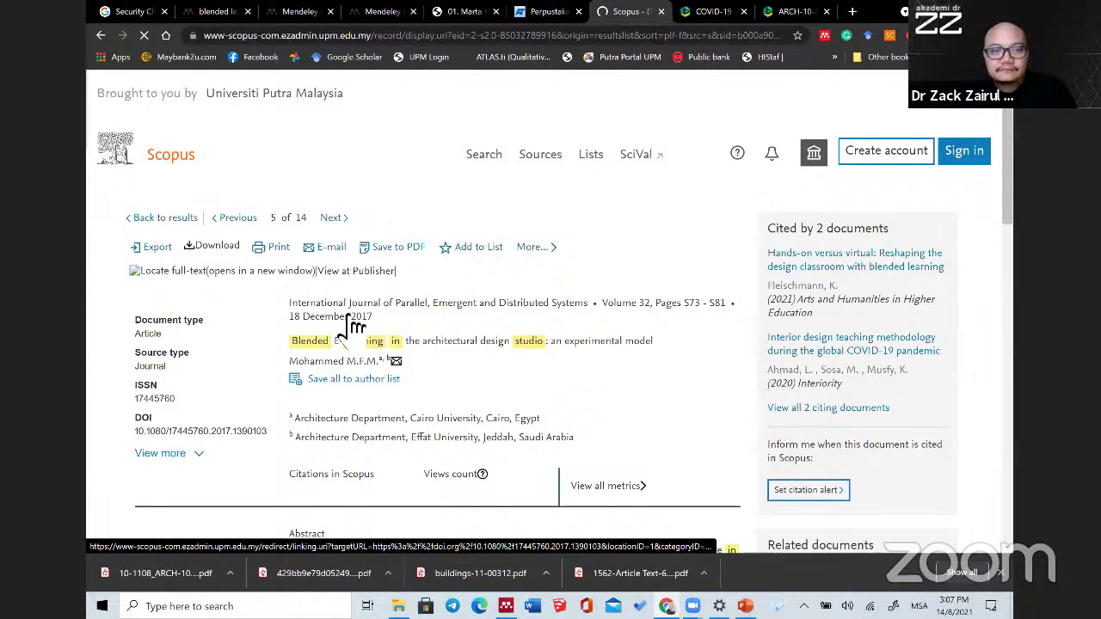
Step: Review the Scopus record's abstract and keywords, and open the article at its publisher
{"action": "scroll", "coordinate": [274, 316], "scroll_direction": "down", "scroll_amount": 5}
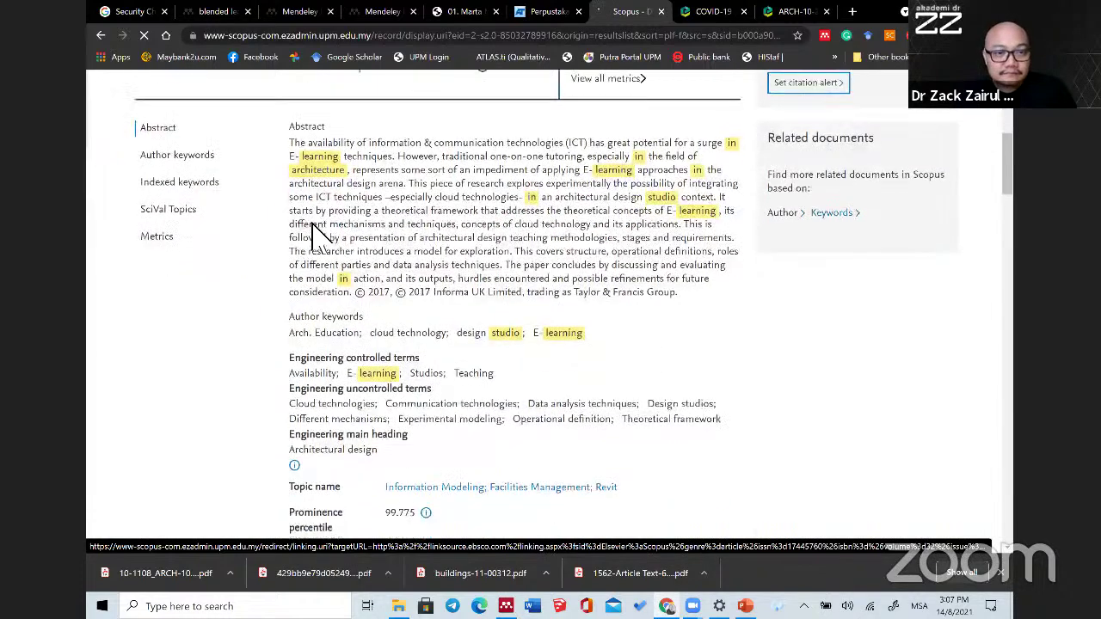
{"action": "scroll", "coordinate": [365, 210], "scroll_direction": "up", "scroll_amount": 4}
{"action": "left_click", "coordinate": [357, 203]}
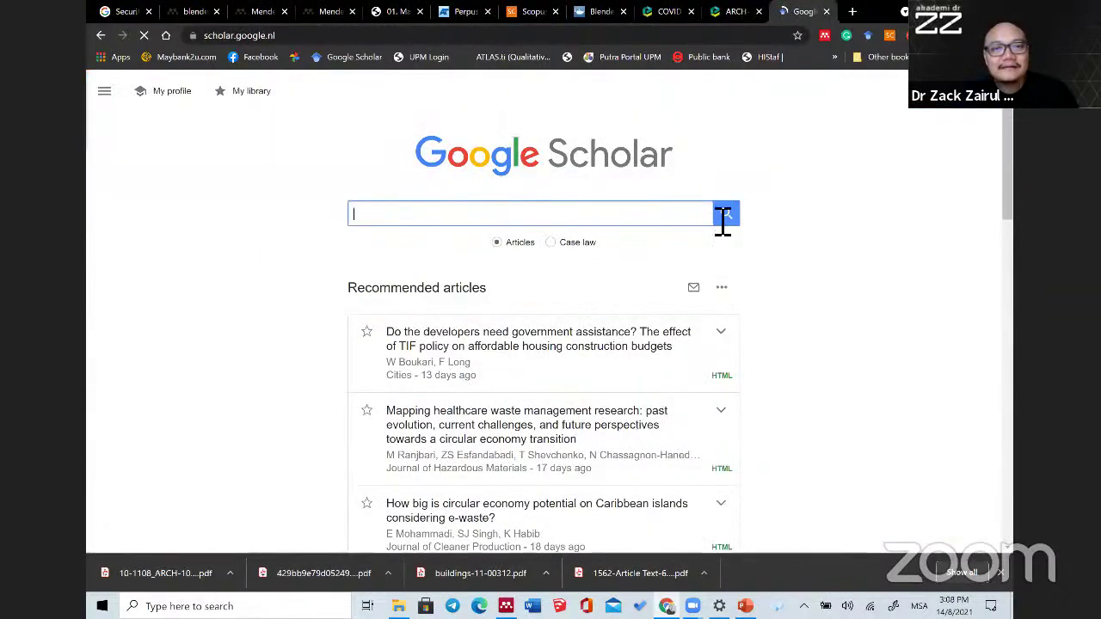
Step: Search Google Scholar for Blended E-learning in the architectural design studio: an experimental model
{"action": "right_click", "coordinate": [559, 219]}
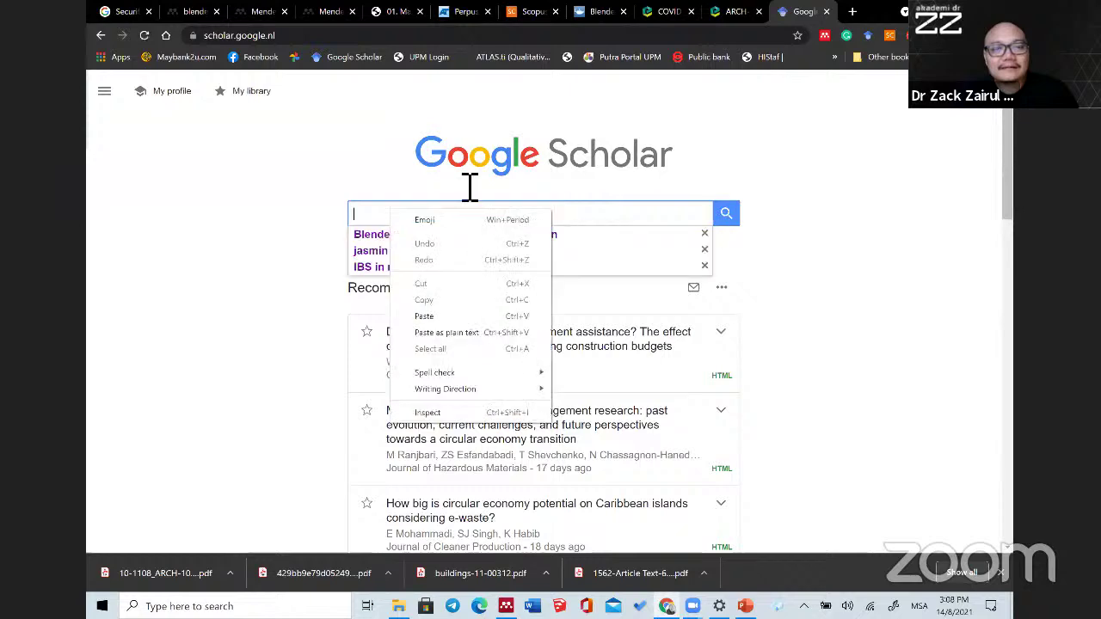
{"action": "key", "text": "ctrl+v"}
{"action": "key", "text": "Return"}
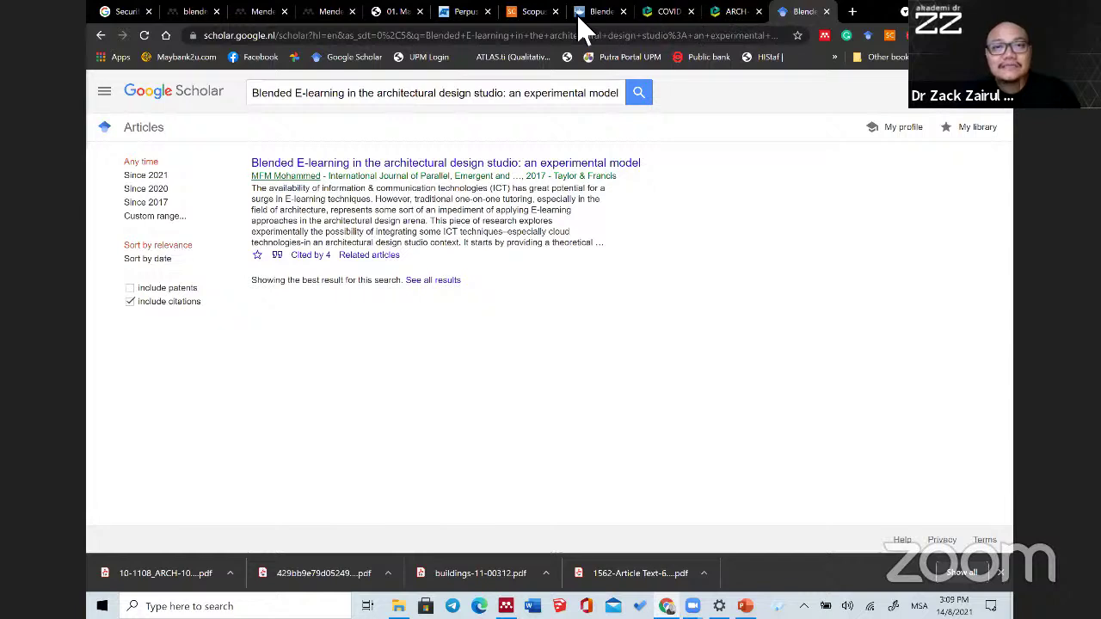
Step: Find the Blended E-learning article in Mendeley's web search, add it to the library and view its library entry
{"action": "left_click", "coordinate": [330, 12]}
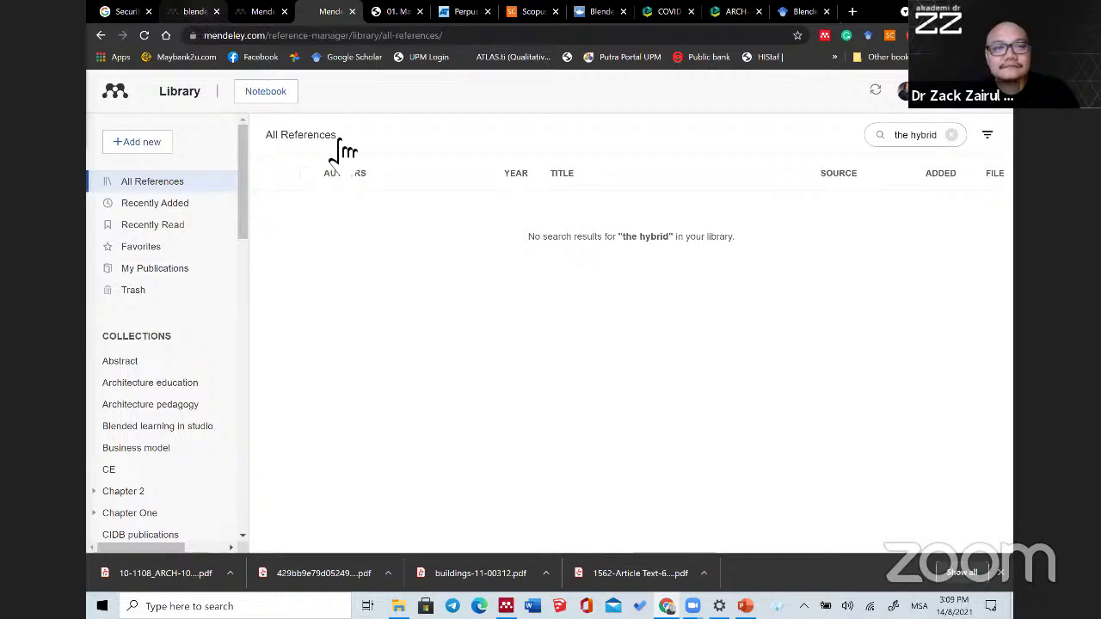
{"action": "key", "text": "ctrl+2"}
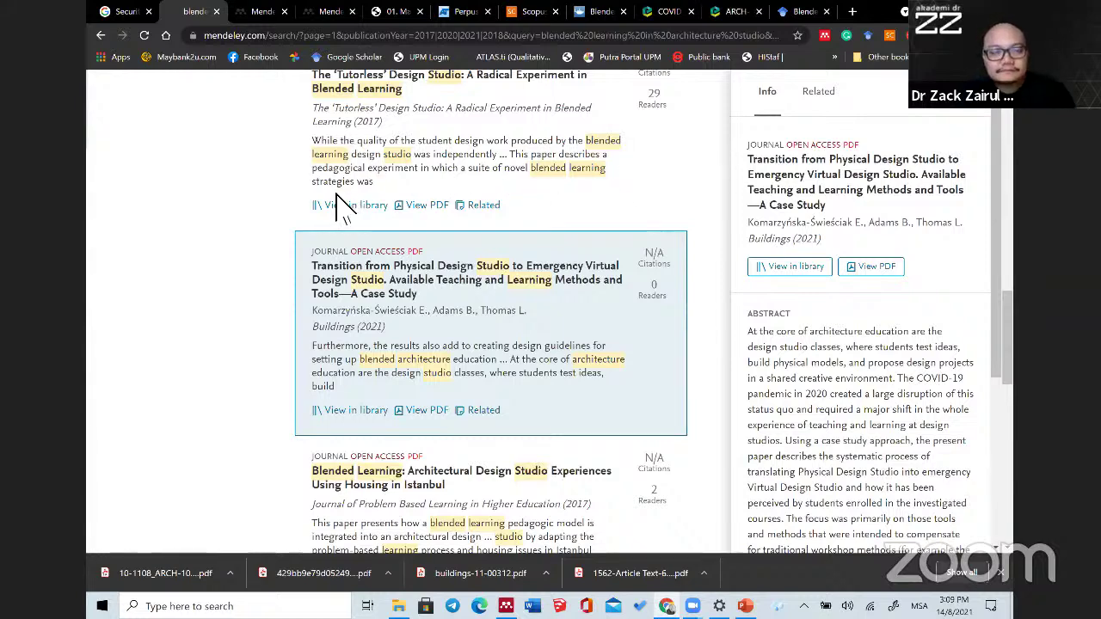
{"action": "scroll", "coordinate": [405, 236], "scroll_direction": "up", "scroll_amount": 10}
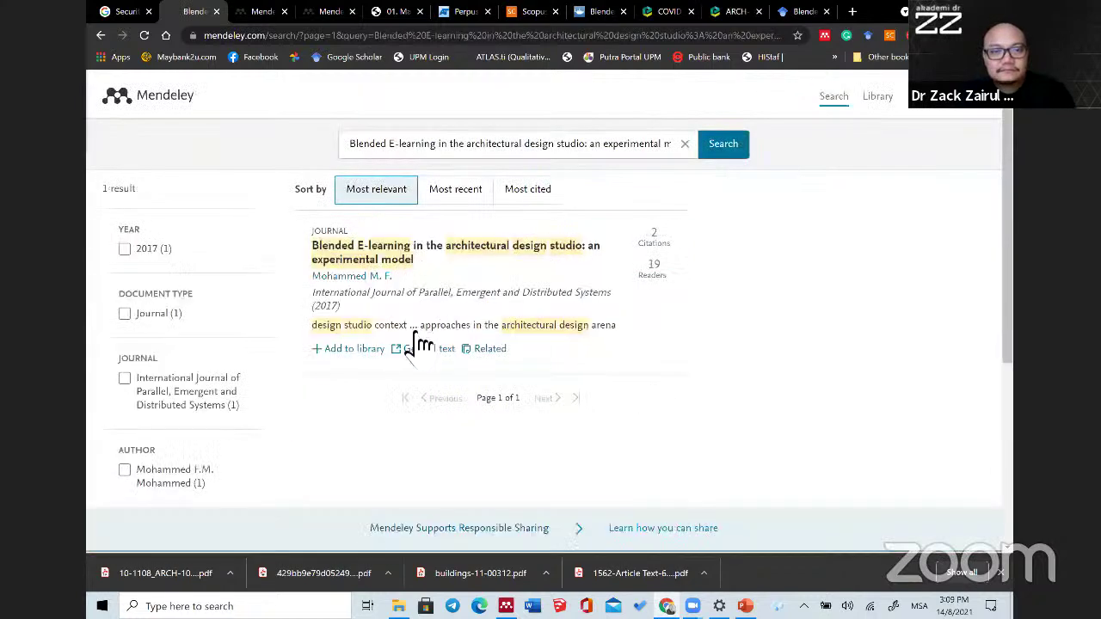
{"action": "left_click", "coordinate": [377, 350]}
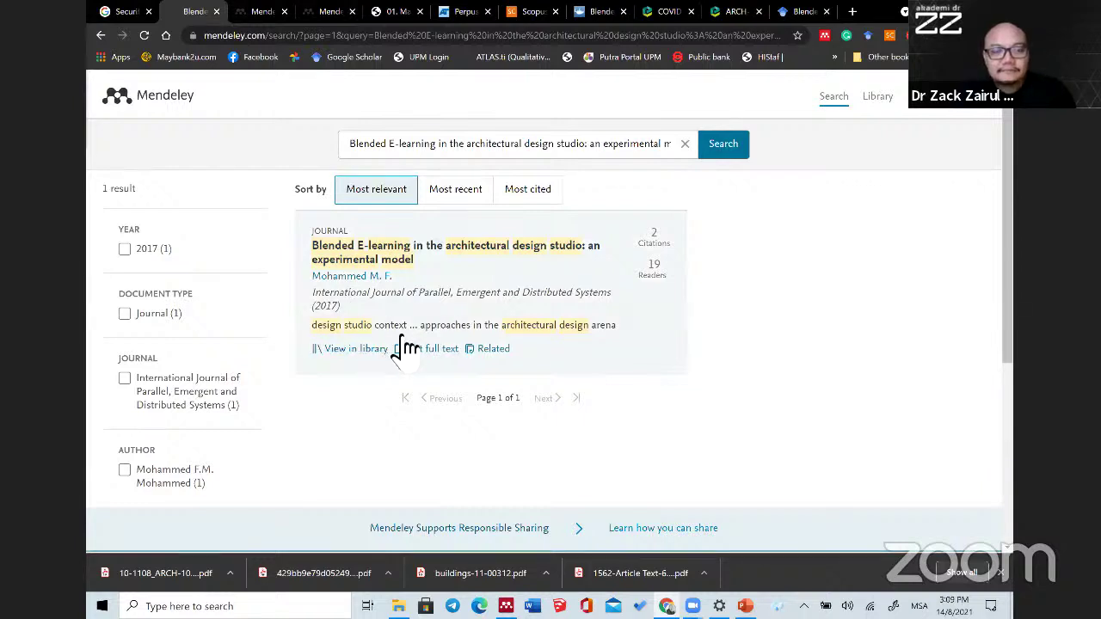
{"action": "left_click", "coordinate": [378, 349]}
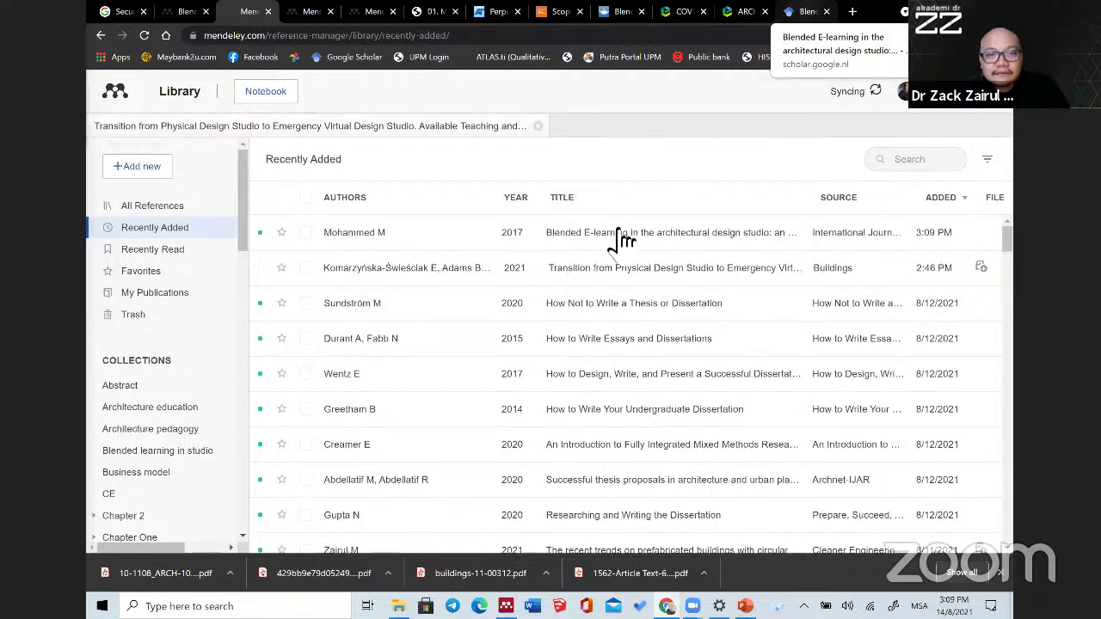
{"action": "left_click", "coordinate": [701, 244]}
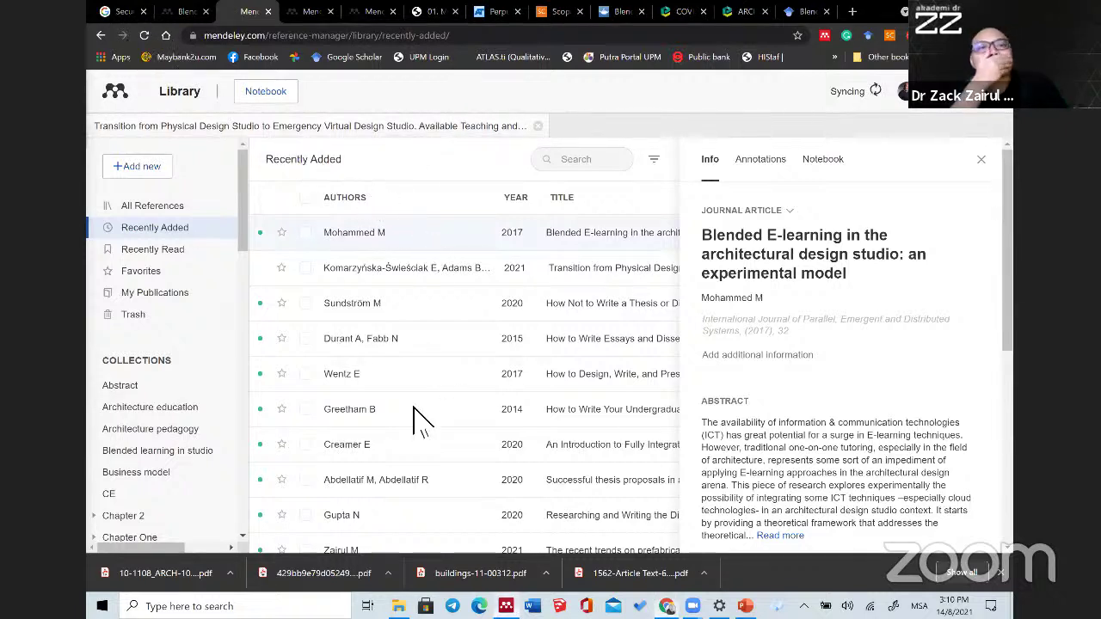
Step: Switch to Mendeley Desktop, search the catalog for the synced Blended E-learning article's details, and file it in the 2nd PhD Chapter 2 subfolder
{"action": "key", "text": "alt+Tab"}
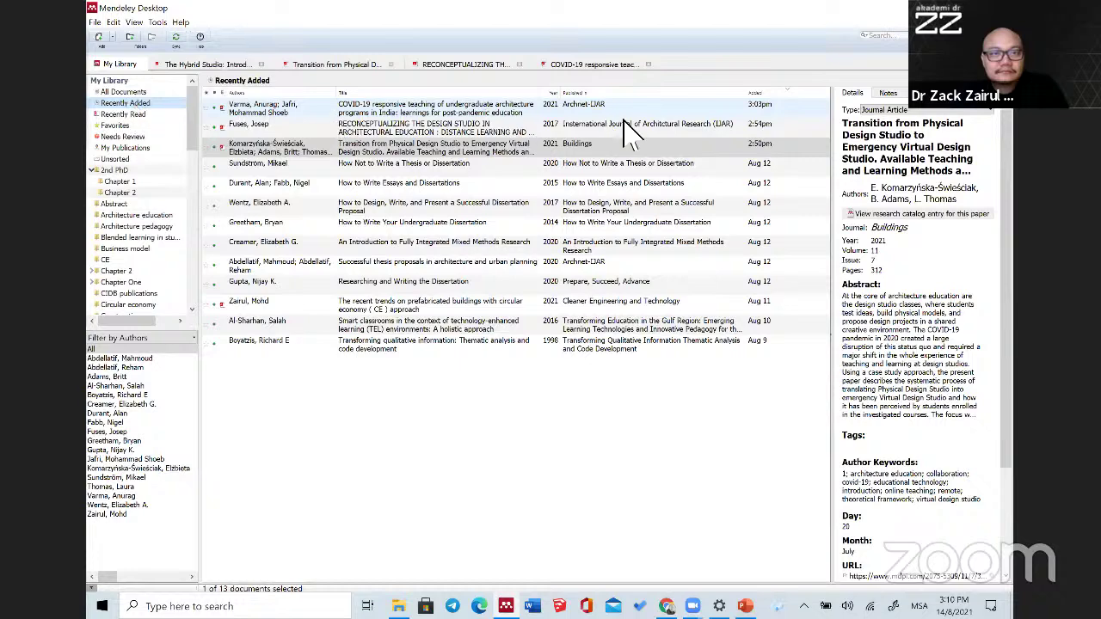
{"action": "left_click", "coordinate": [752, 93]}
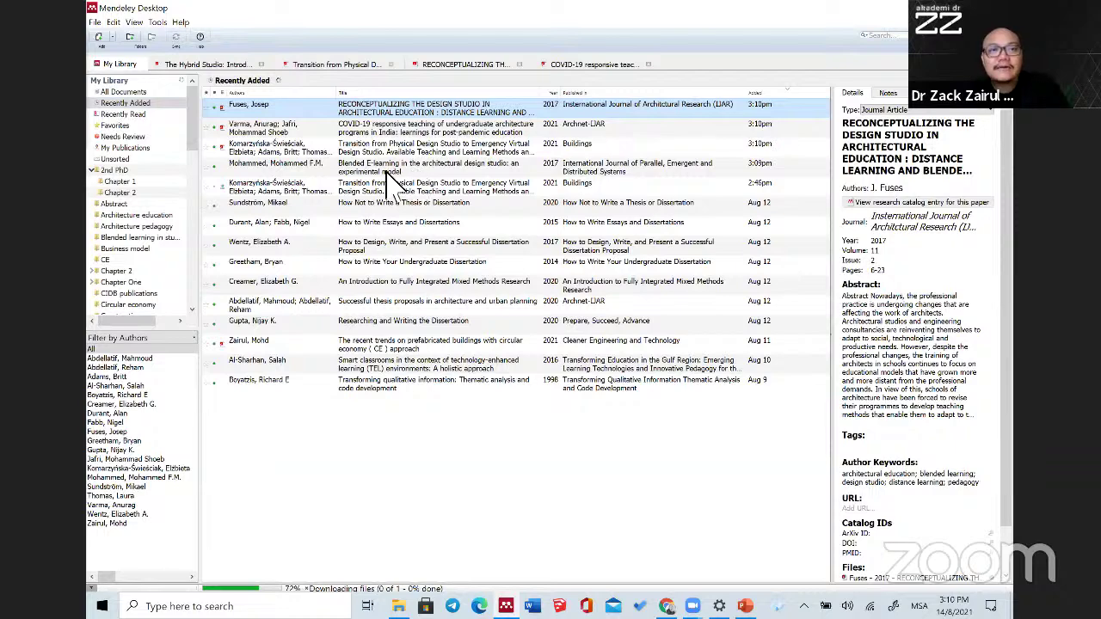
{"action": "left_click", "coordinate": [234, 165]}
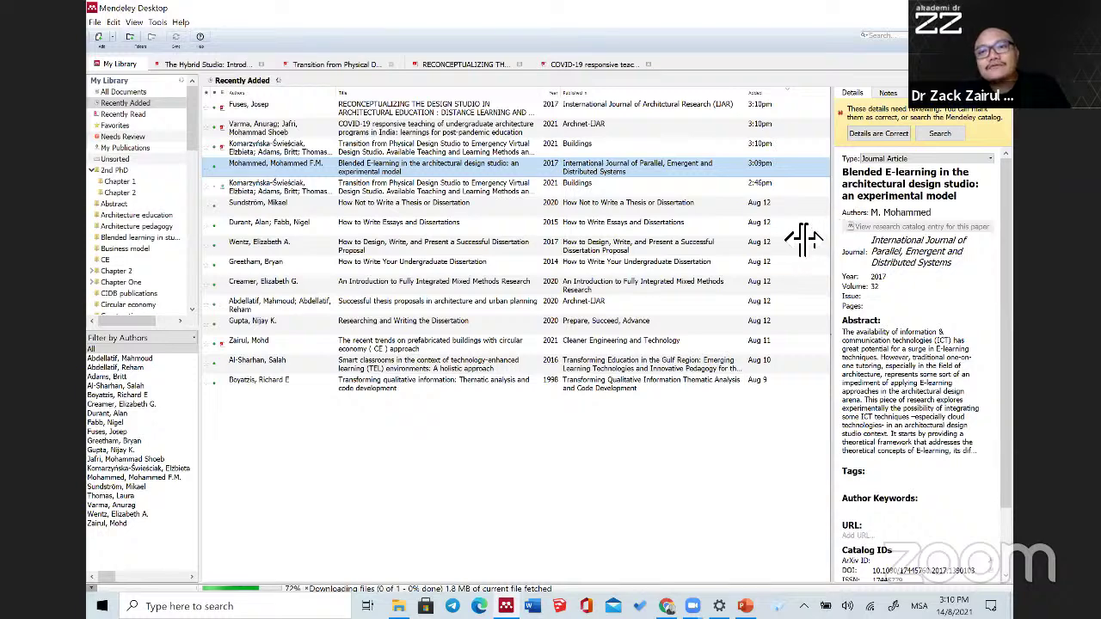
{"action": "left_click_drag", "start_coordinate": [803, 239], "coordinate": [764, 239]}
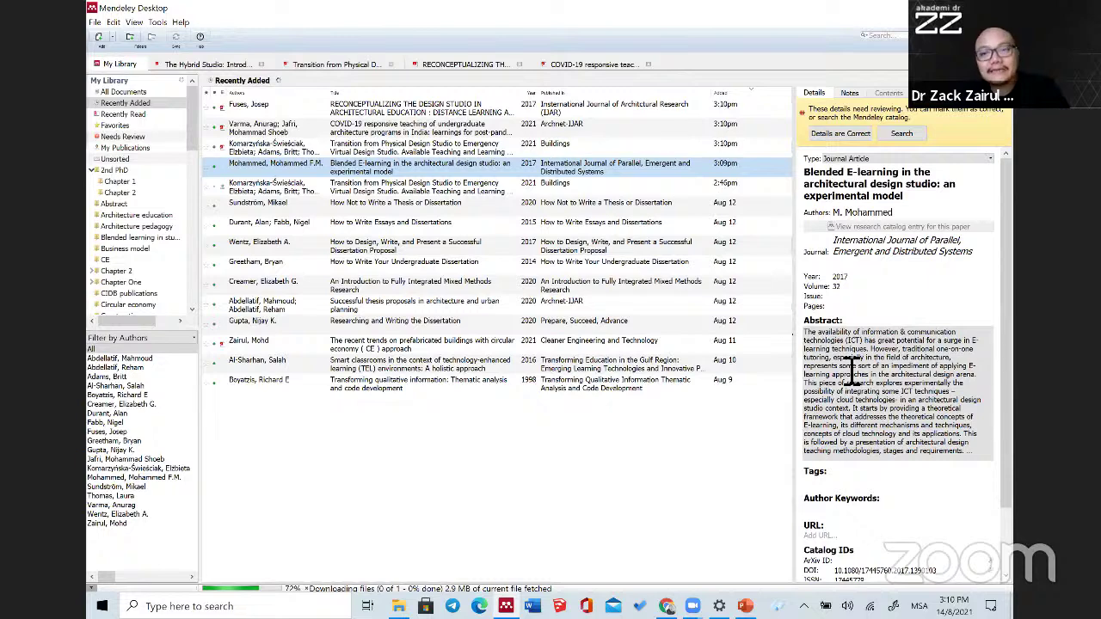
{"action": "left_click", "coordinate": [897, 135]}
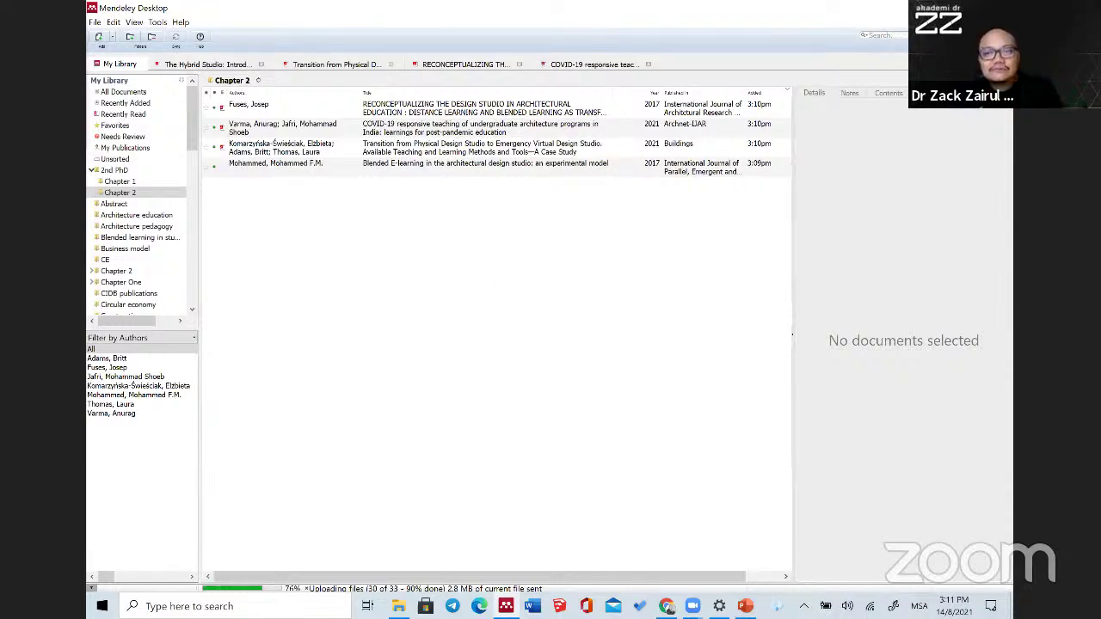
Step: Switch to PowerPoint and select the variable "Framework on teaching methodology" in the Analytical Framework table
{"action": "left_click", "coordinate": [745, 605]}
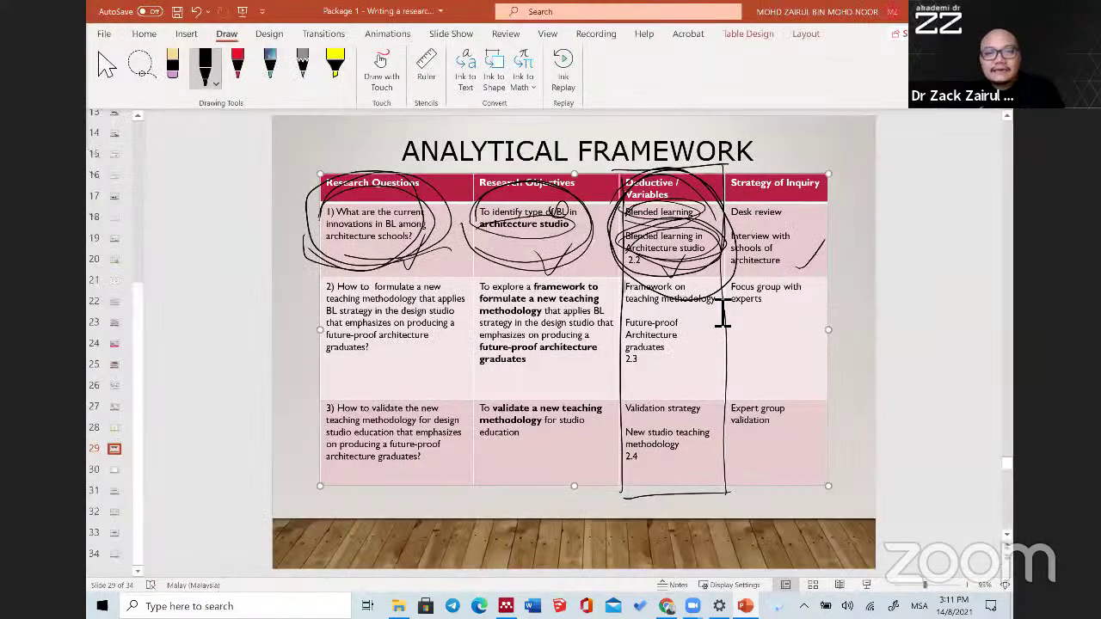
{"action": "triple_click", "coordinate": [690, 302]}
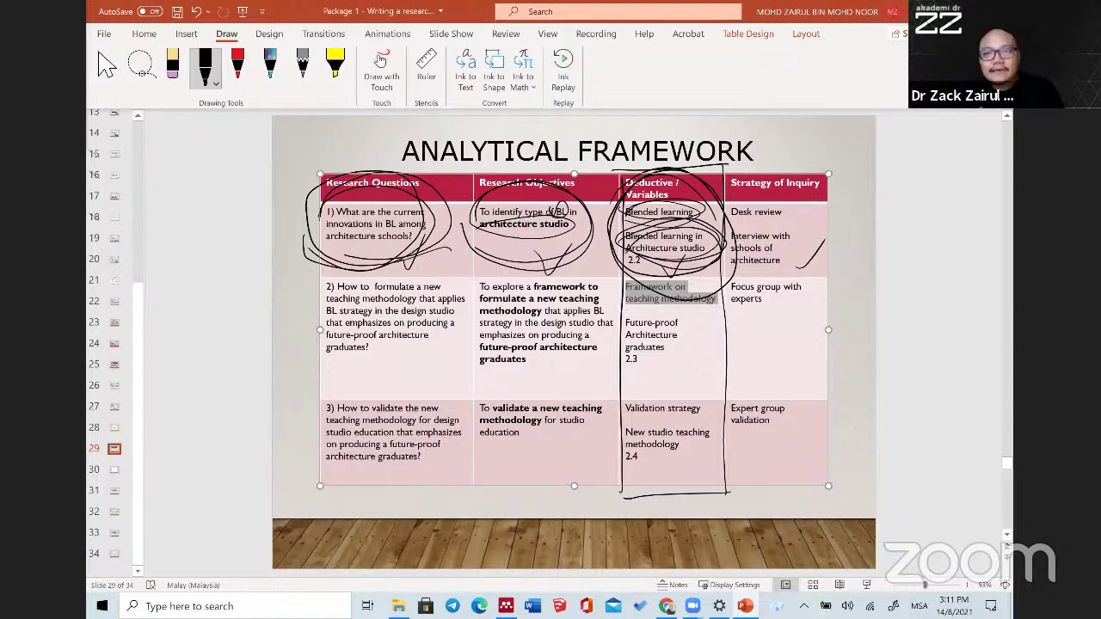
Step: Switch back to Chrome, close the article, Google Scholar, Scopus and university library tabs, and return to the Mendeley search page
{"action": "key", "text": "alt+Tab"}
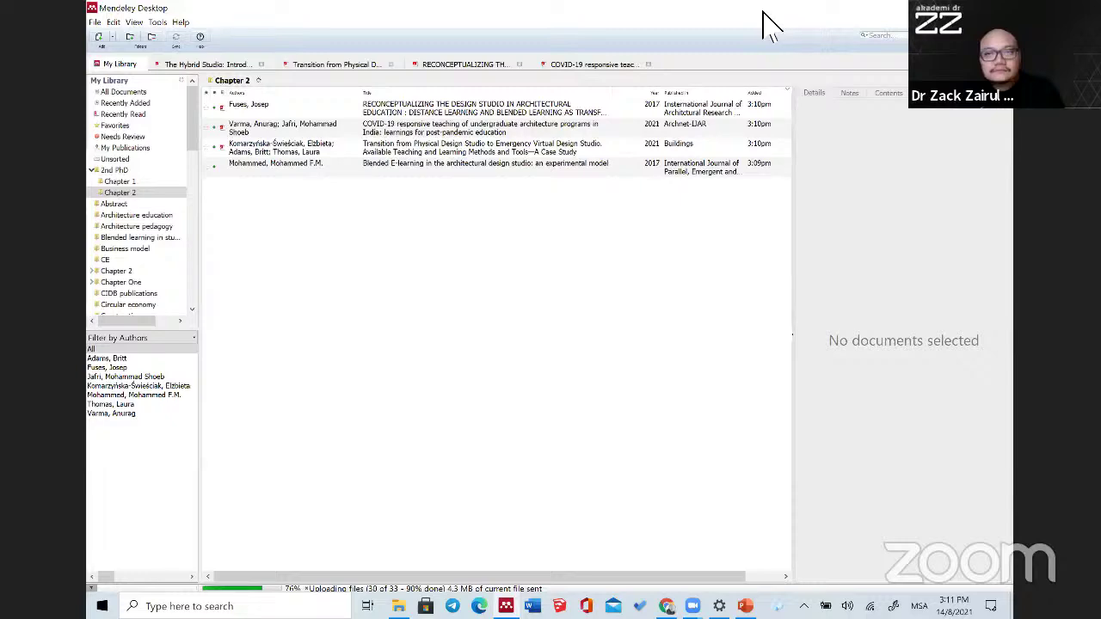
{"action": "key", "text": "alt+Tab"}
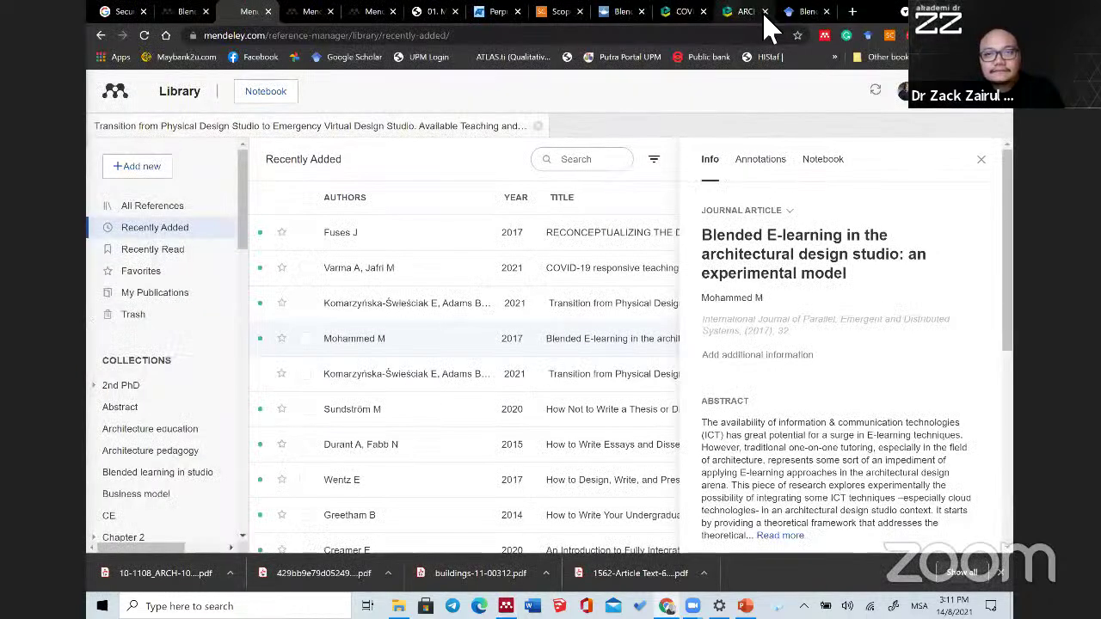
{"action": "left_click", "coordinate": [764, 11]}
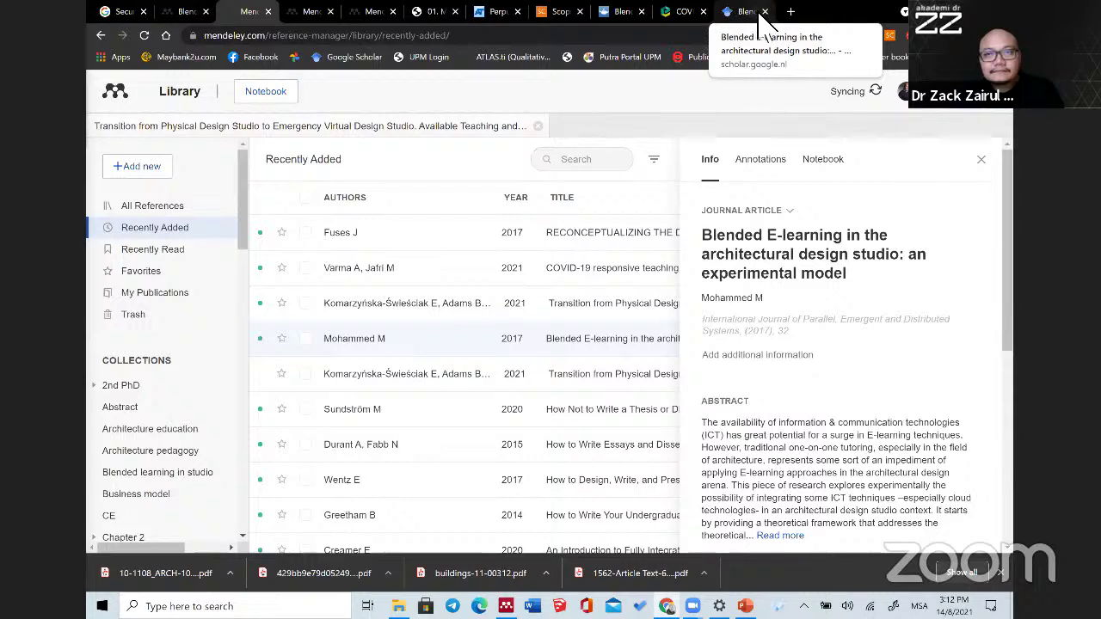
{"action": "left_click", "coordinate": [764, 11]}
{"action": "left_click", "coordinate": [765, 11]}
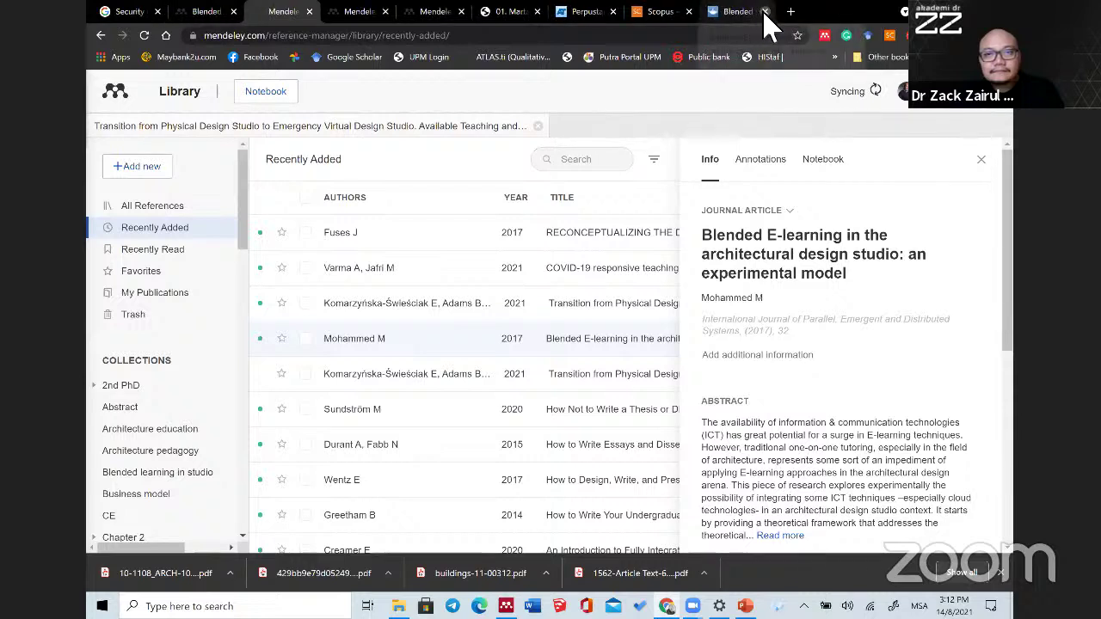
{"action": "left_click", "coordinate": [765, 11]}
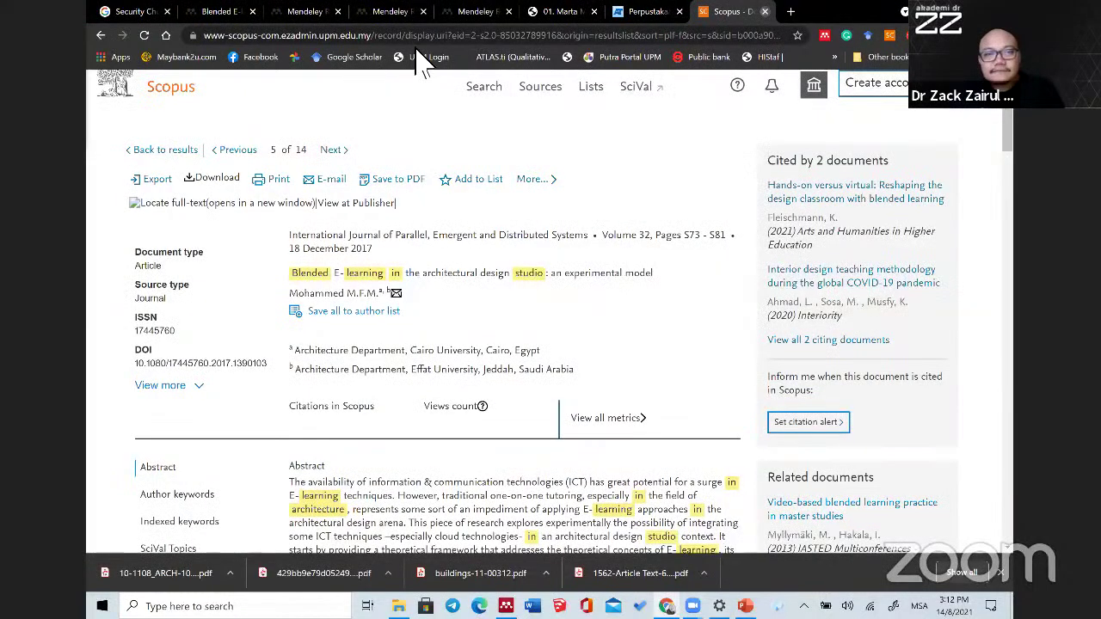
{"action": "key", "text": "ctrl+w"}
{"action": "key", "text": "ctrl+w"}
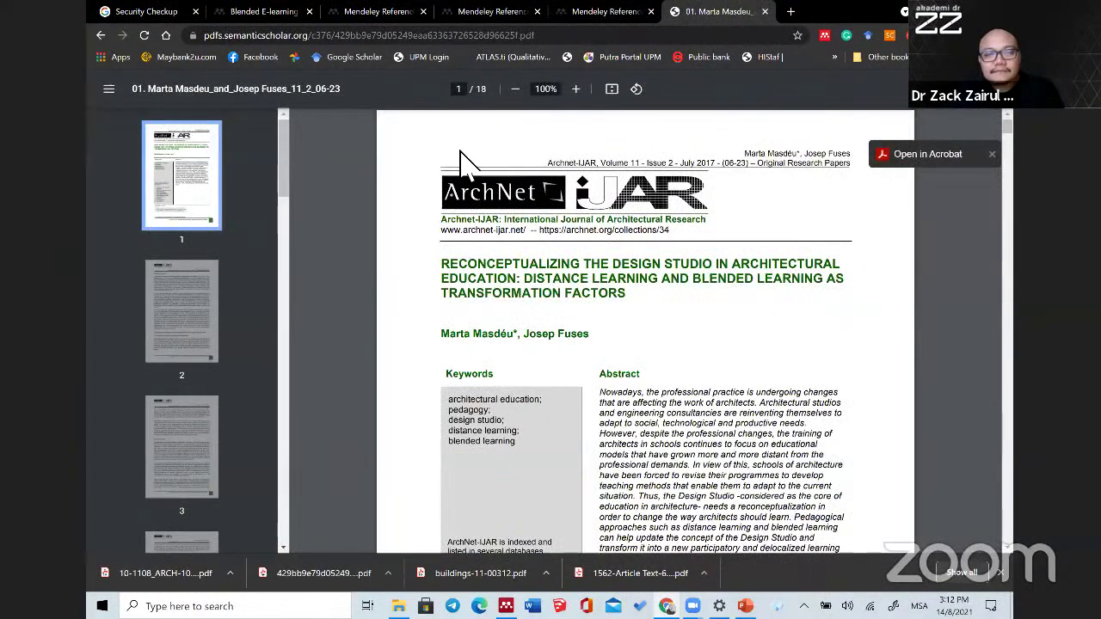
{"action": "key", "text": "ctrl+w"}
{"action": "left_click", "coordinate": [459, 18]}
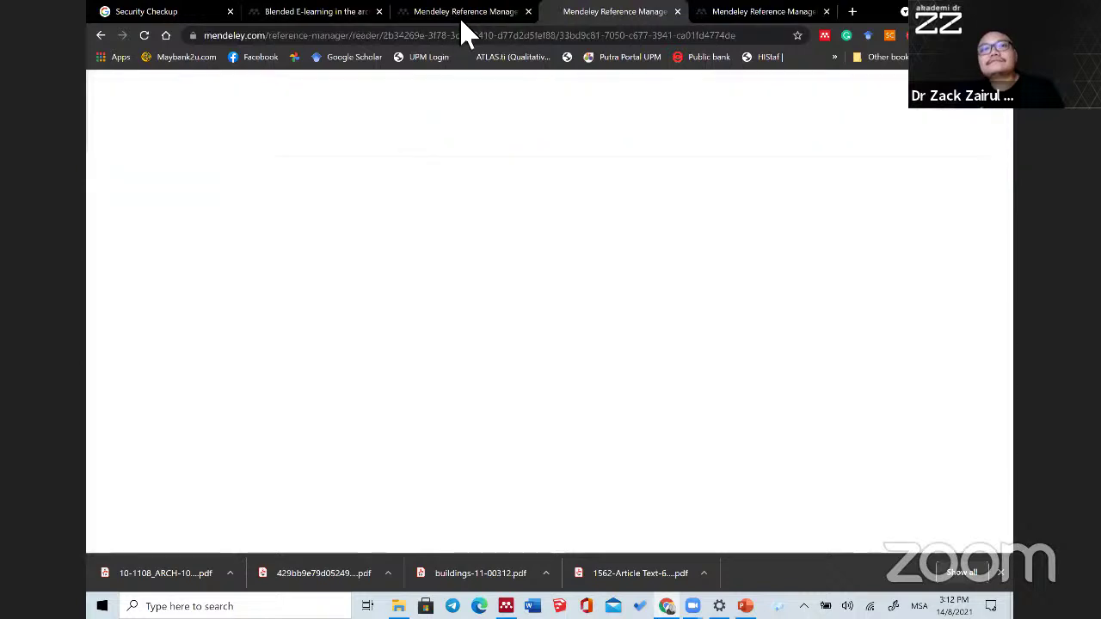
{"action": "left_click", "coordinate": [352, 12]}
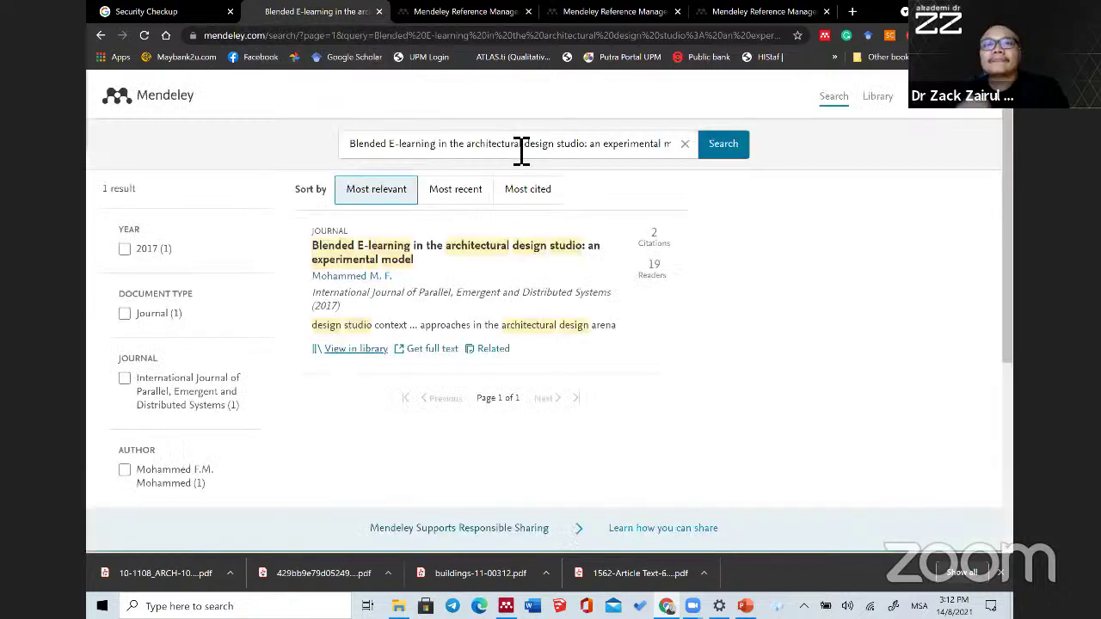
Step: Clear the previous query and search Mendeley for "framework on teaching methodology"
{"action": "left_click", "coordinate": [685, 144]}
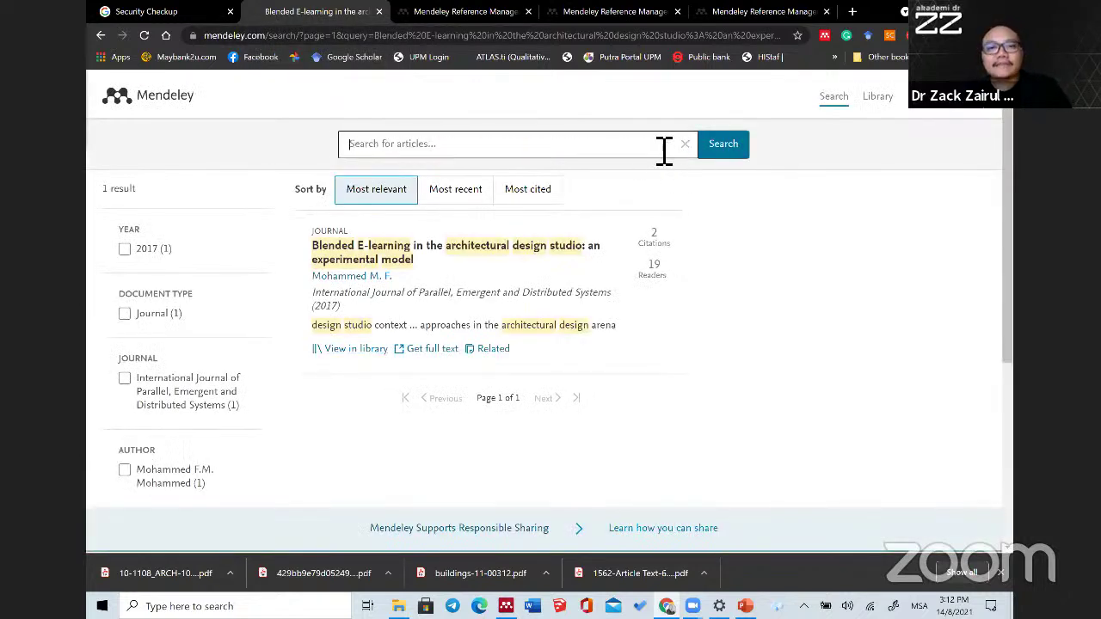
{"action": "type", "text": "fr"}
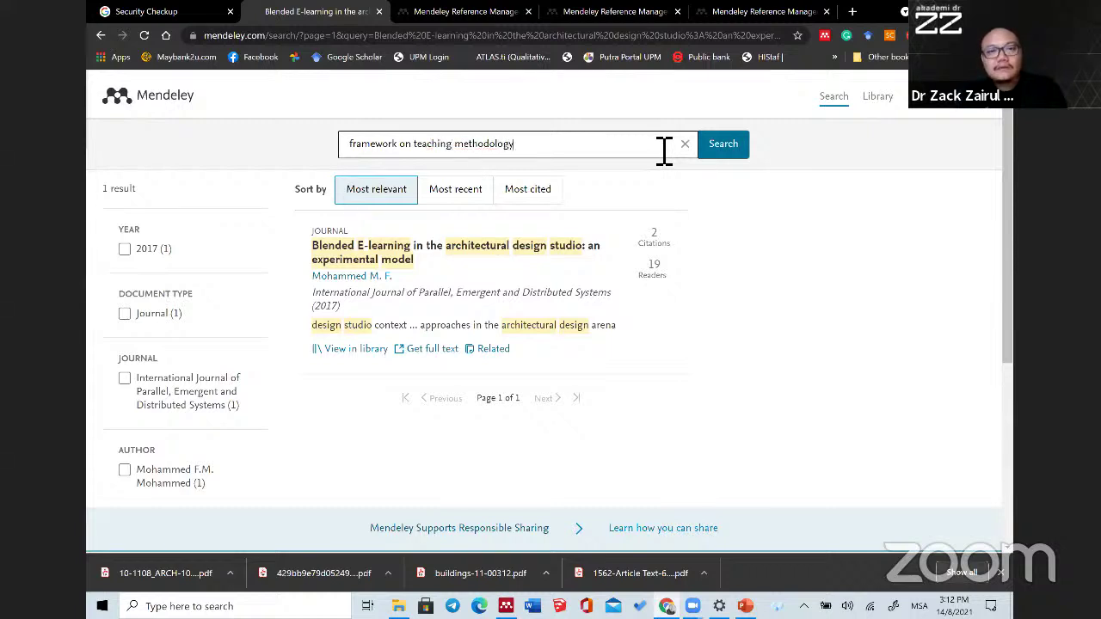
{"action": "key", "text": "Return"}
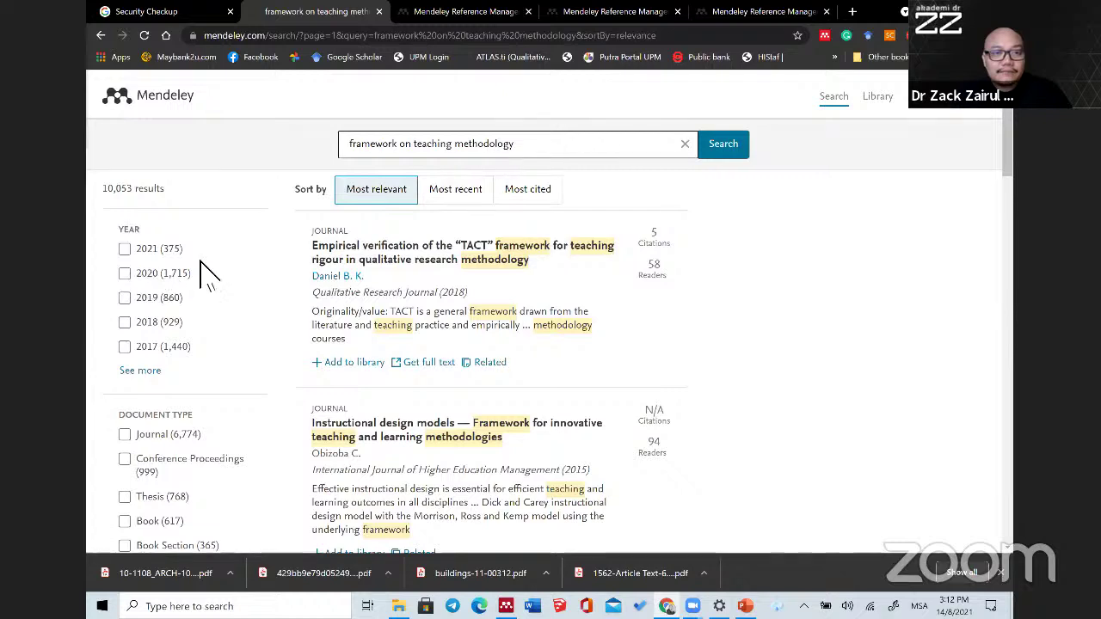
Step: Refine the Mendeley search phrase to "framework on architecture teaching methodology" and run it
{"action": "left_click", "coordinate": [517, 147]}
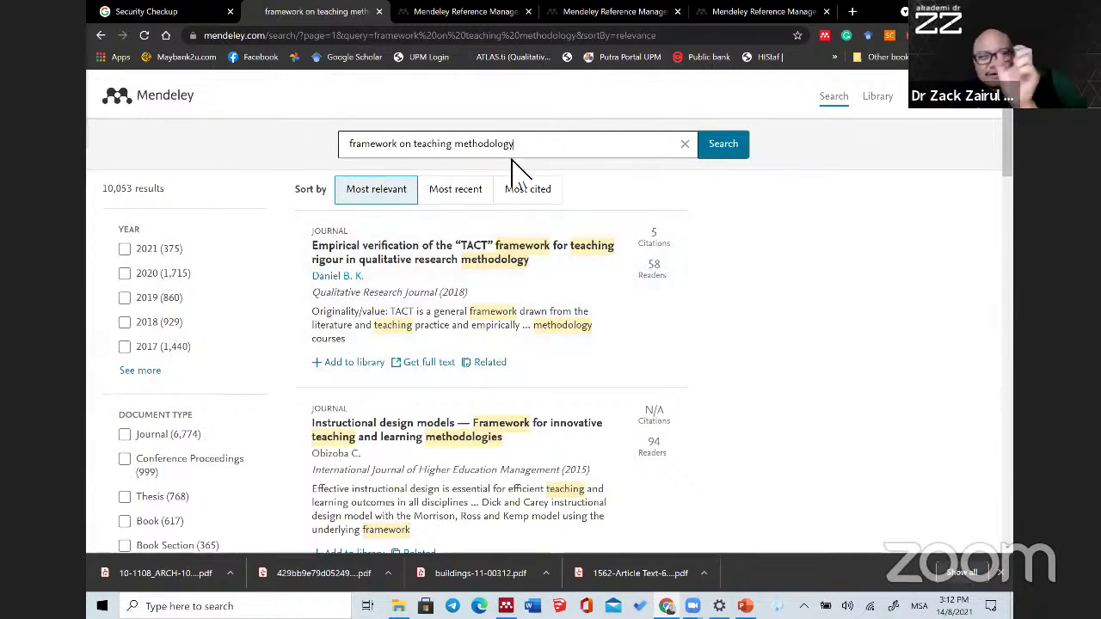
{"action": "left_click", "coordinate": [427, 150]}
{"action": "type", "text": "a"}
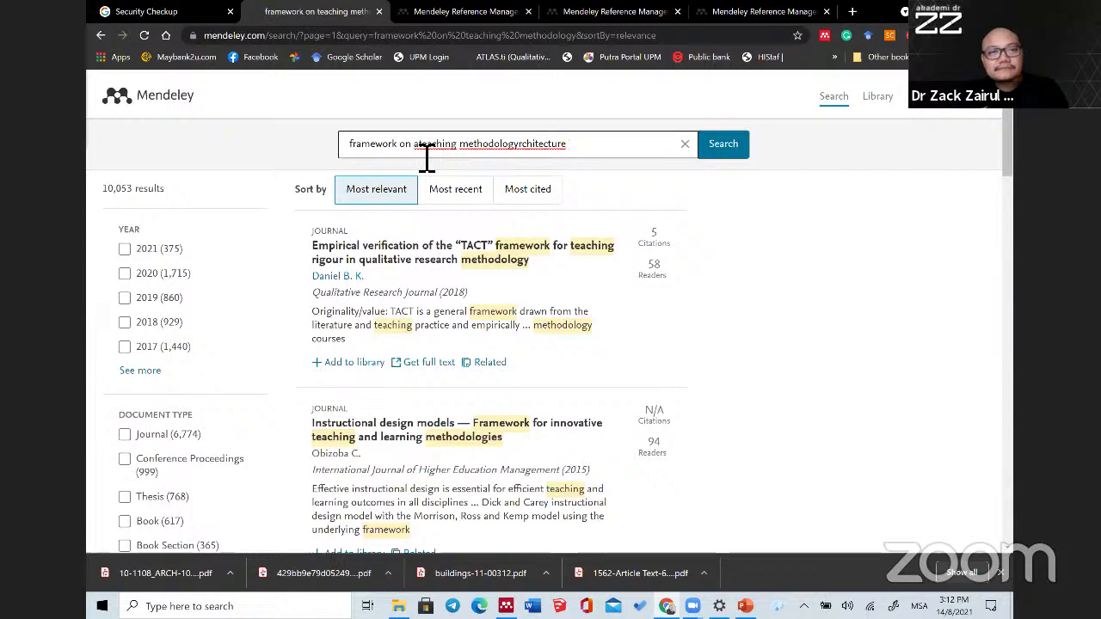
{"action": "left_click_drag", "start_coordinate": [567, 160], "coordinate": [527, 160]}
{"action": "key", "text": "BackSpace"}
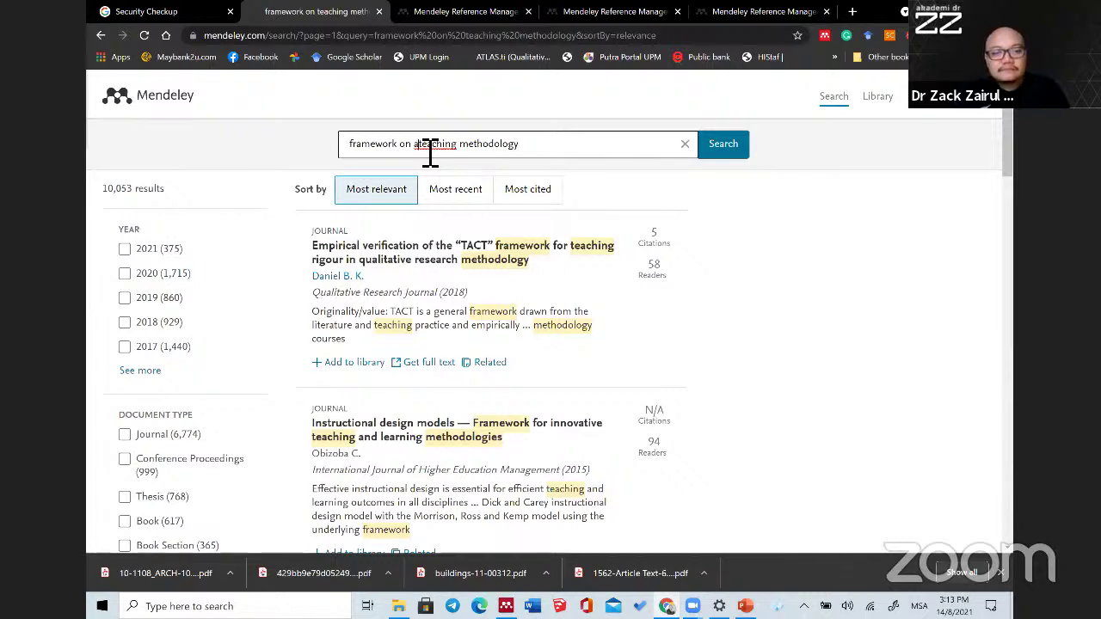
{"action": "type", "text": "r"}
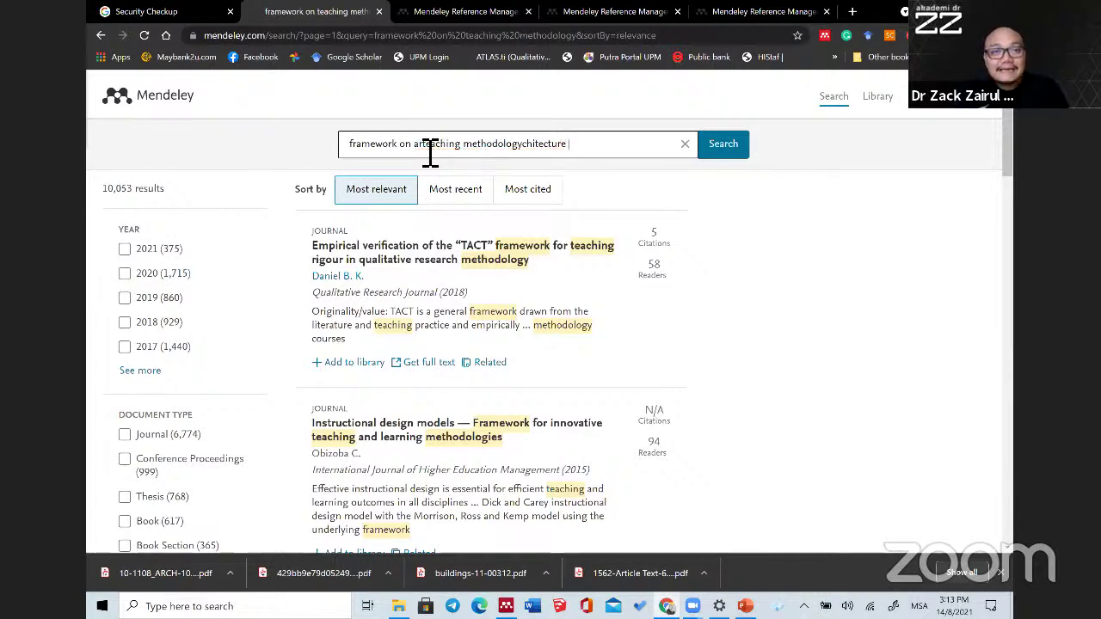
{"action": "left_click_drag", "start_coordinate": [586, 161], "coordinate": [414, 147]}
{"action": "type", "text": "amework on a"}
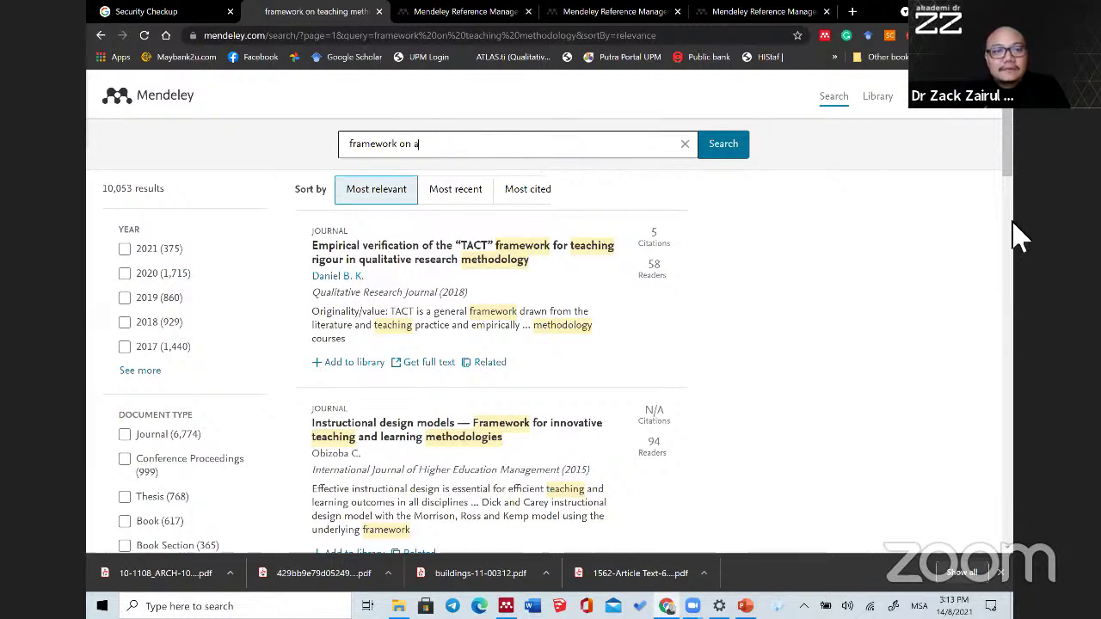
{"action": "type", "text": "rchitecture teaching methodology"}
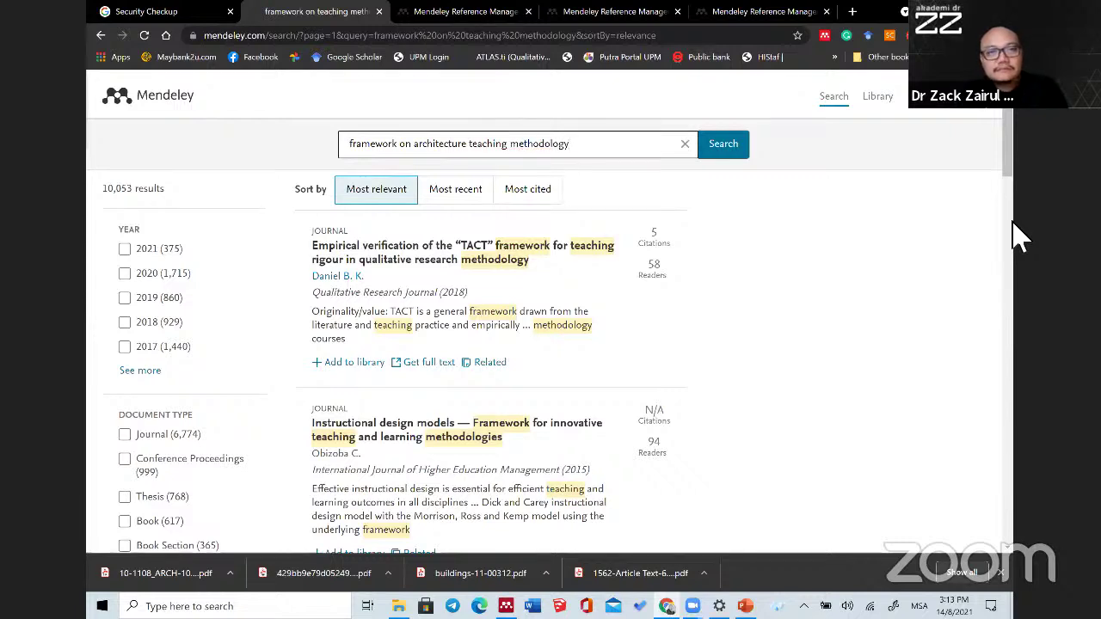
{"action": "key", "text": "Return"}
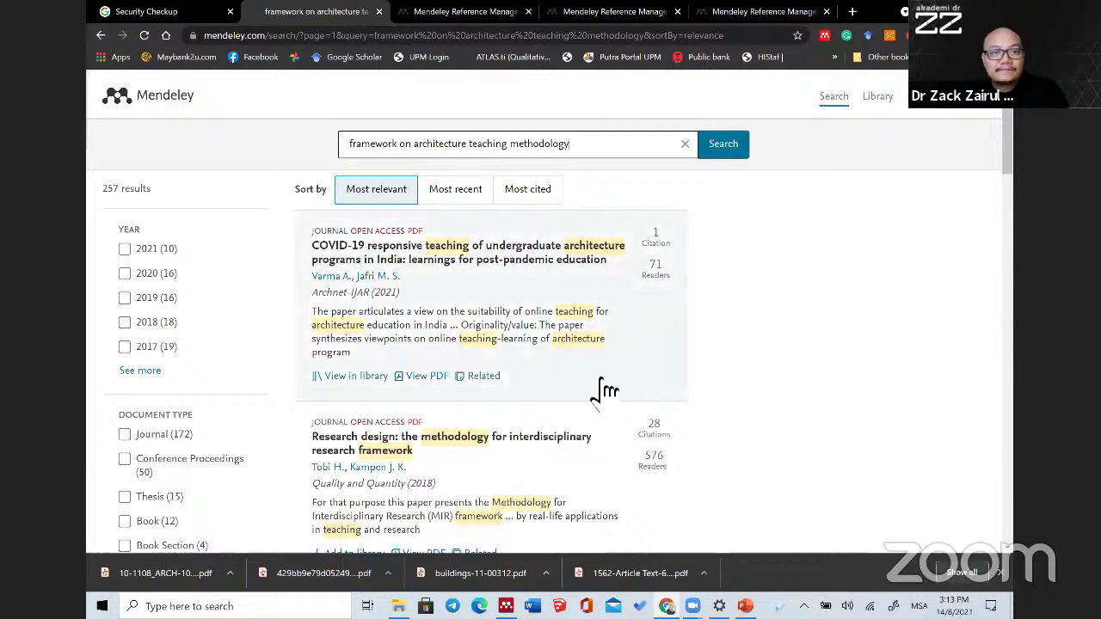
Step: Review the listed articles, and broaden the Mendeley search by shortening the phrase to "framework on architecture teaching"
{"action": "scroll", "coordinate": [602, 391], "scroll_direction": "down", "scroll_amount": 1}
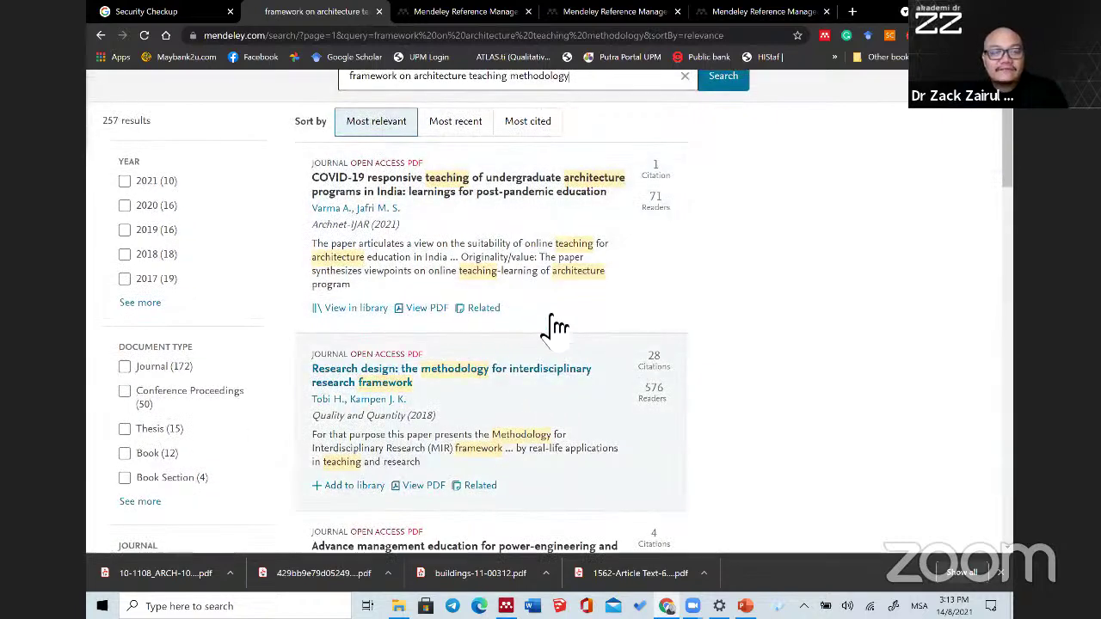
{"action": "scroll", "coordinate": [554, 327], "scroll_direction": "down", "scroll_amount": 1}
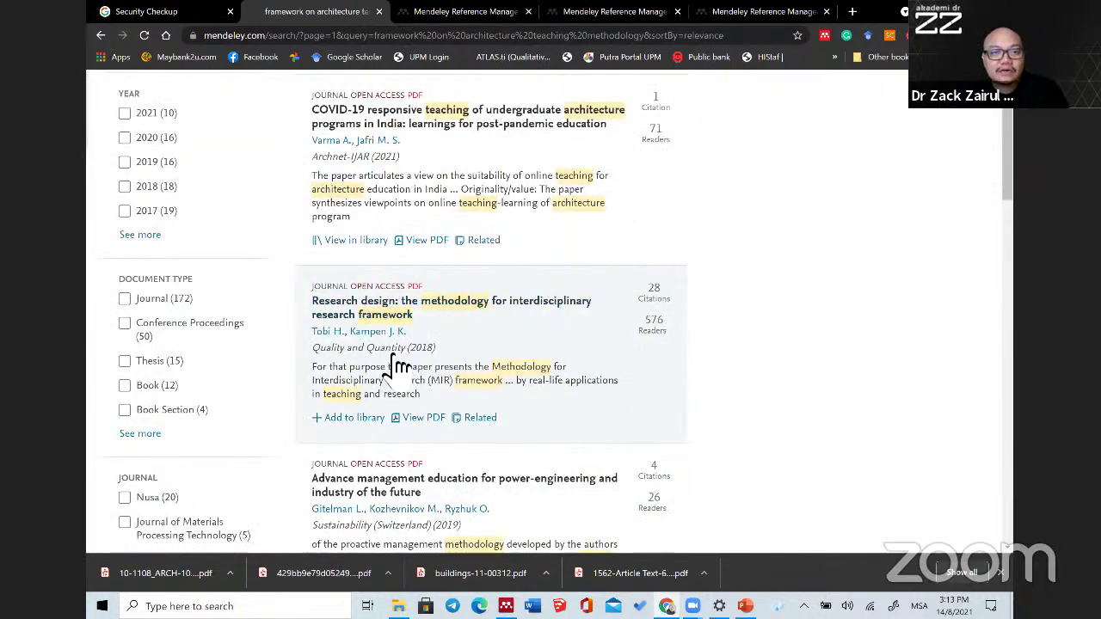
{"action": "scroll", "coordinate": [481, 344], "scroll_direction": "down", "scroll_amount": 2}
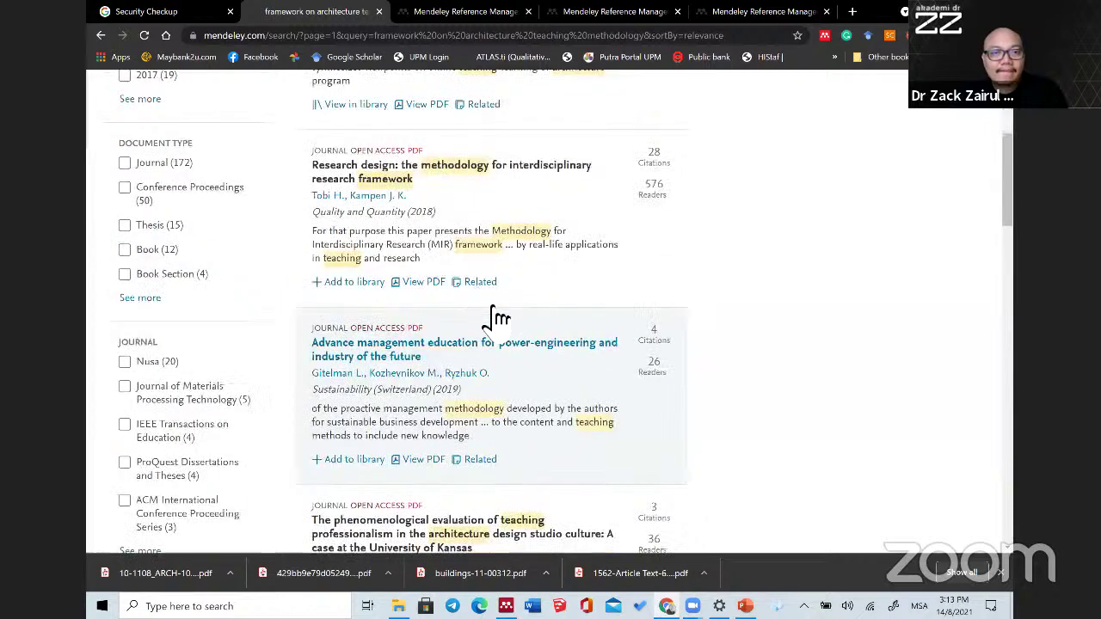
{"action": "scroll", "coordinate": [494, 312], "scroll_direction": "down", "scroll_amount": 3}
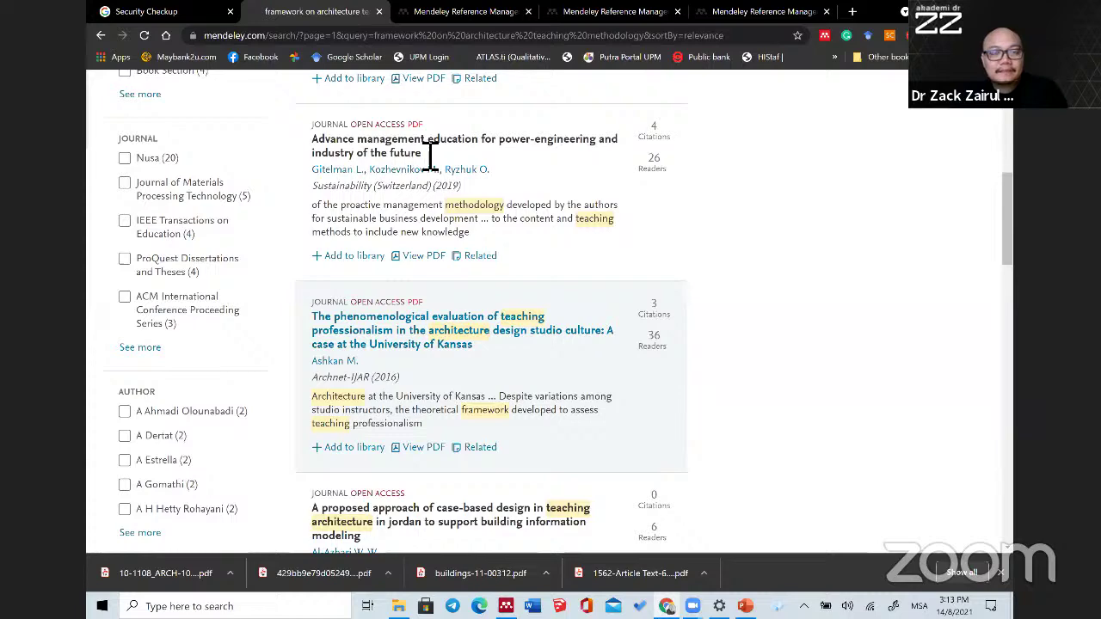
{"action": "scroll", "coordinate": [425, 159], "scroll_direction": "up", "scroll_amount": 5}
{"action": "scroll", "coordinate": [515, 151], "scroll_direction": "up", "scroll_amount": 2}
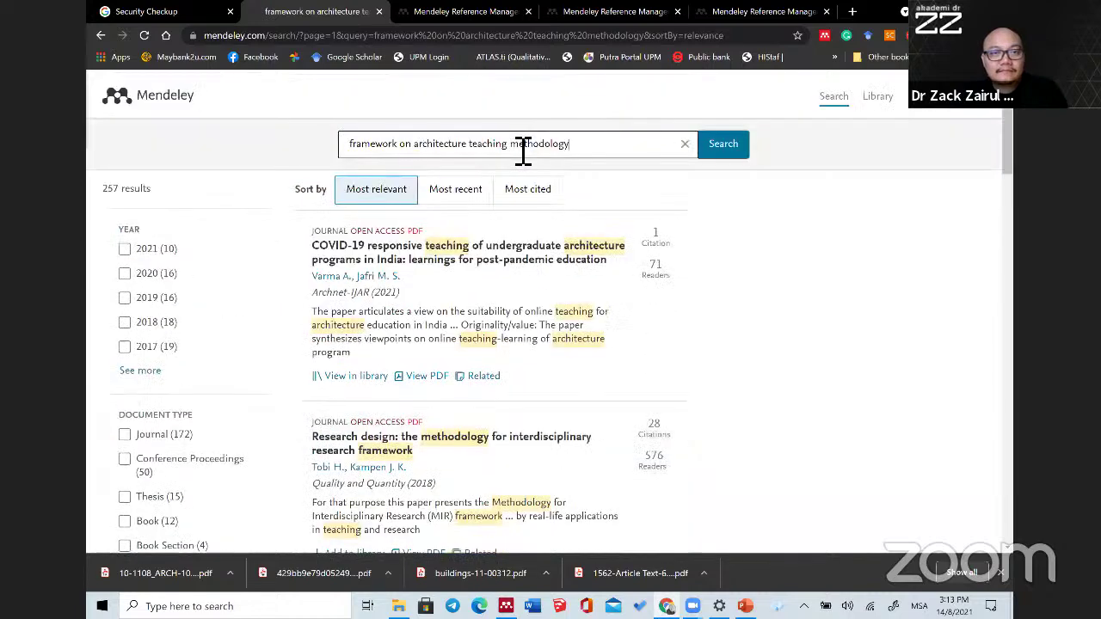
{"action": "double_click", "coordinate": [565, 146]}
{"action": "key", "text": "BackSpace"}
{"action": "left_click", "coordinate": [708, 155]}
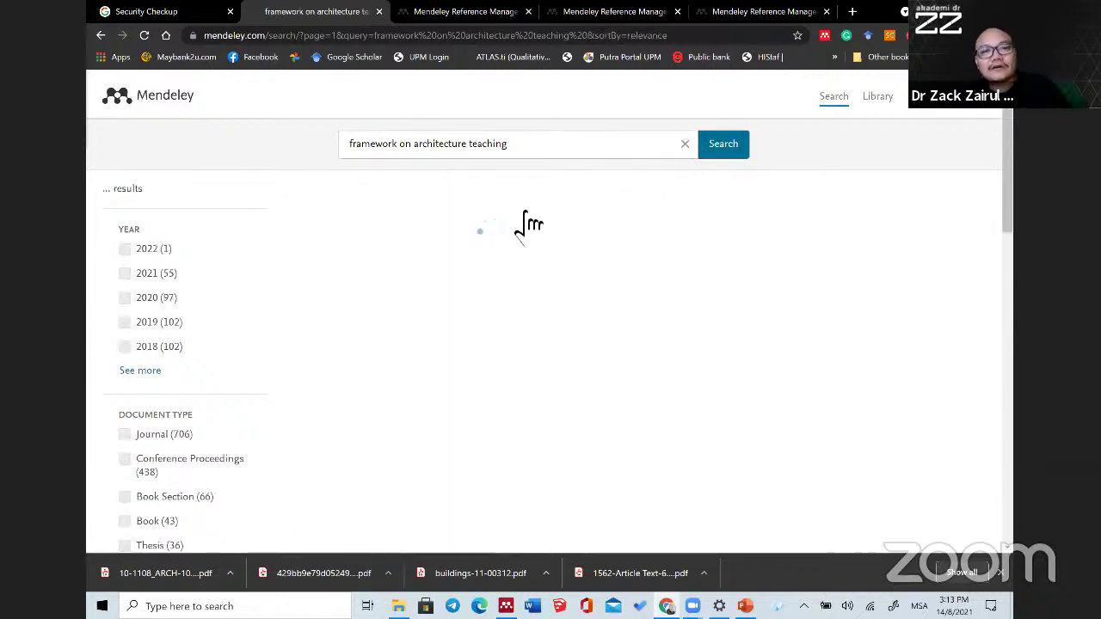
Step: Find "The Teaching Green School Building" in the search results, view its details and open its full text at the publisher
{"action": "scroll", "coordinate": [565, 298], "scroll_direction": "down", "scroll_amount": 3}
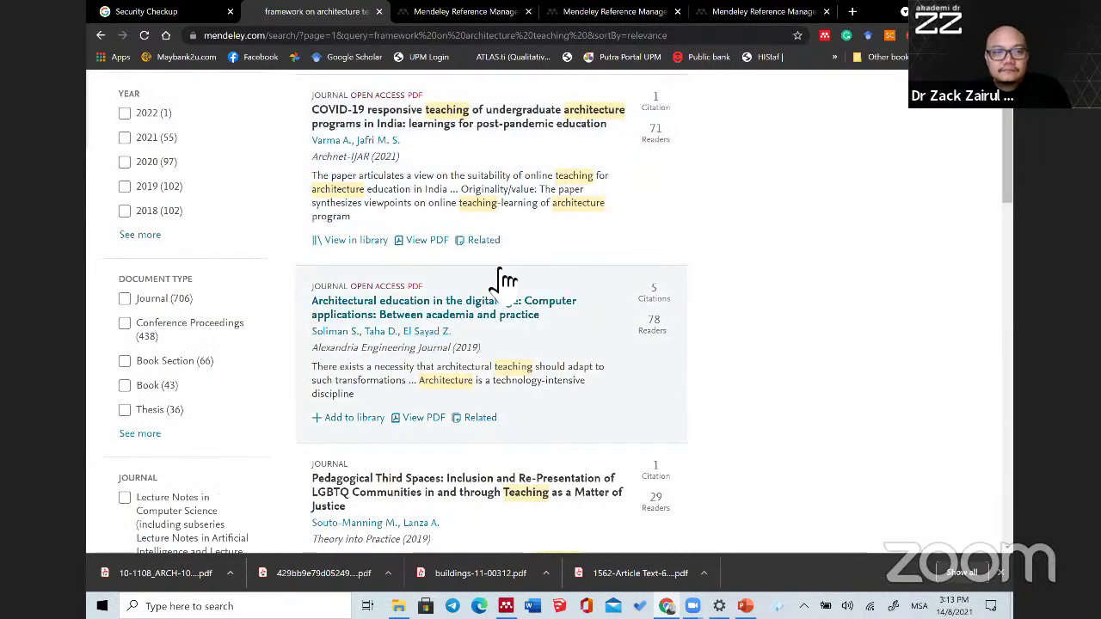
{"action": "scroll", "coordinate": [516, 296], "scroll_direction": "down", "scroll_amount": 2}
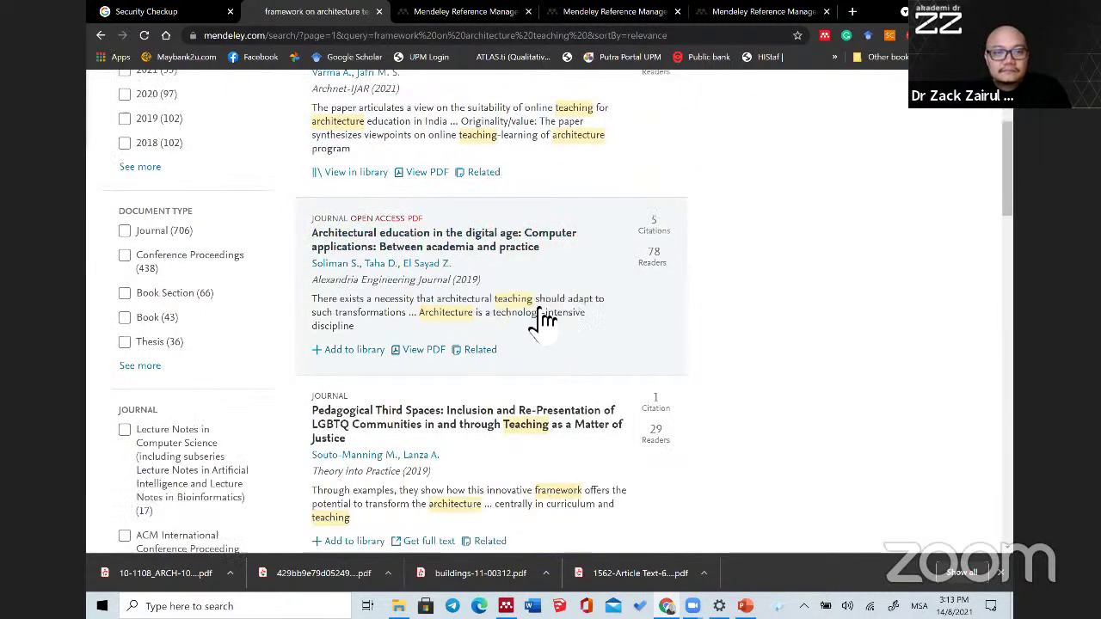
{"action": "scroll", "coordinate": [498, 310], "scroll_direction": "down", "scroll_amount": 3}
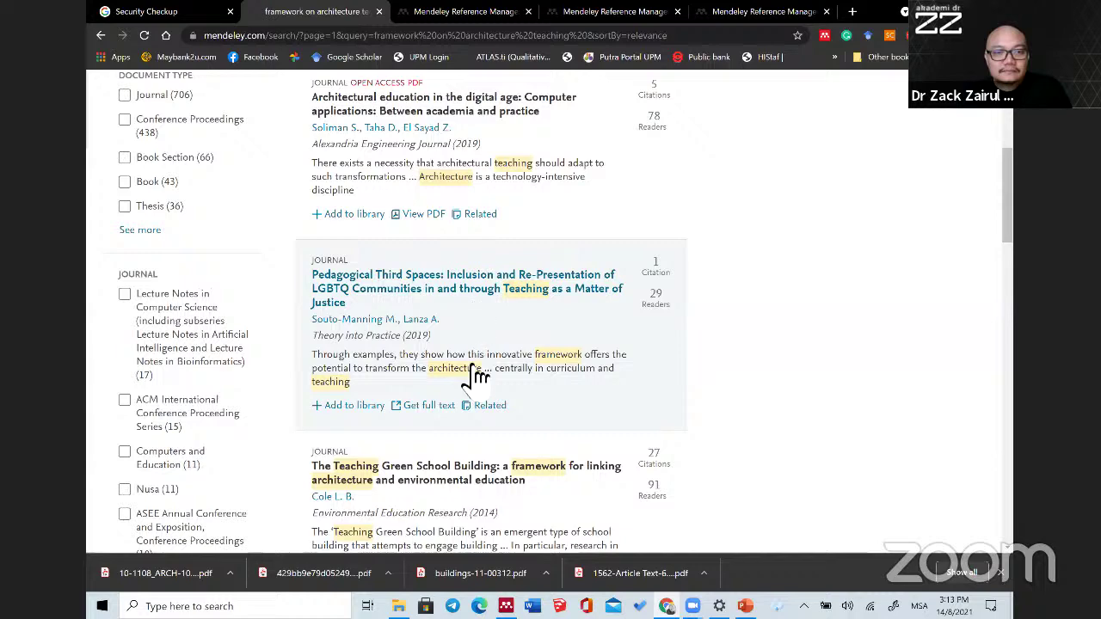
{"action": "scroll", "coordinate": [477, 378], "scroll_direction": "down", "scroll_amount": 3}
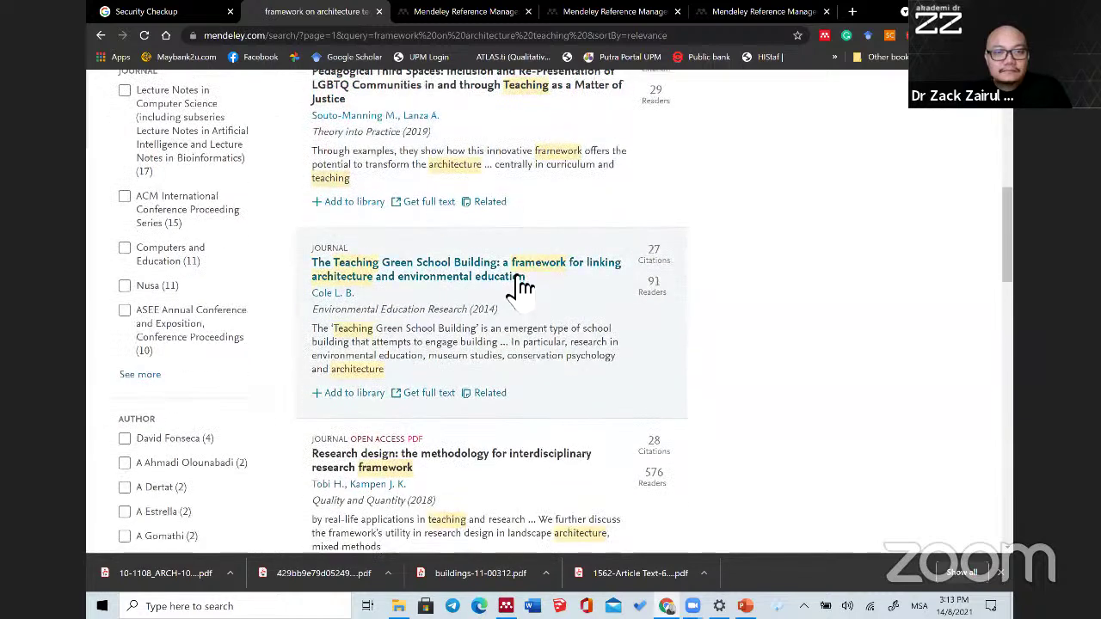
{"action": "scroll", "coordinate": [521, 279], "scroll_direction": "down", "scroll_amount": 2}
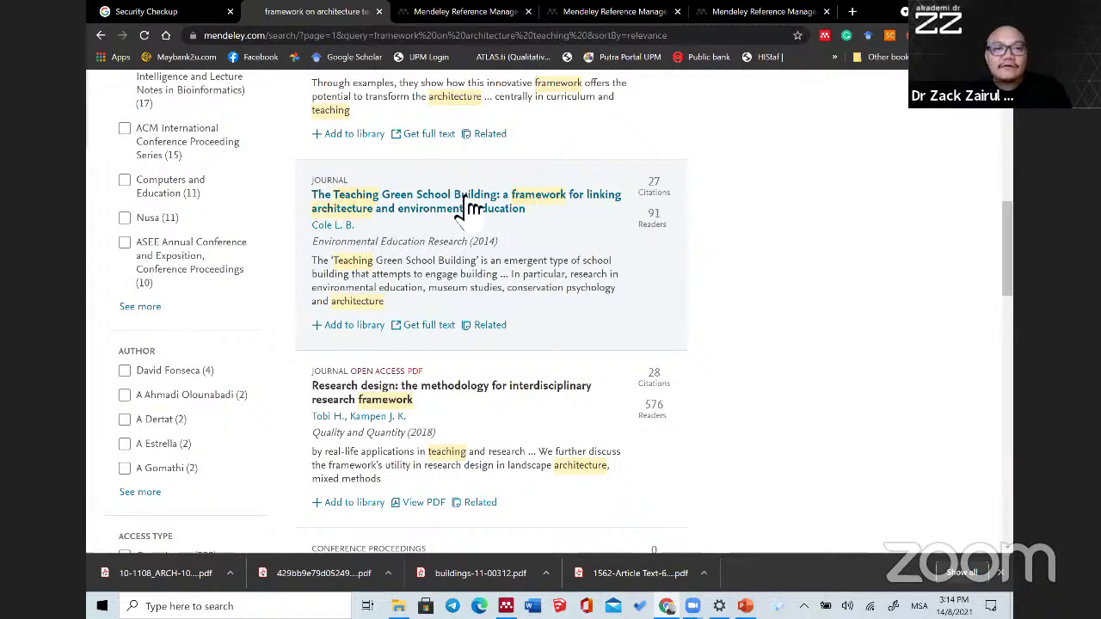
{"action": "left_click", "coordinate": [530, 197]}
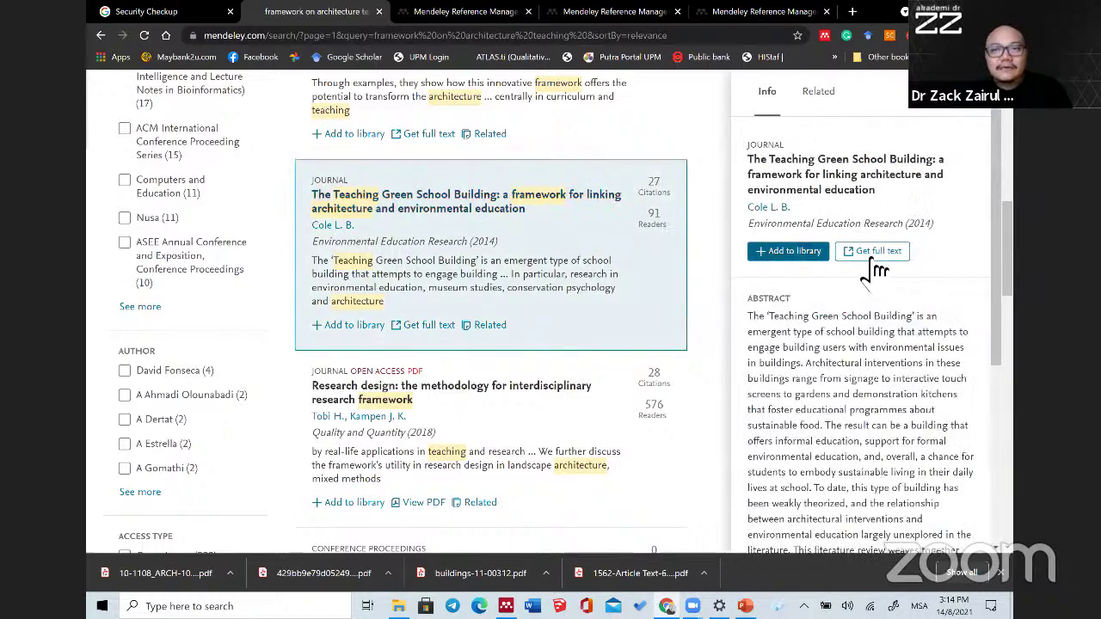
{"action": "left_click", "coordinate": [874, 251]}
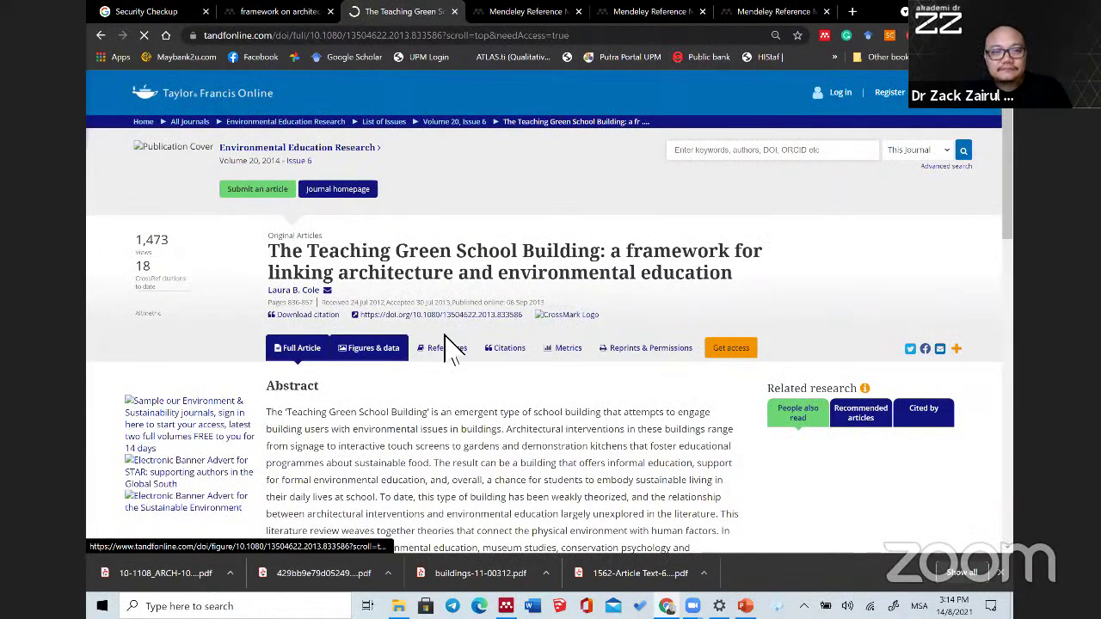
Step: Copy the article's title from the publisher page and look it up on Google Scholar in a new tab
{"action": "scroll", "coordinate": [448, 346], "scroll_direction": "down", "scroll_amount": 3}
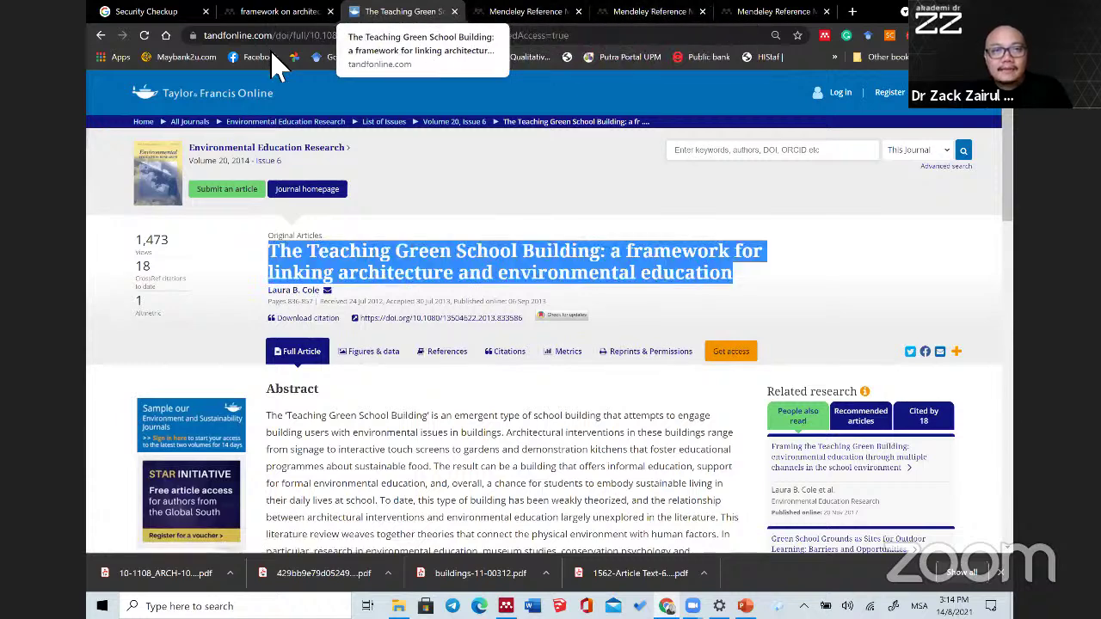
{"action": "left_click", "coordinate": [852, 11]}
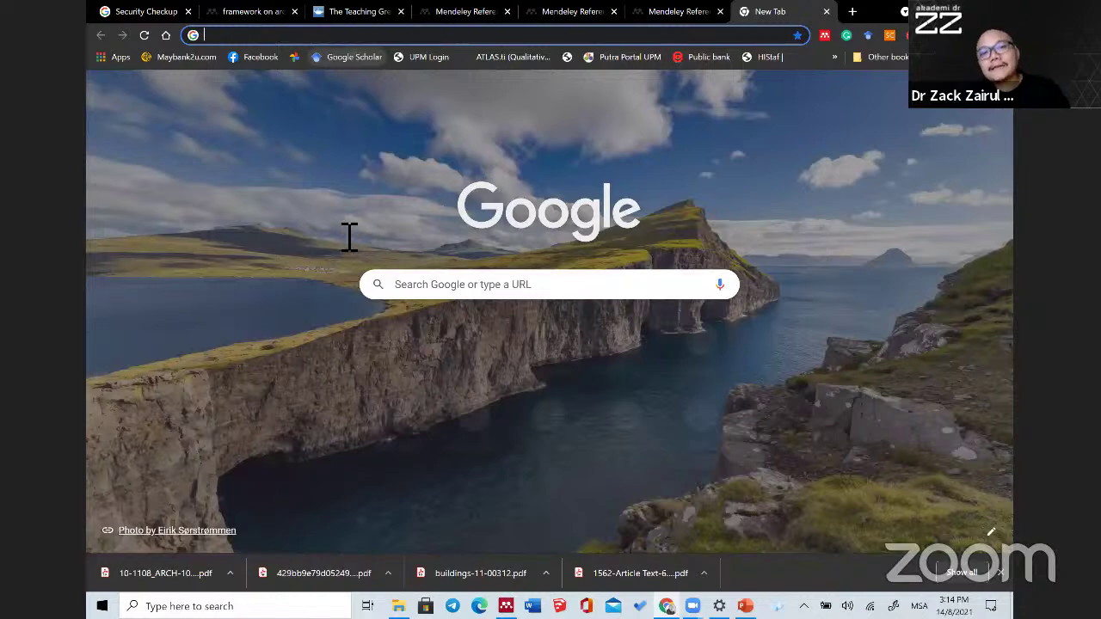
{"action": "type", "text": "scholar.google.nl"}
{"action": "key", "text": "Return"}
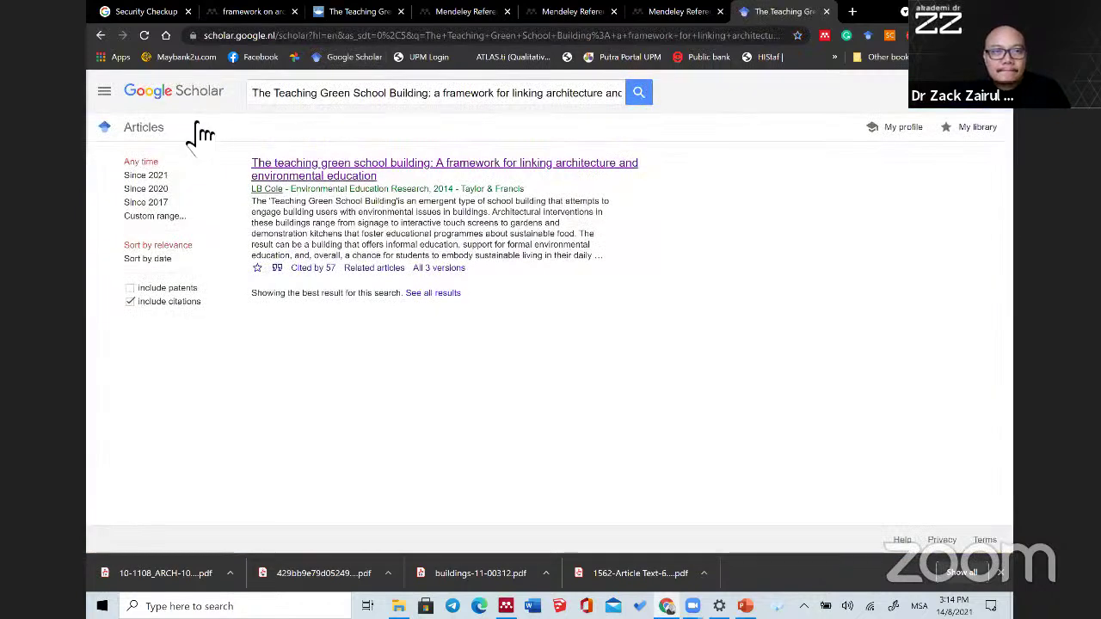
Step: Return to the Google Scholar start page and switch to the Mendeley Reference Manager library
{"action": "left_click", "coordinate": [100, 35]}
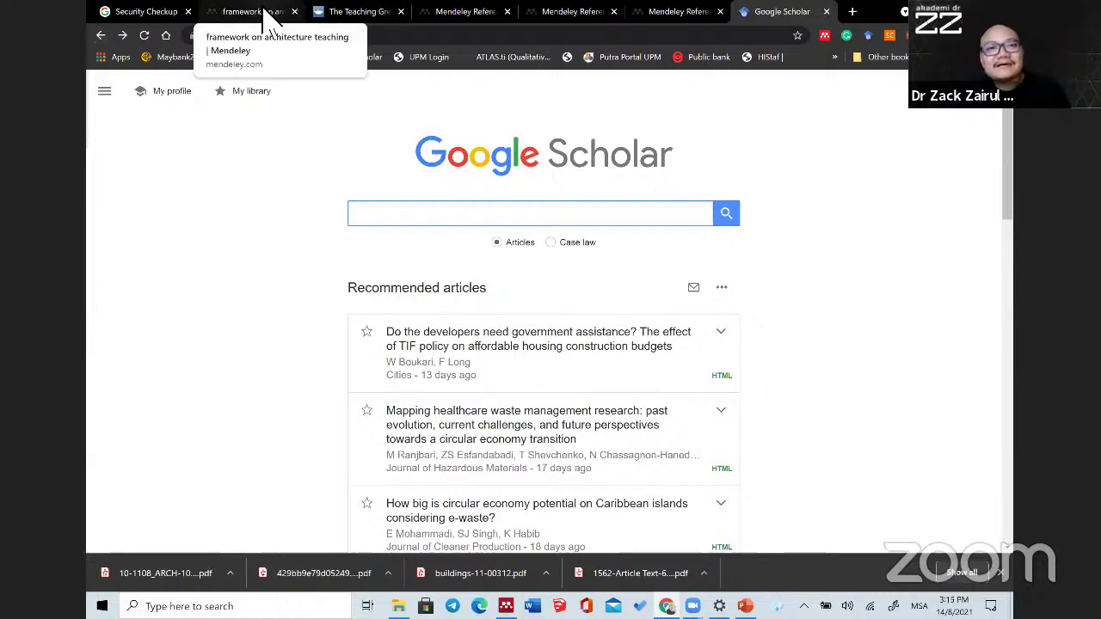
{"action": "left_click", "coordinate": [688, 13]}
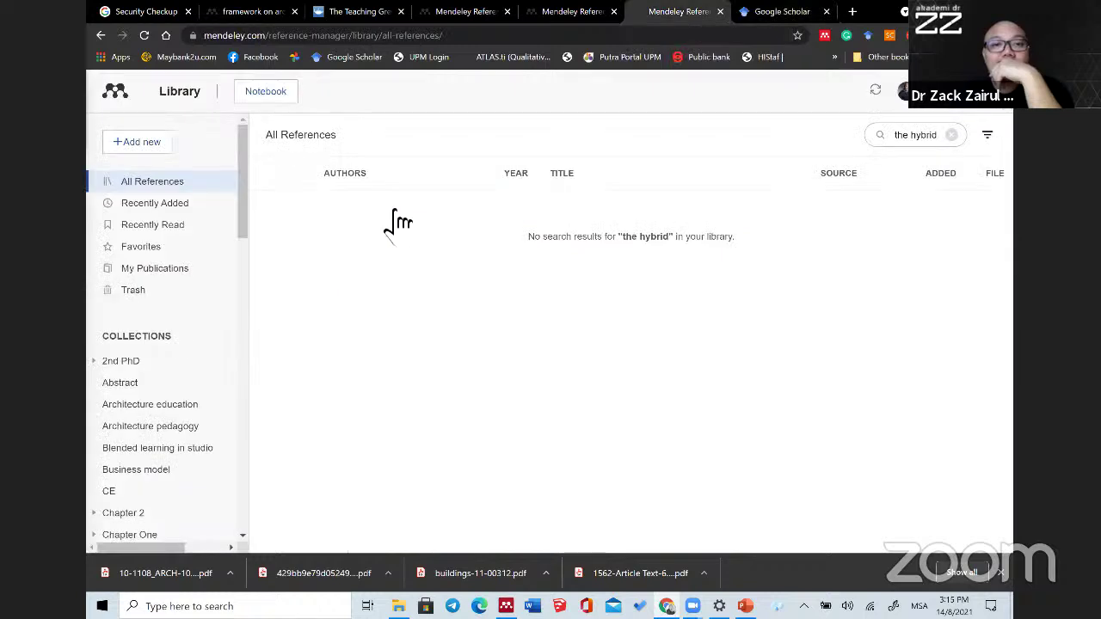